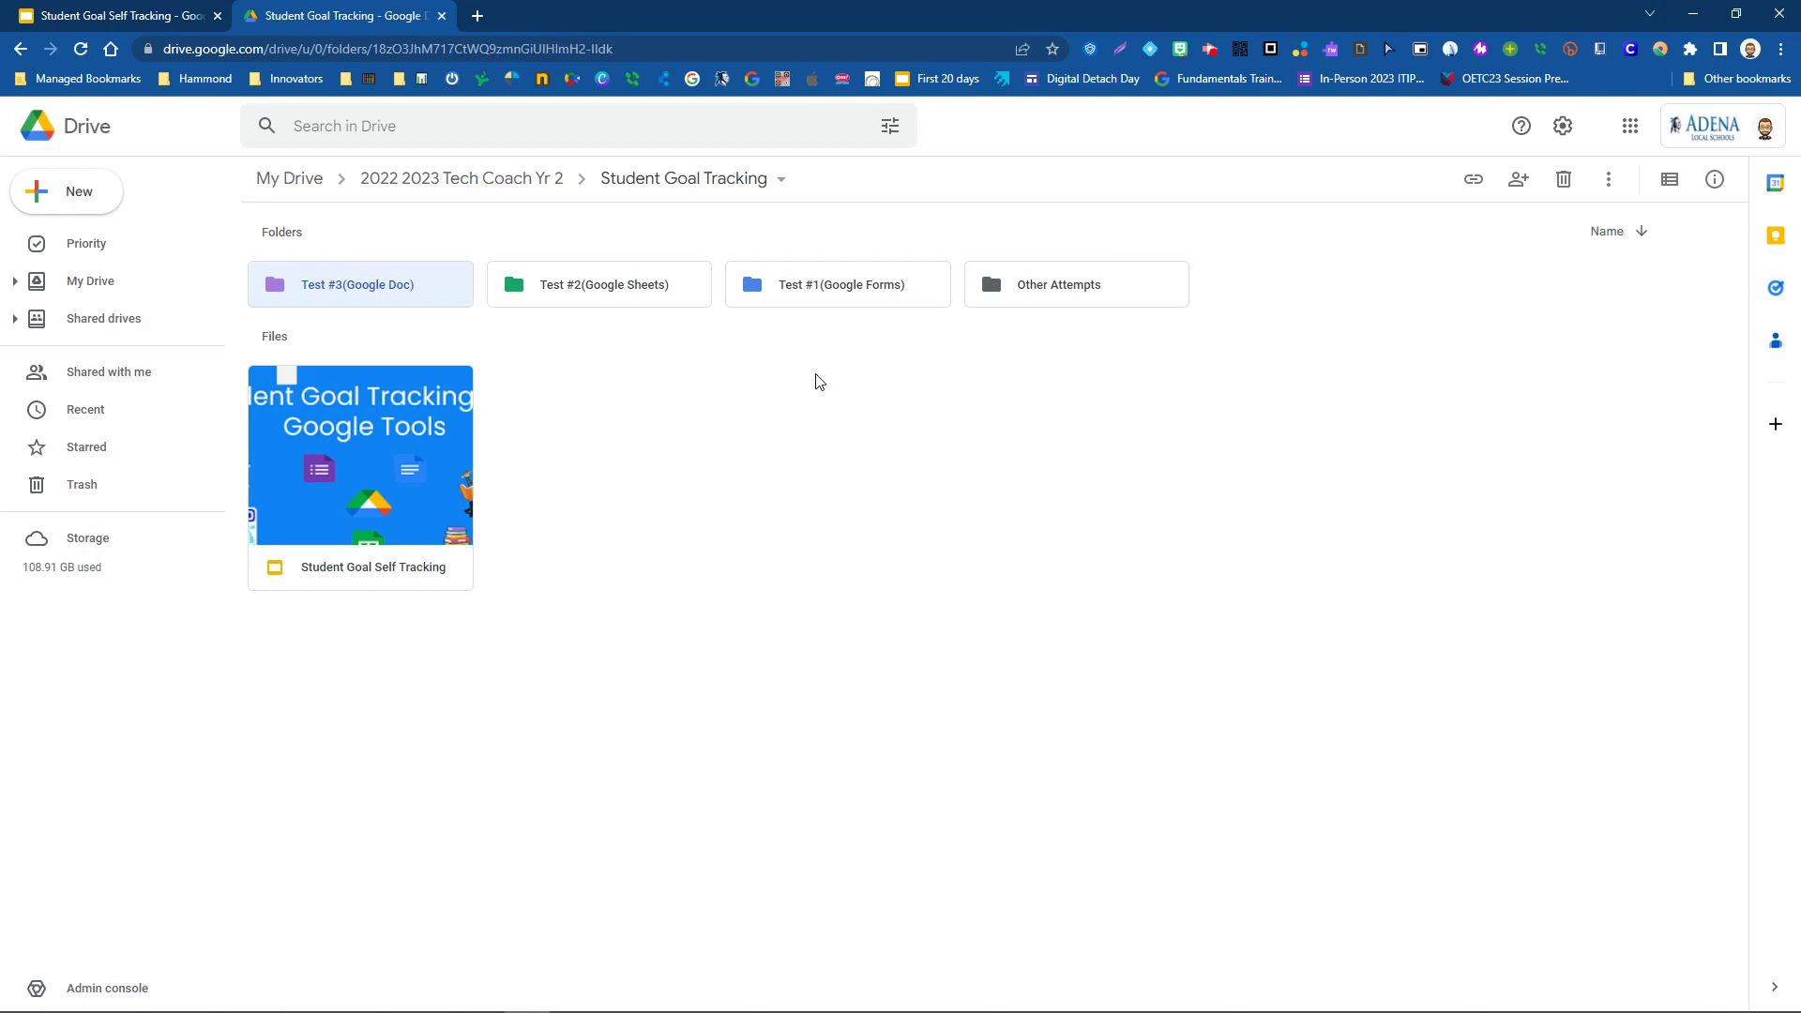
- Open the Test #1(Google Forms) folder inside the Student Goal Tracking Drive folder
{"action": "double_click", "coordinate": [828, 294]}
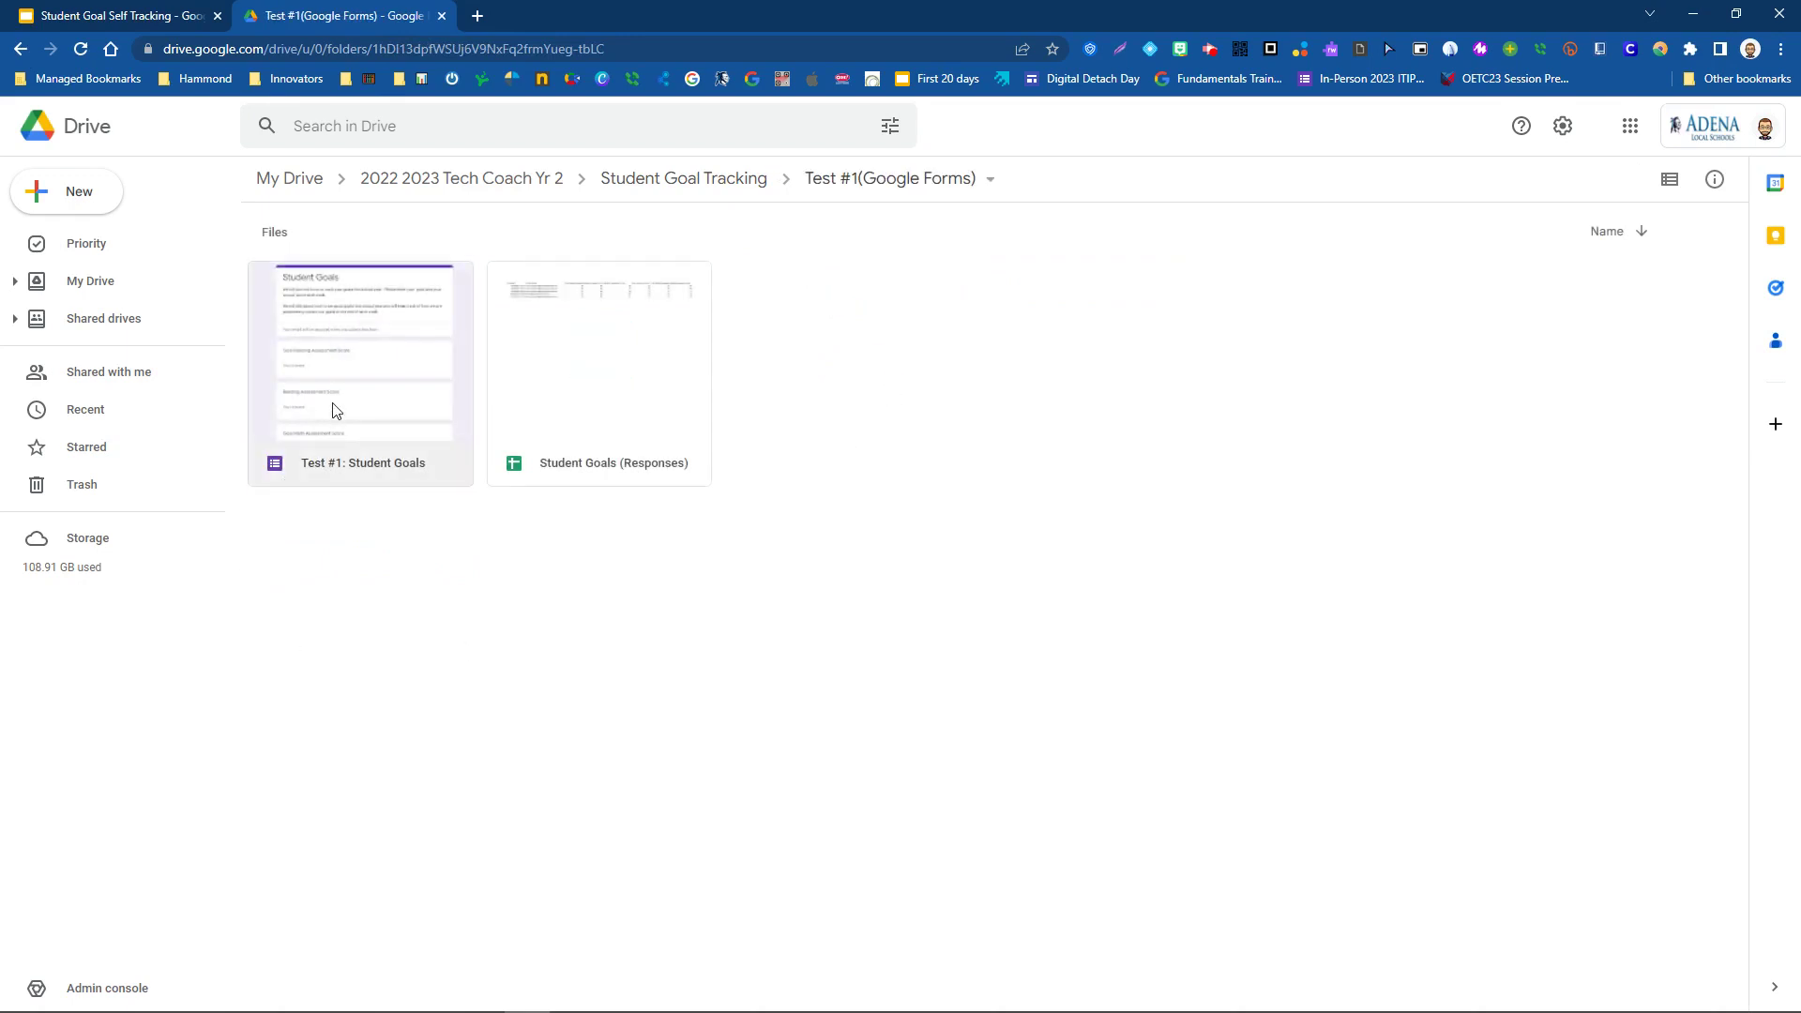
- Open the Test #1: Student Goals form for editing
{"action": "double_click", "coordinate": [348, 389]}
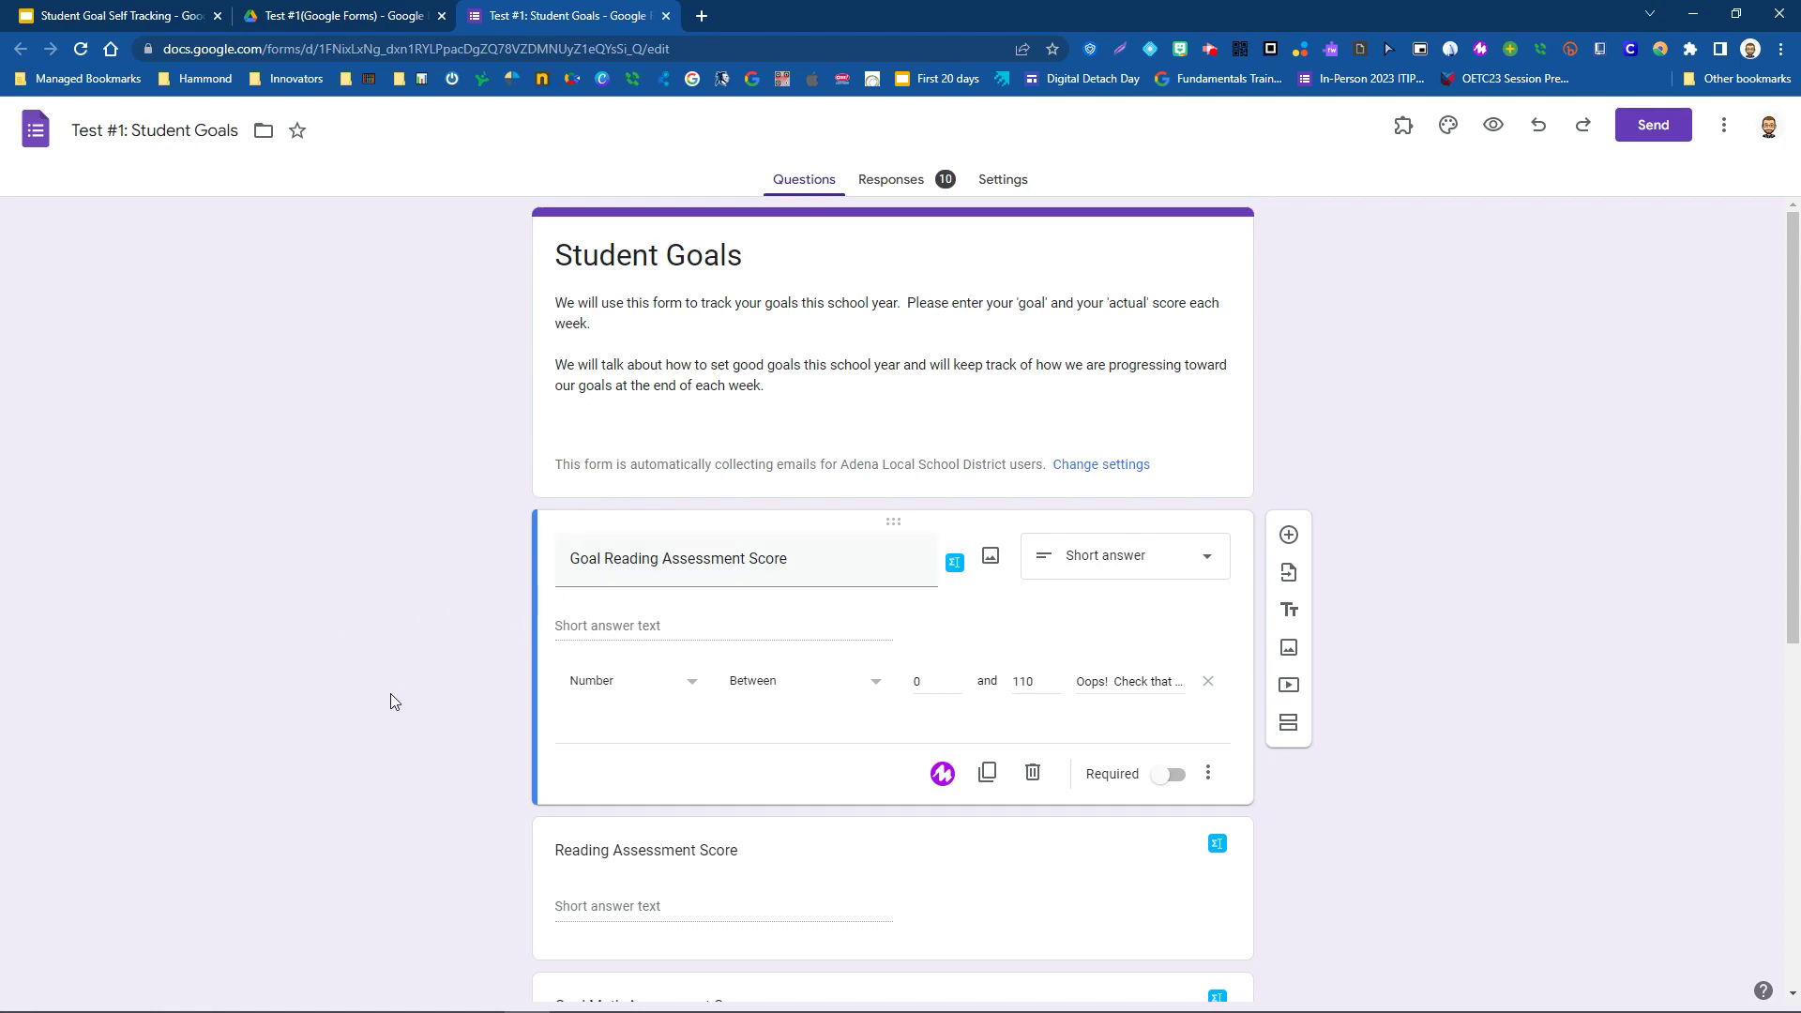
- Review the score questions, including the 0–110 number validation, then preview the form
{"action": "scroll", "coordinate": [390, 695], "scroll_direction": "down", "scroll_amount": 4}
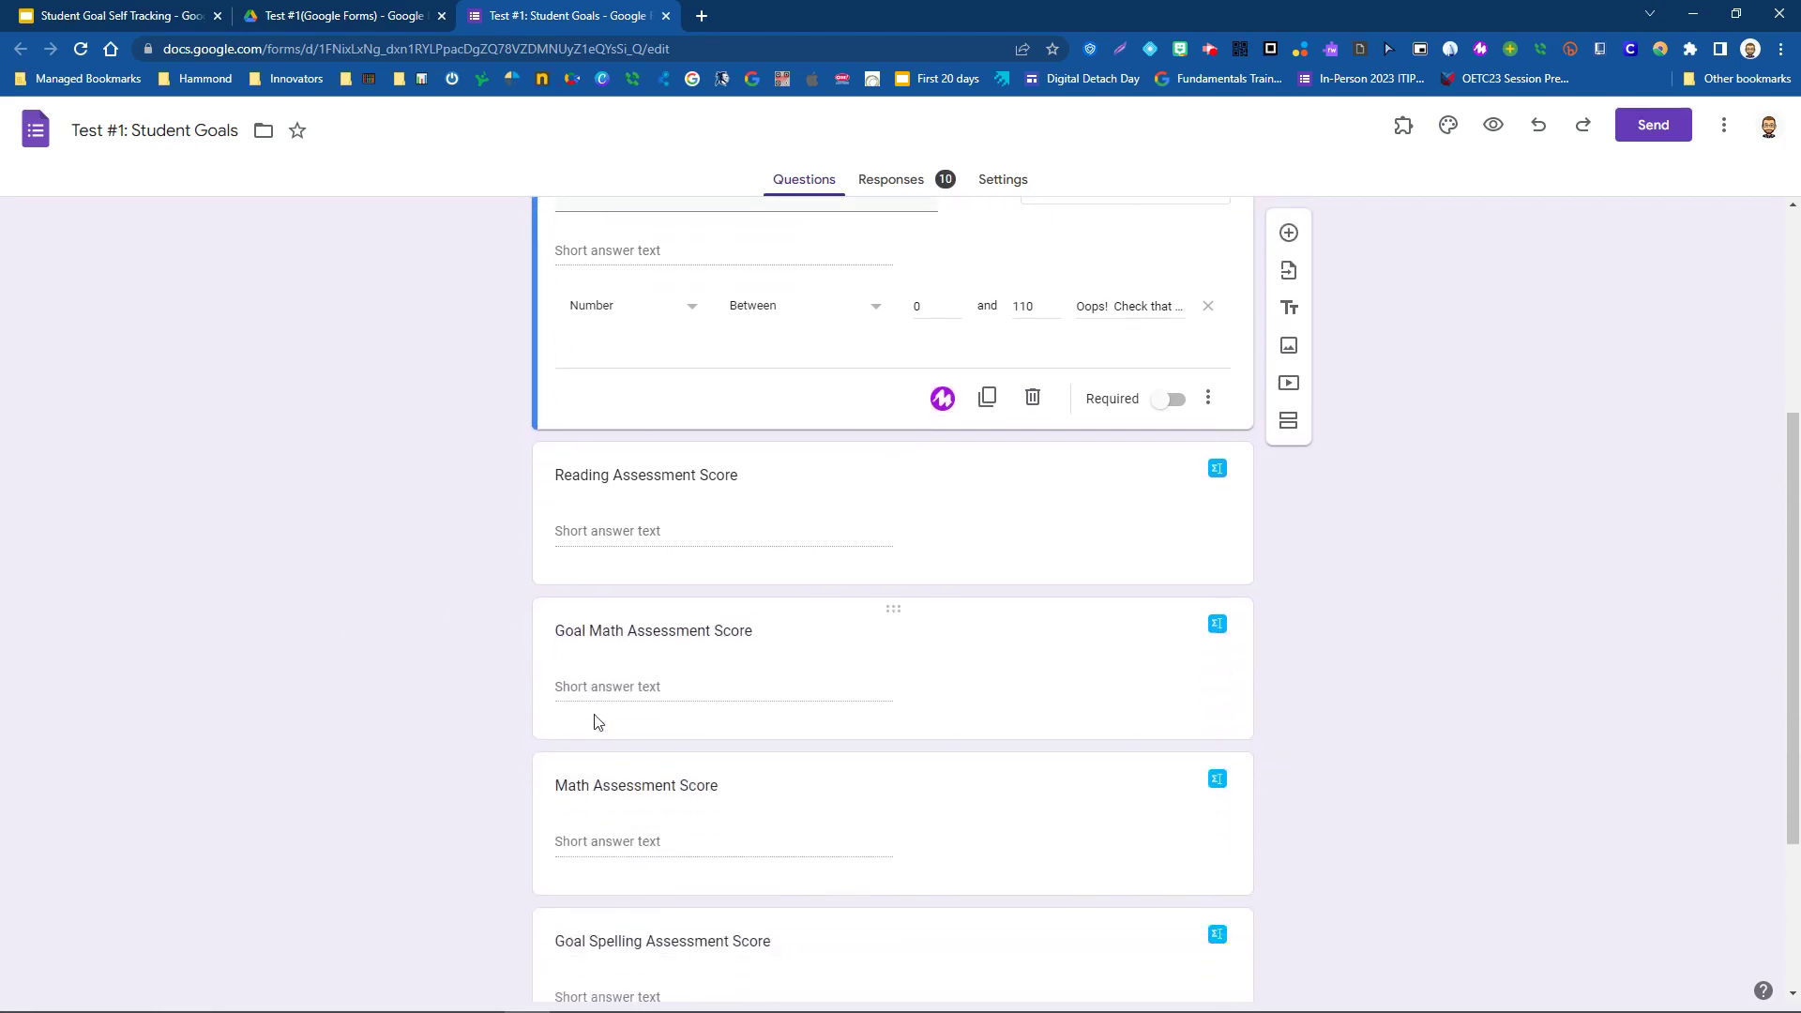
{"action": "scroll", "coordinate": [621, 771], "scroll_direction": "down", "scroll_amount": 3}
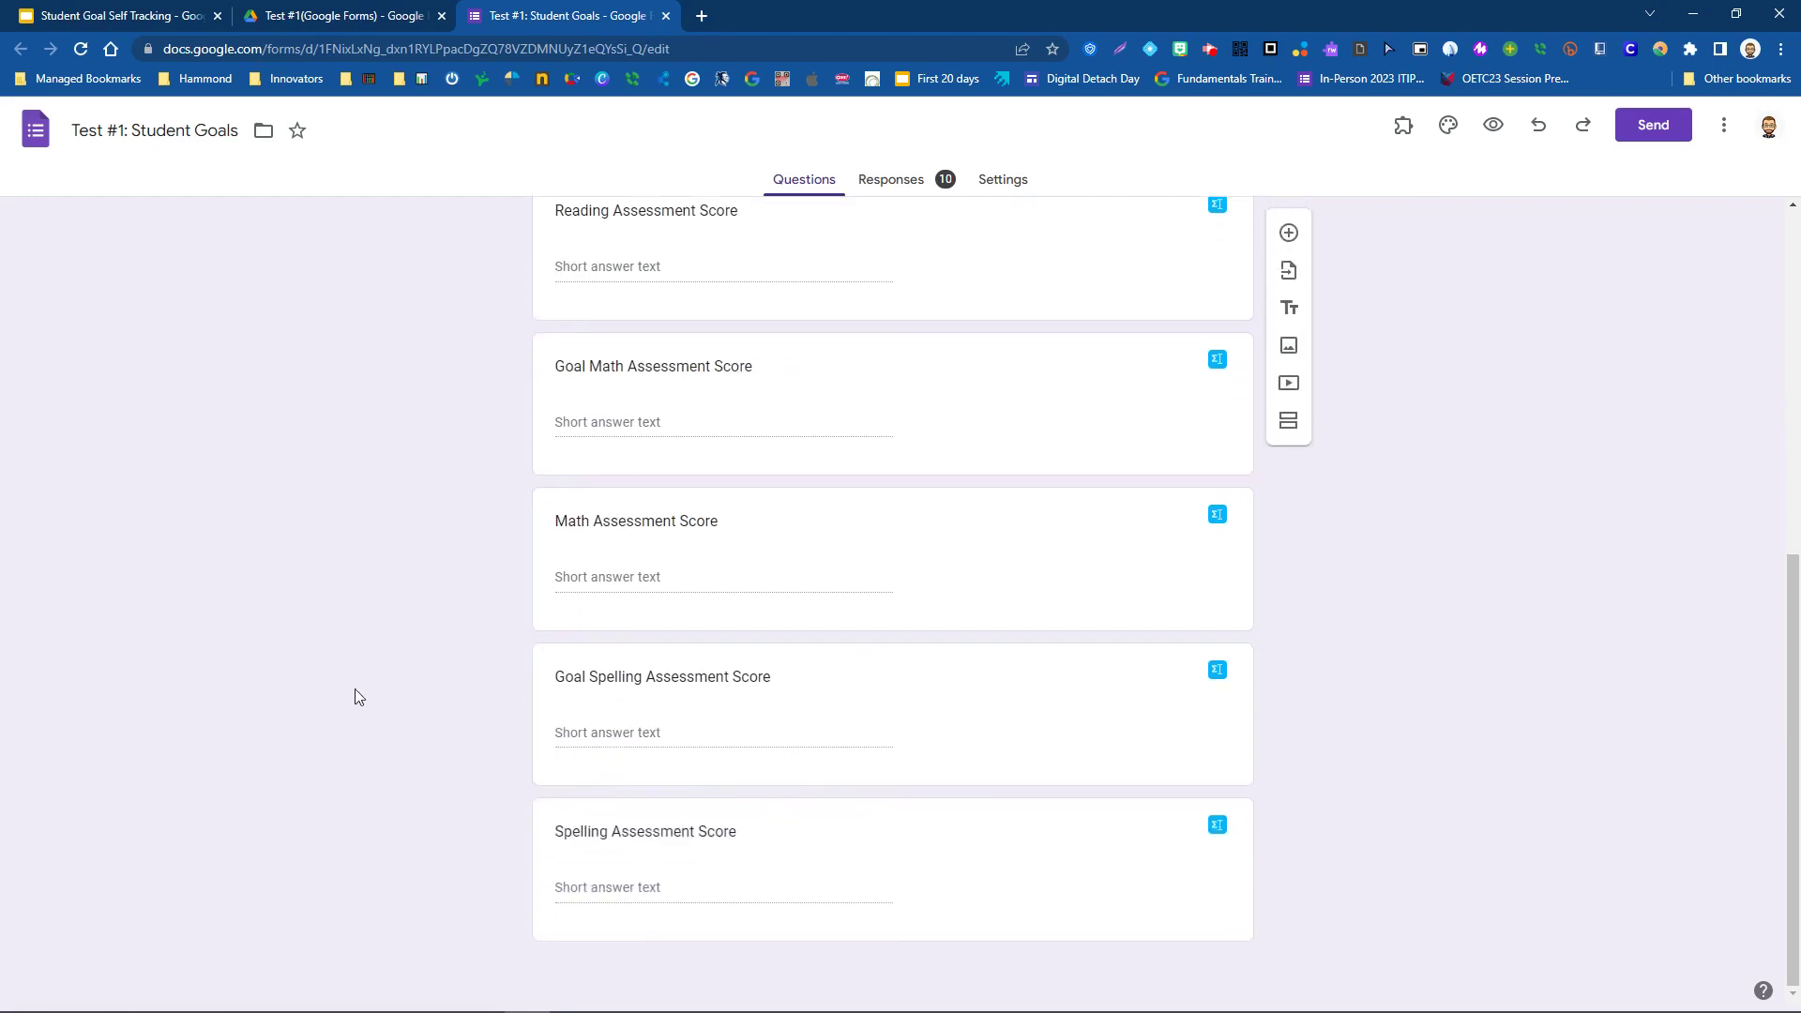
{"action": "scroll", "coordinate": [319, 650], "scroll_direction": "up", "scroll_amount": 7}
{"action": "left_click", "coordinate": [260, 570]}
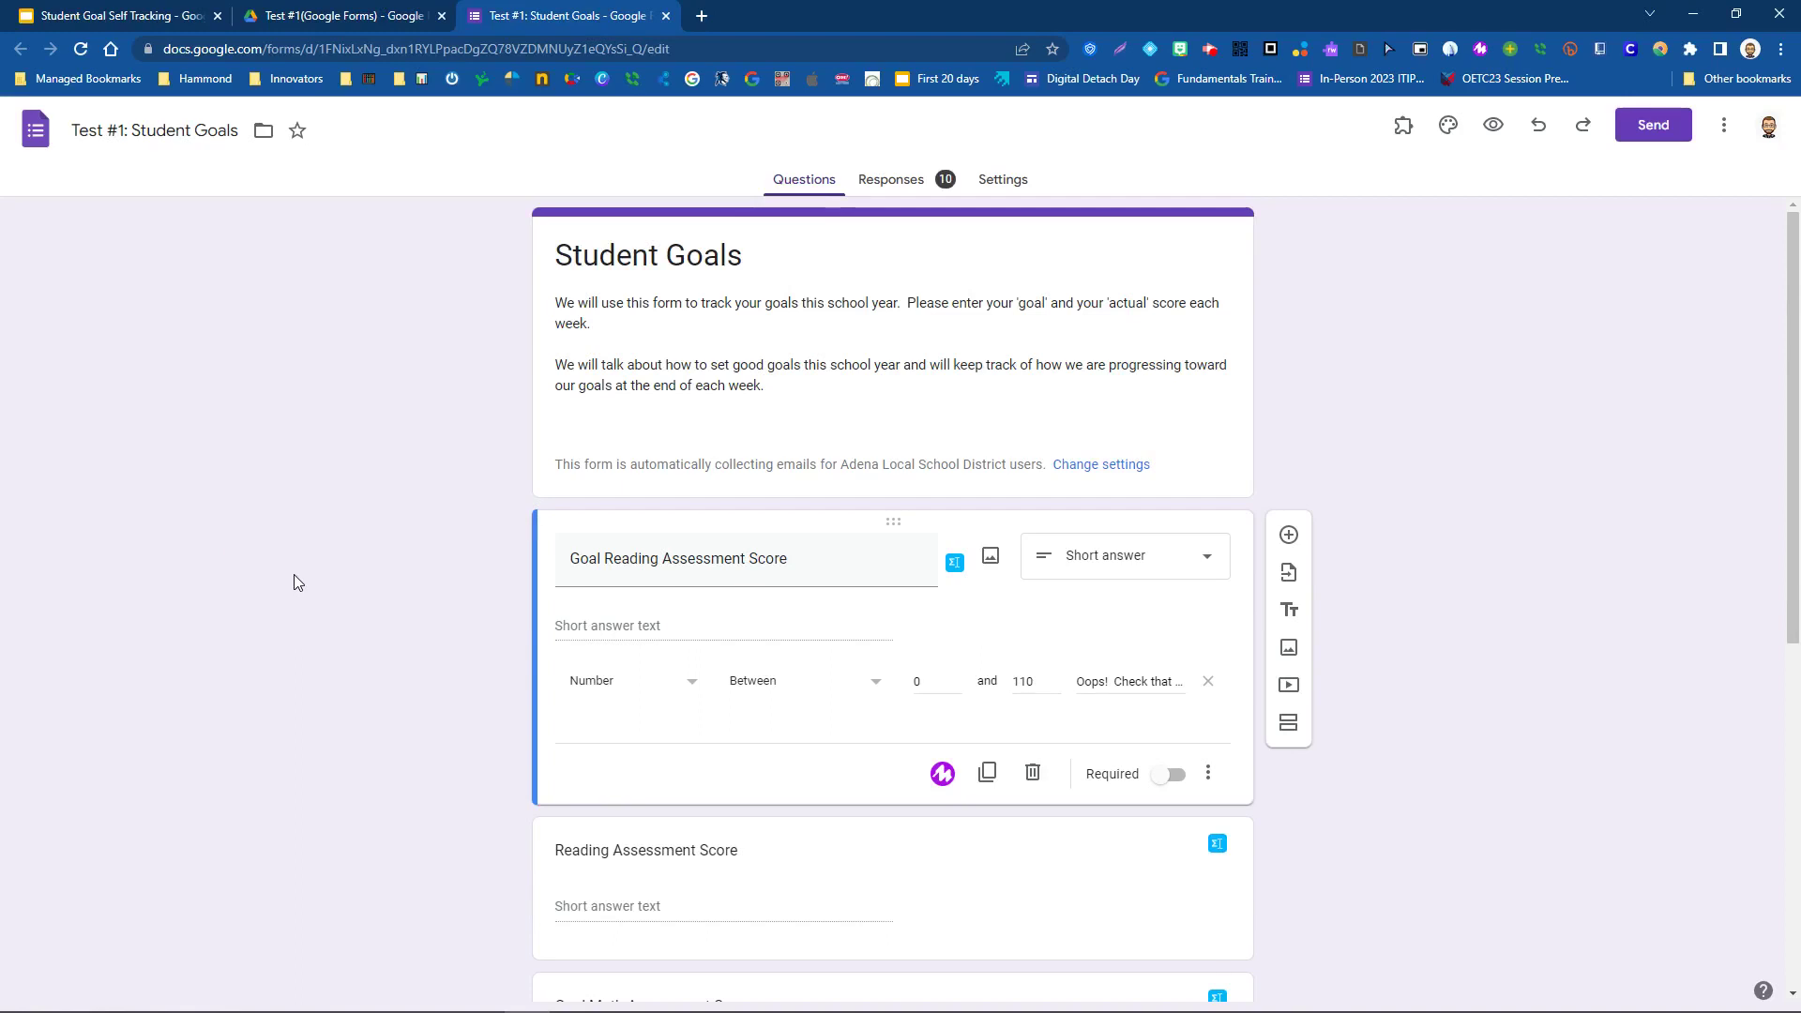
{"action": "scroll", "coordinate": [1146, 590], "scroll_direction": "down", "scroll_amount": 7}
{"action": "scroll", "coordinate": [1149, 563], "scroll_direction": "up", "scroll_amount": 7}
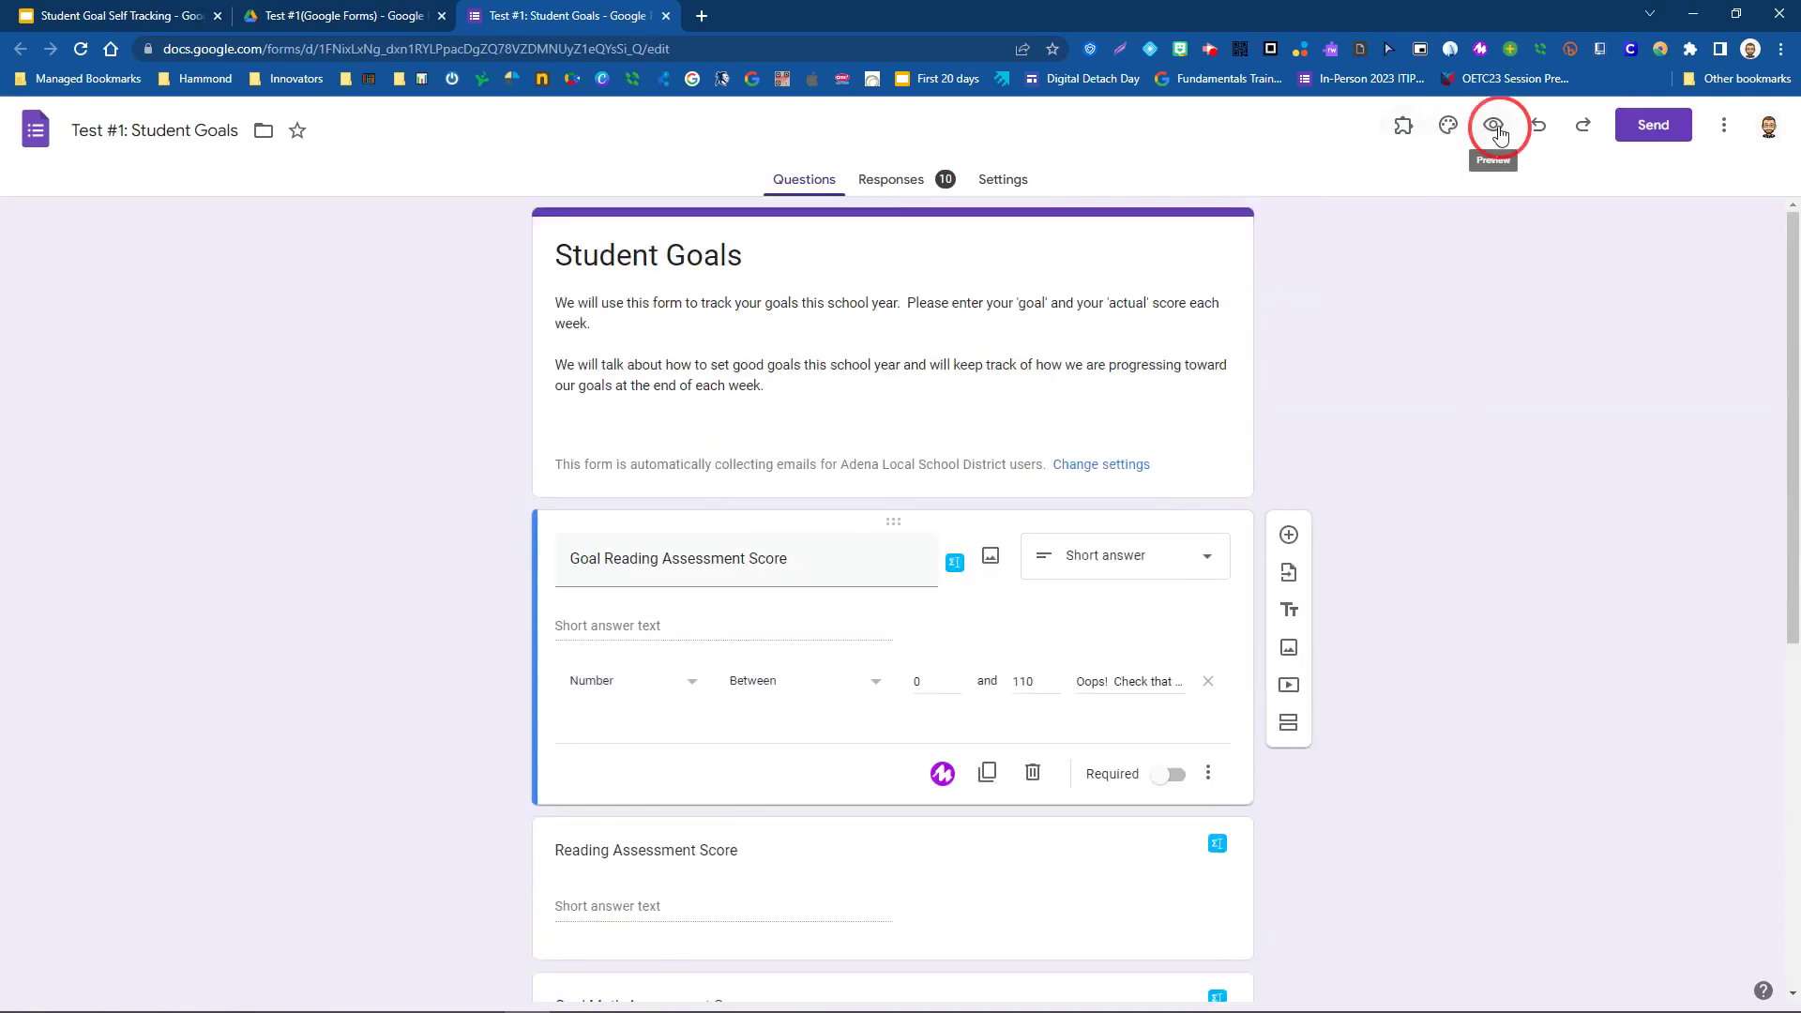
{"action": "left_click", "coordinate": [1496, 131]}
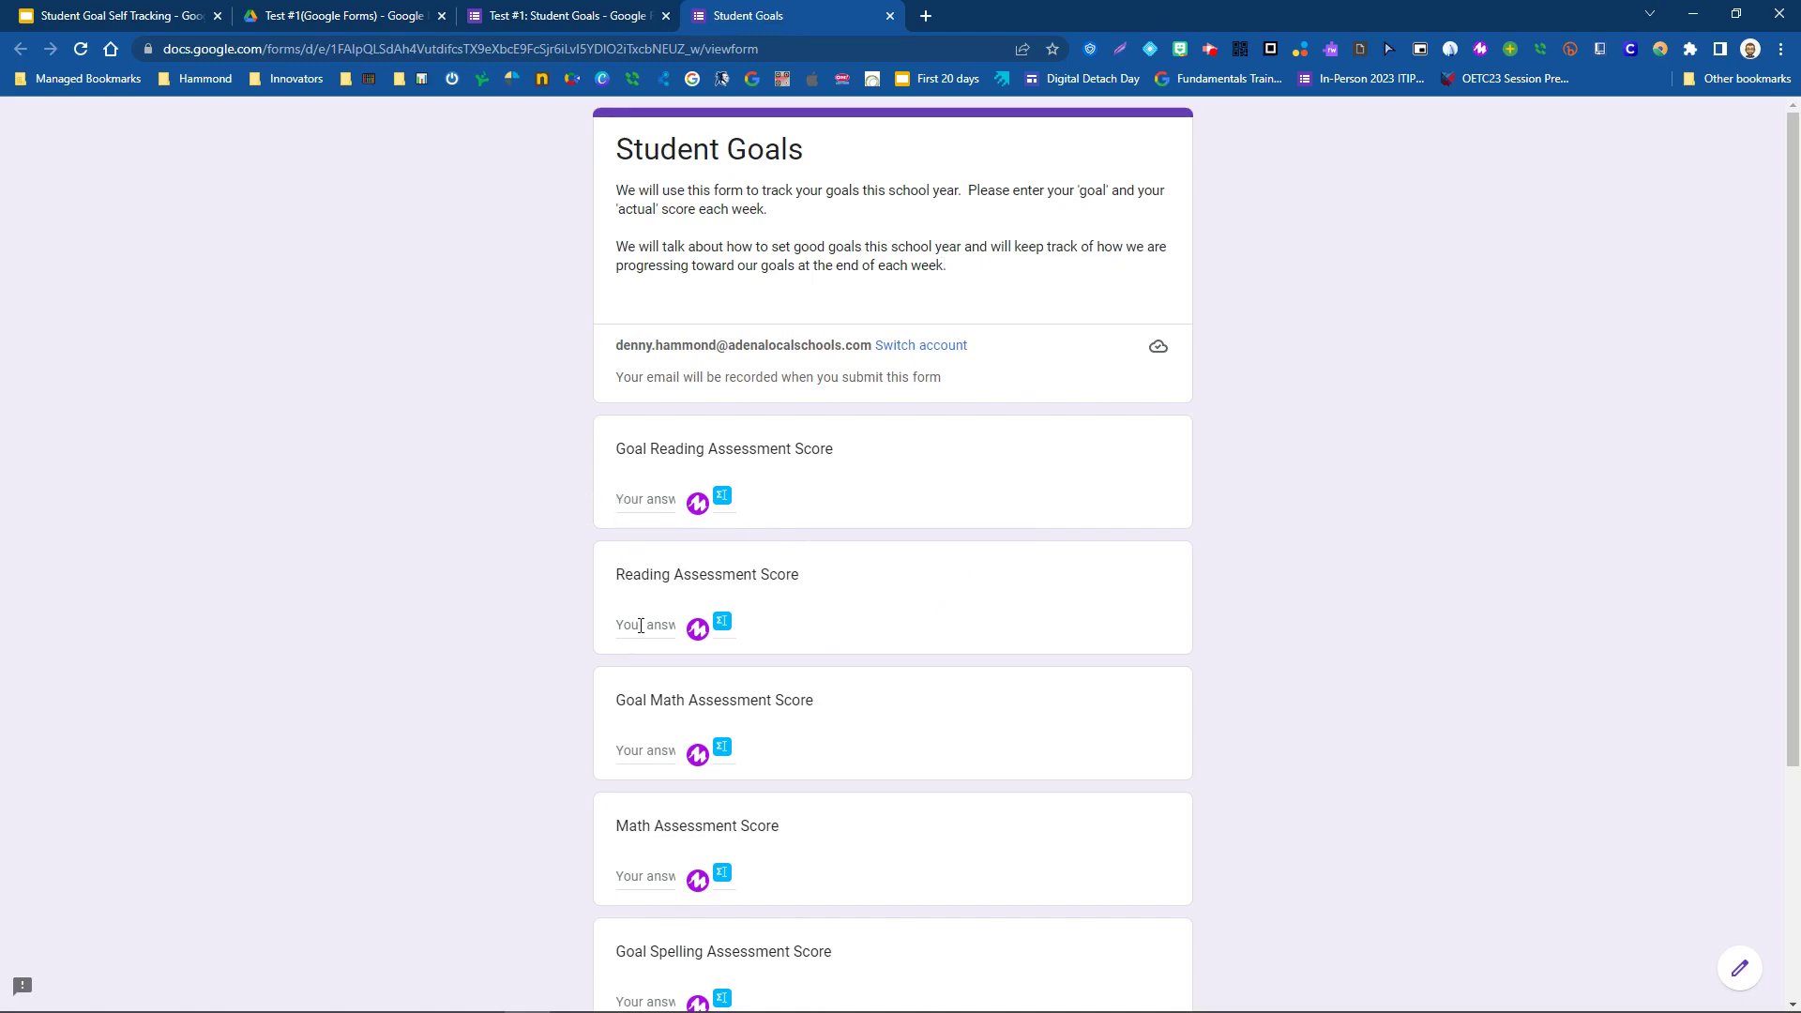
- Scroll through the form preview and return to the Test #1(Google Forms) Drive folder
{"action": "scroll", "coordinate": [541, 775], "scroll_direction": "down", "scroll_amount": 4}
{"action": "scroll", "coordinate": [535, 716], "scroll_direction": "up", "scroll_amount": 4}
{"action": "left_click", "coordinate": [320, 16]}
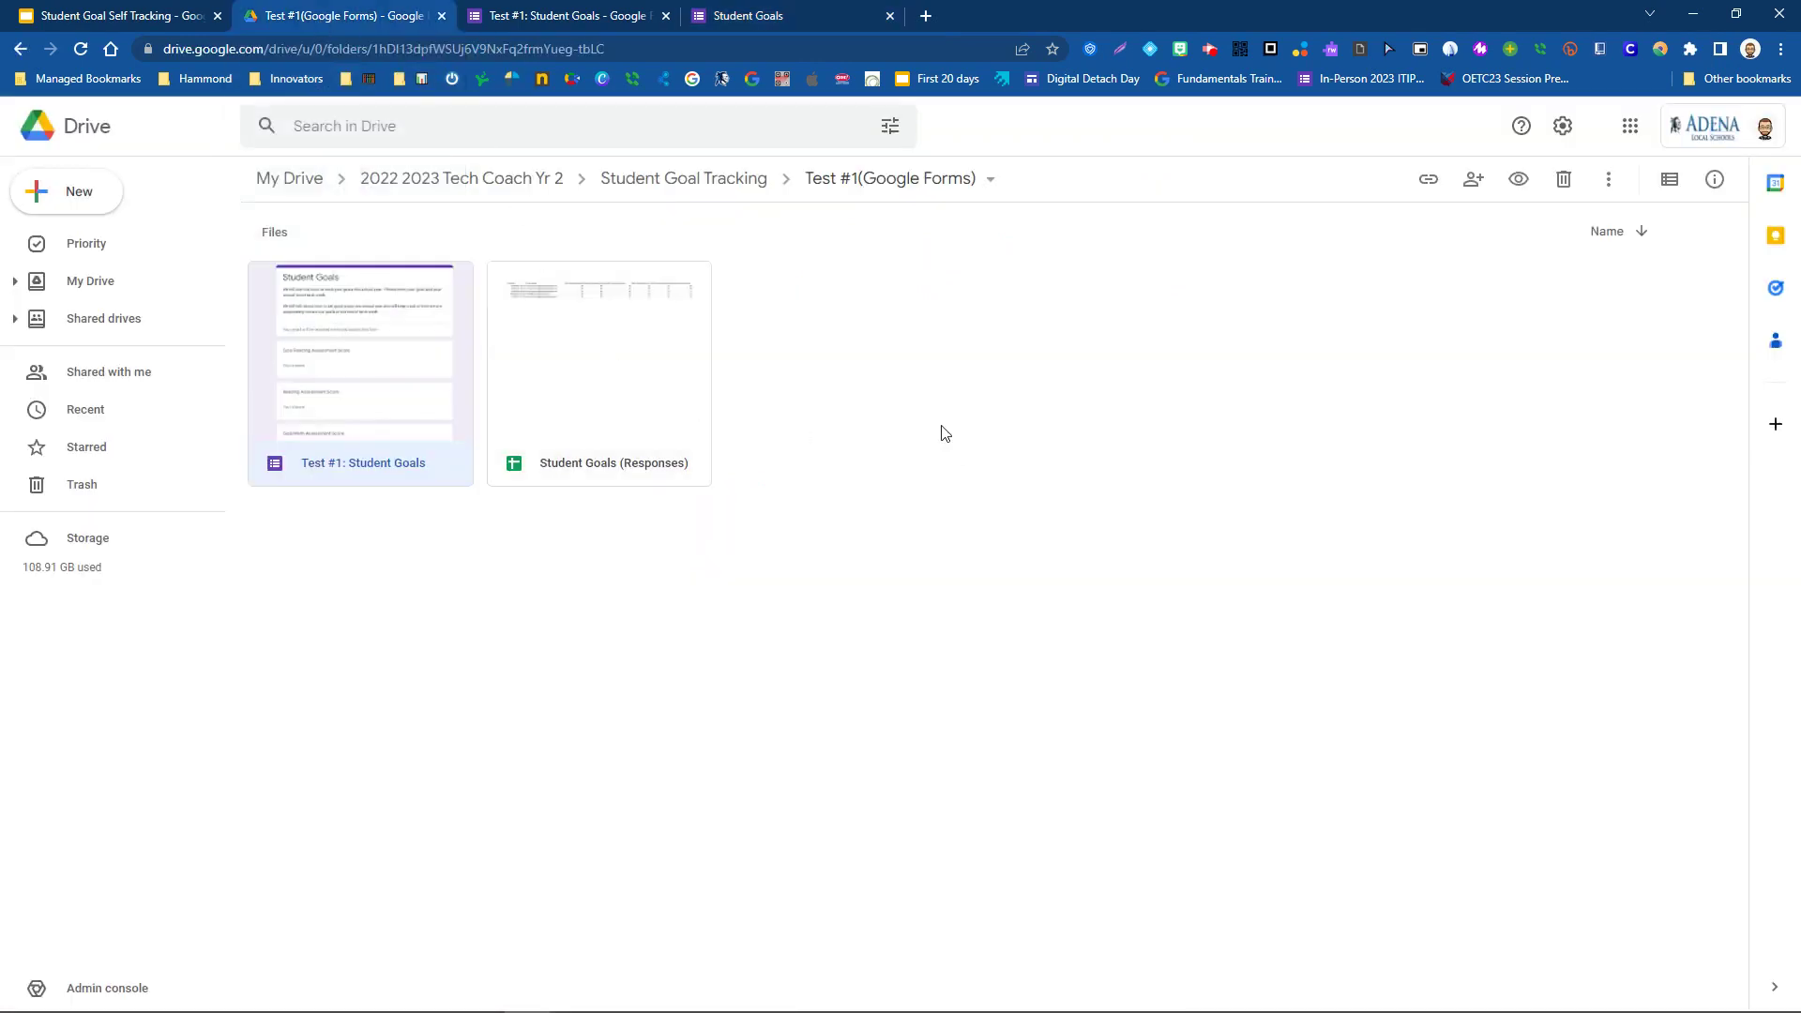
- Open the Student Goals (Responses) spreadsheet from the Test #1 folder
{"action": "left_click", "coordinate": [585, 383]}
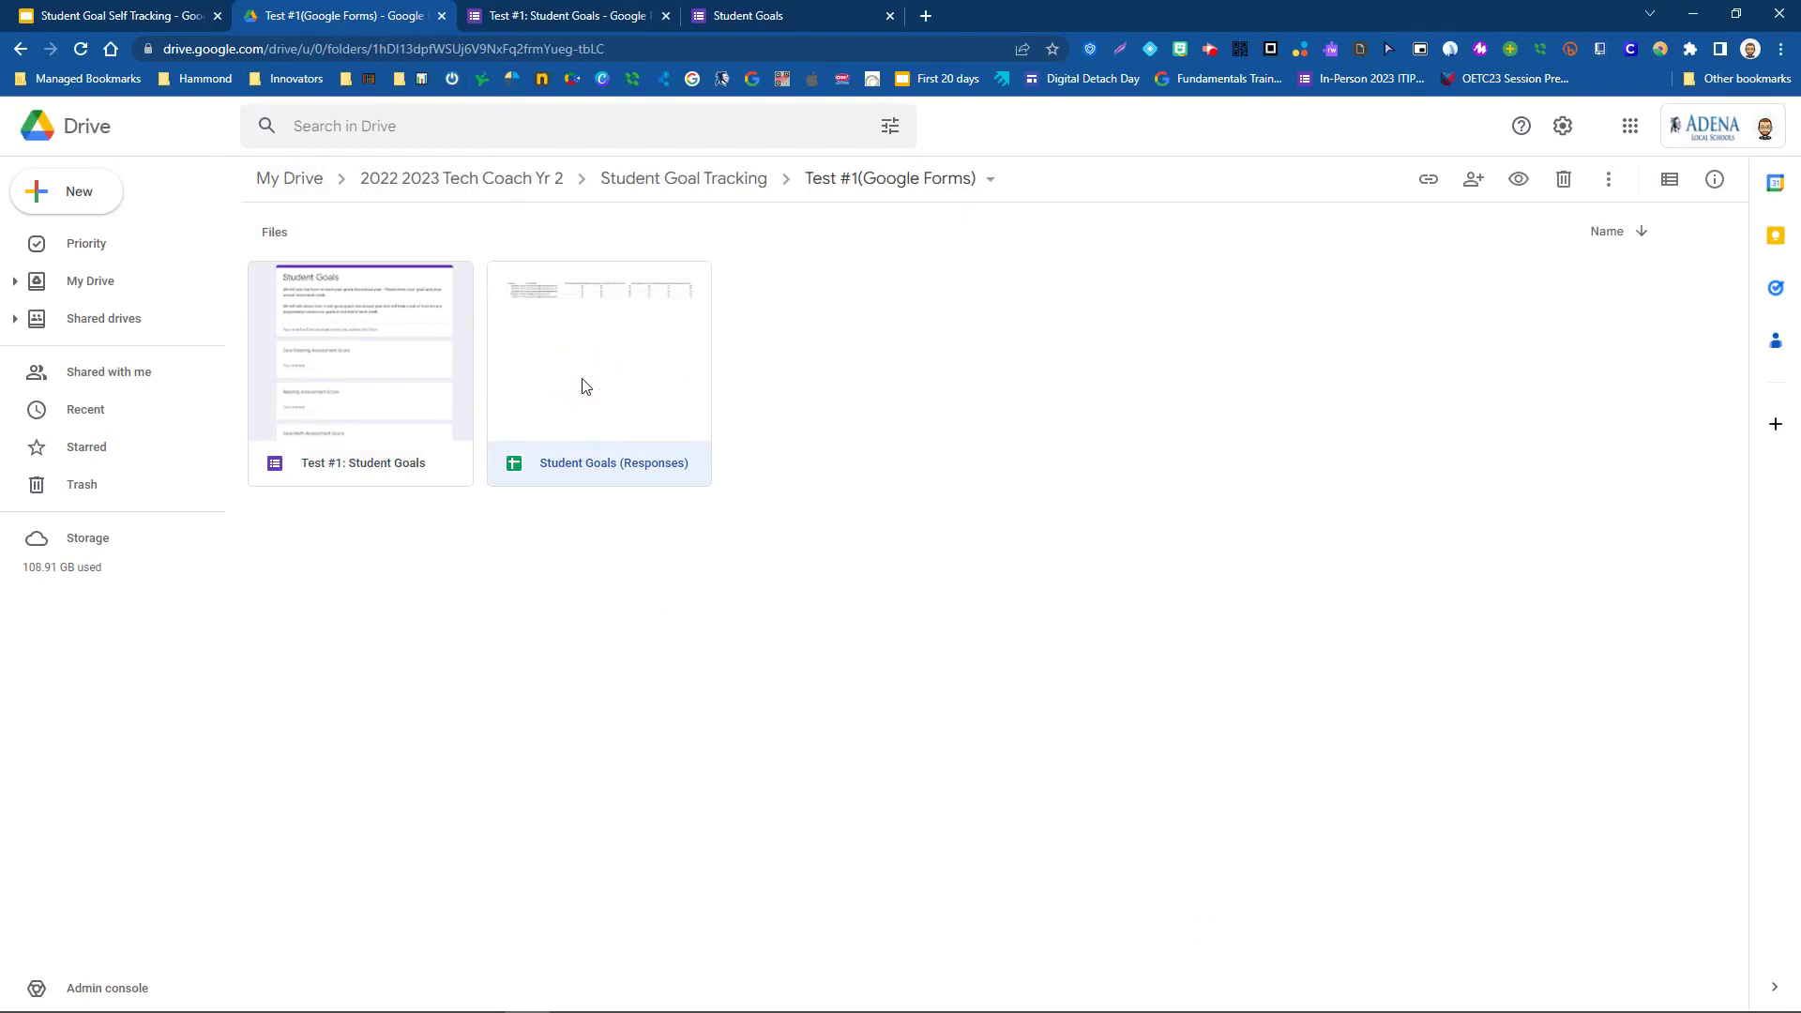
{"action": "double_click", "coordinate": [582, 380]}
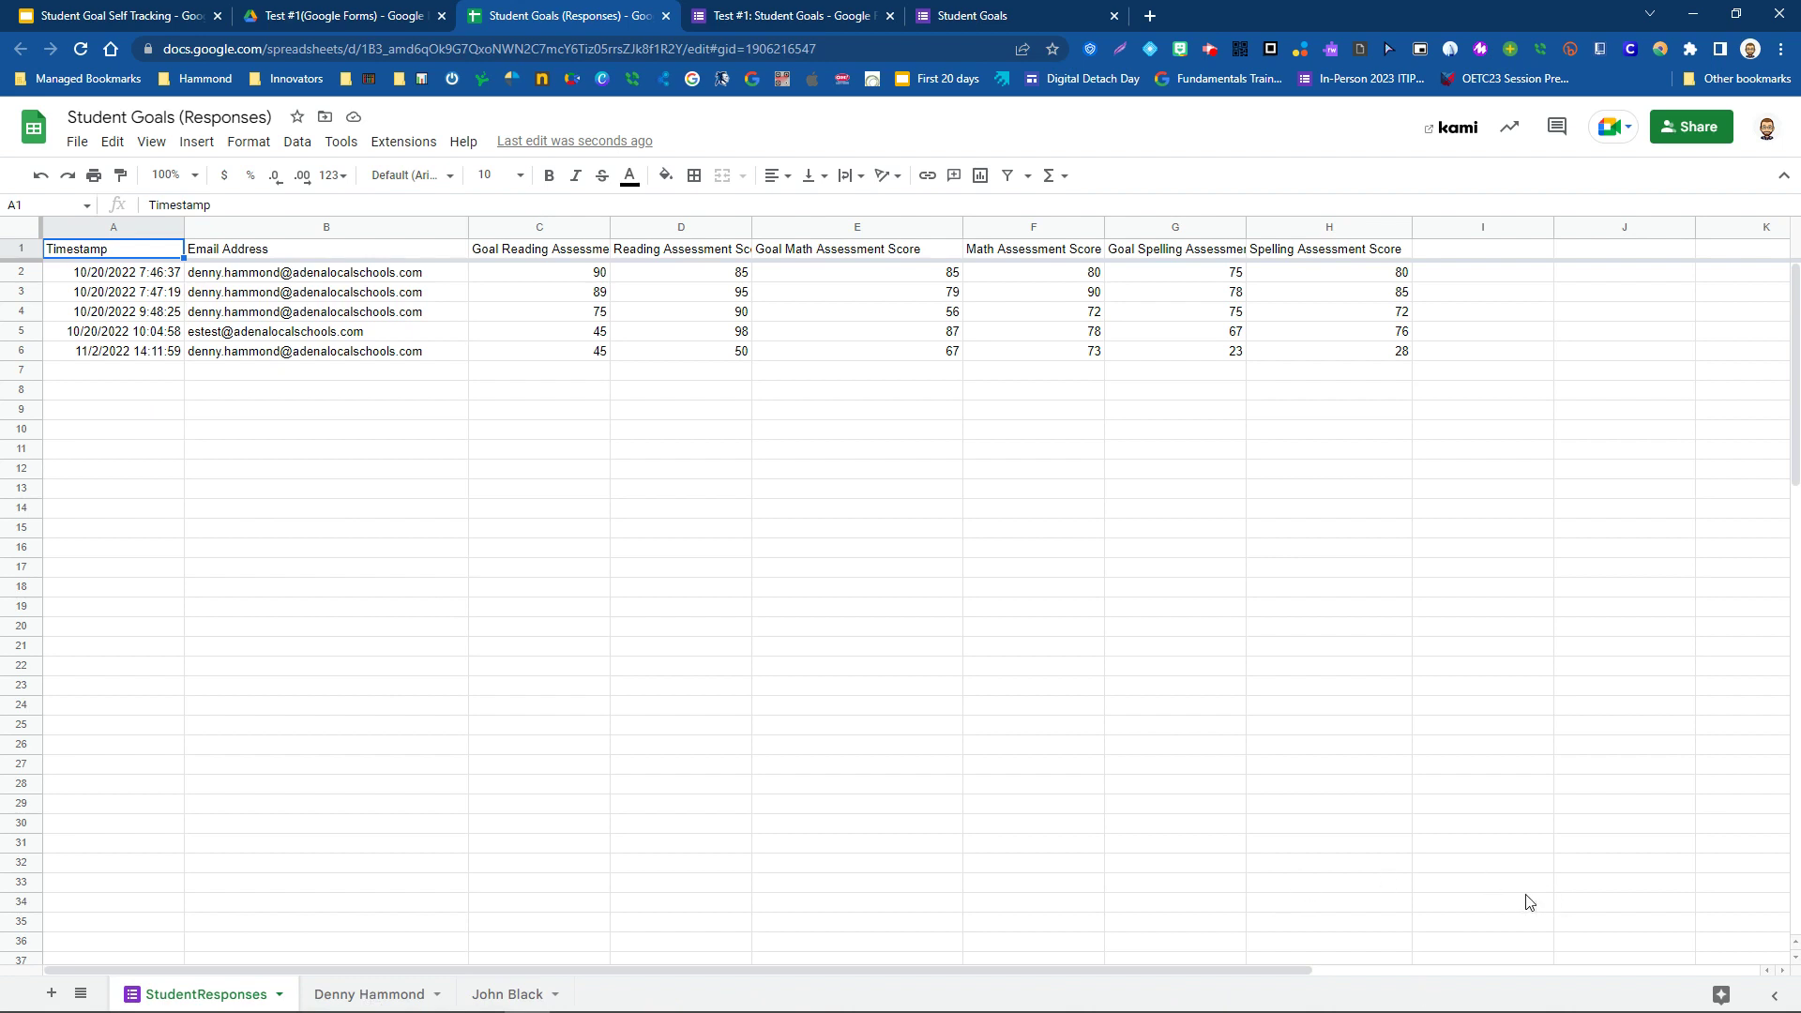
- Switch to the first student's tab with its tracking table and Reading and Math Goals charts
{"action": "left_click", "coordinate": [371, 996]}
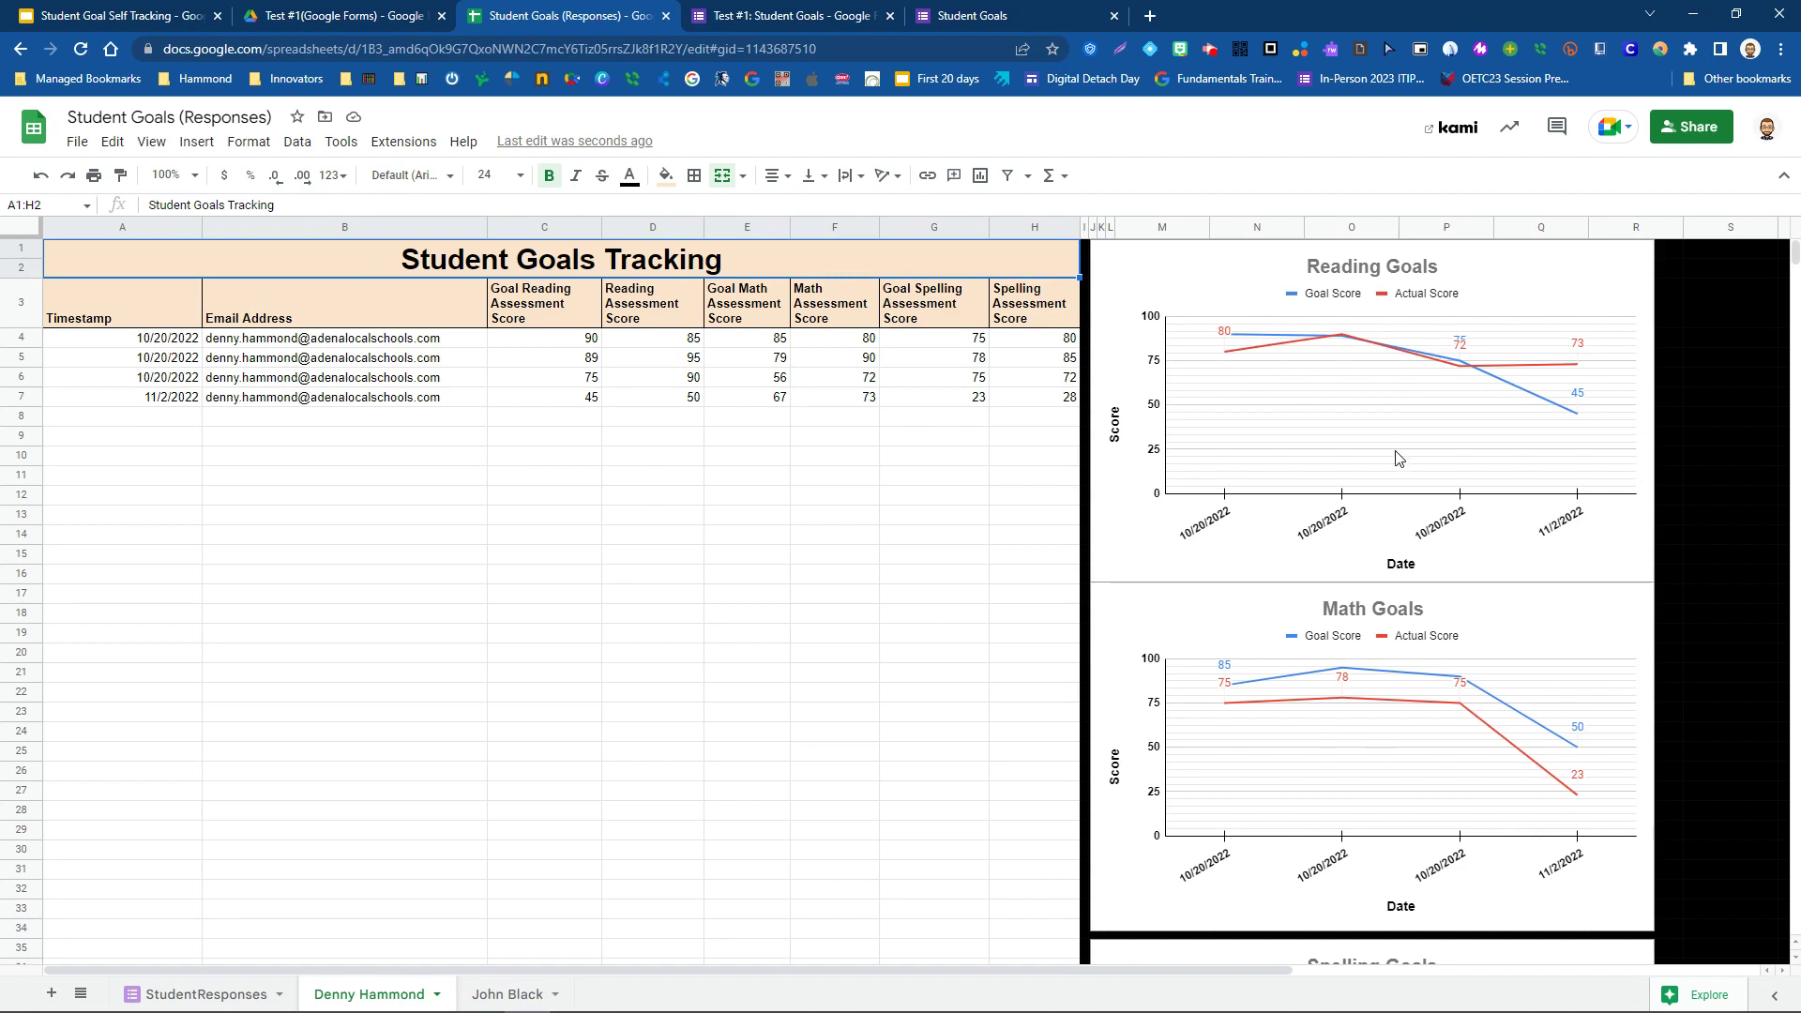
{"action": "scroll", "coordinate": [1397, 461], "scroll_direction": "down", "scroll_amount": 5}
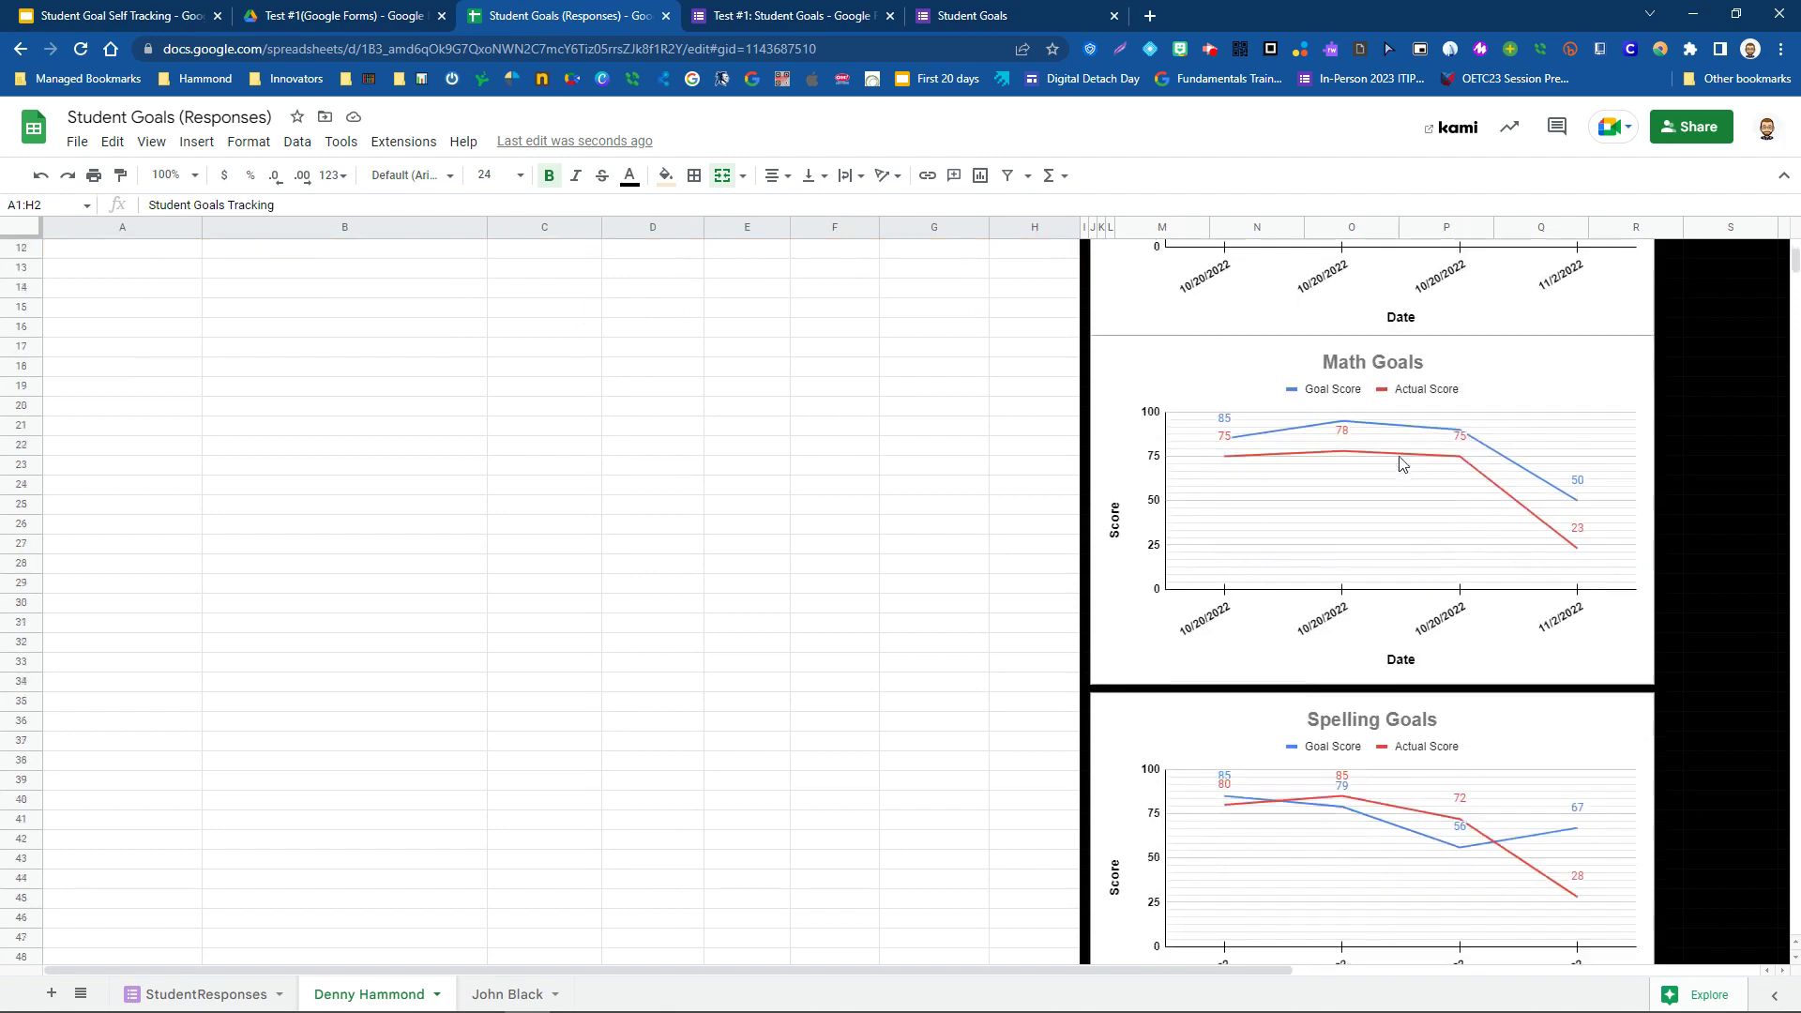
{"action": "scroll", "coordinate": [1403, 463], "scroll_direction": "up", "scroll_amount": 4}
{"action": "scroll", "coordinate": [1400, 463], "scroll_direction": "up", "scroll_amount": 1}
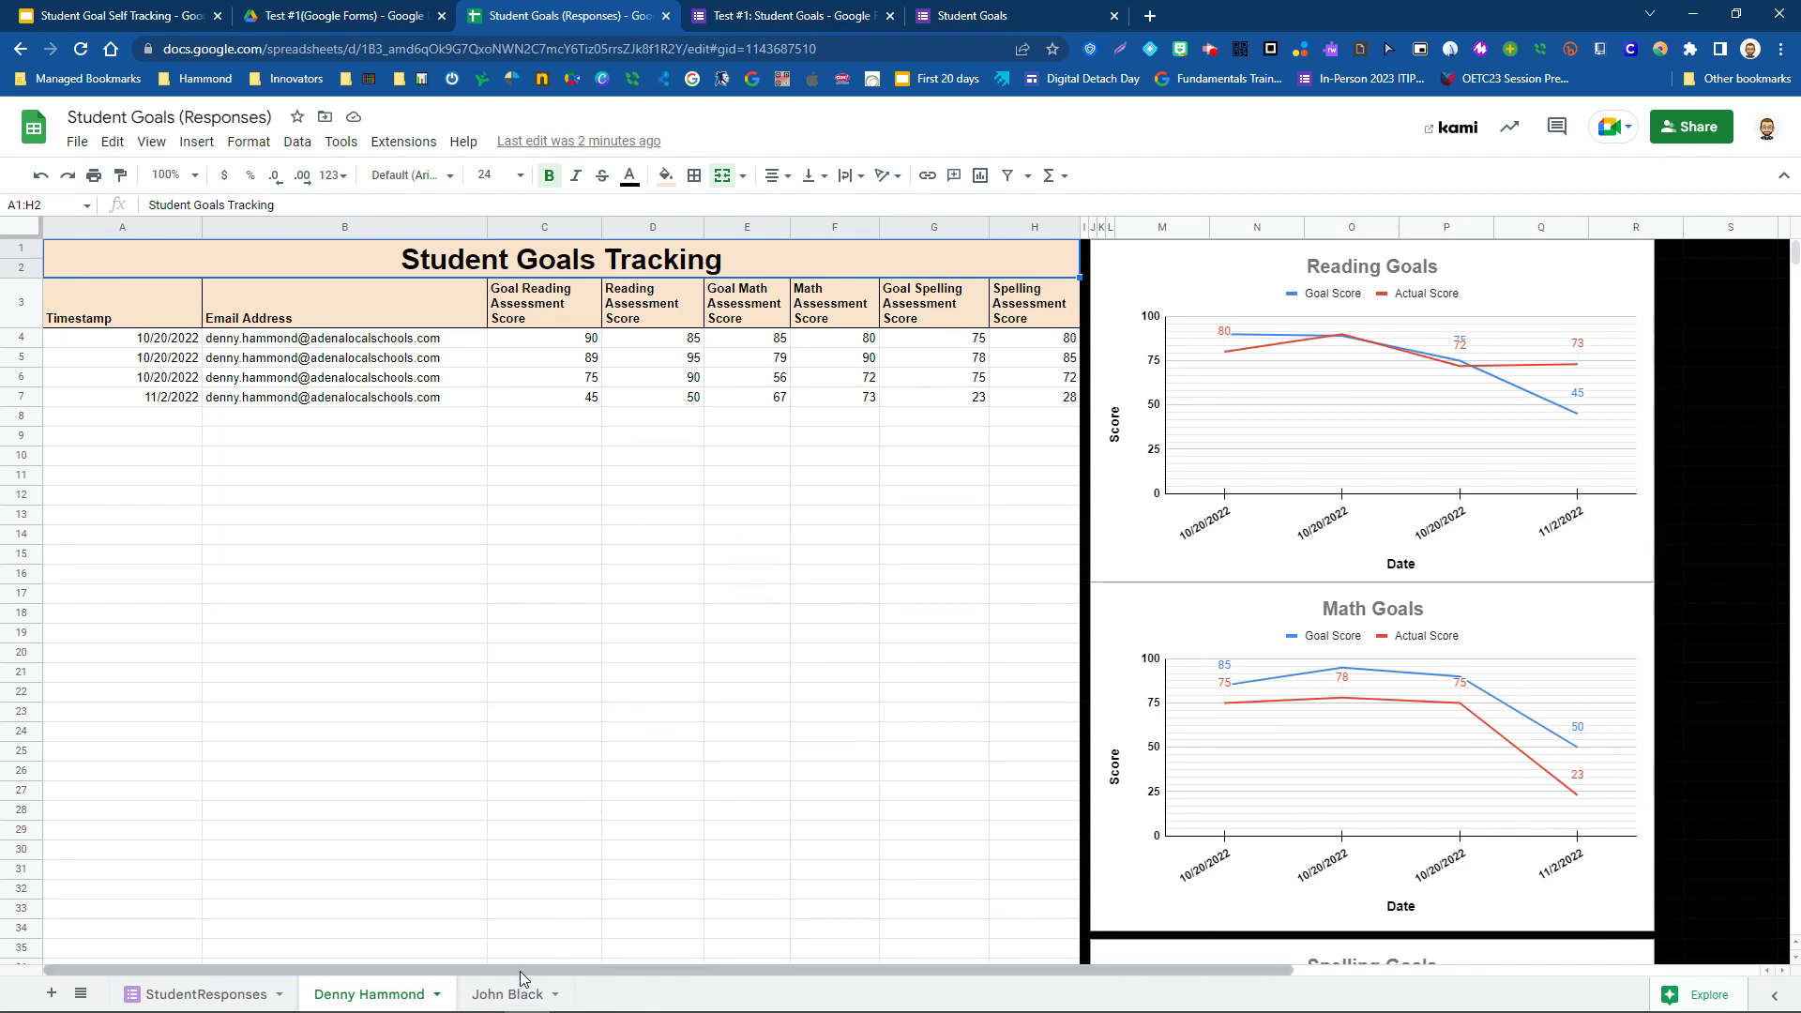
{"action": "left_click", "coordinate": [507, 996]}
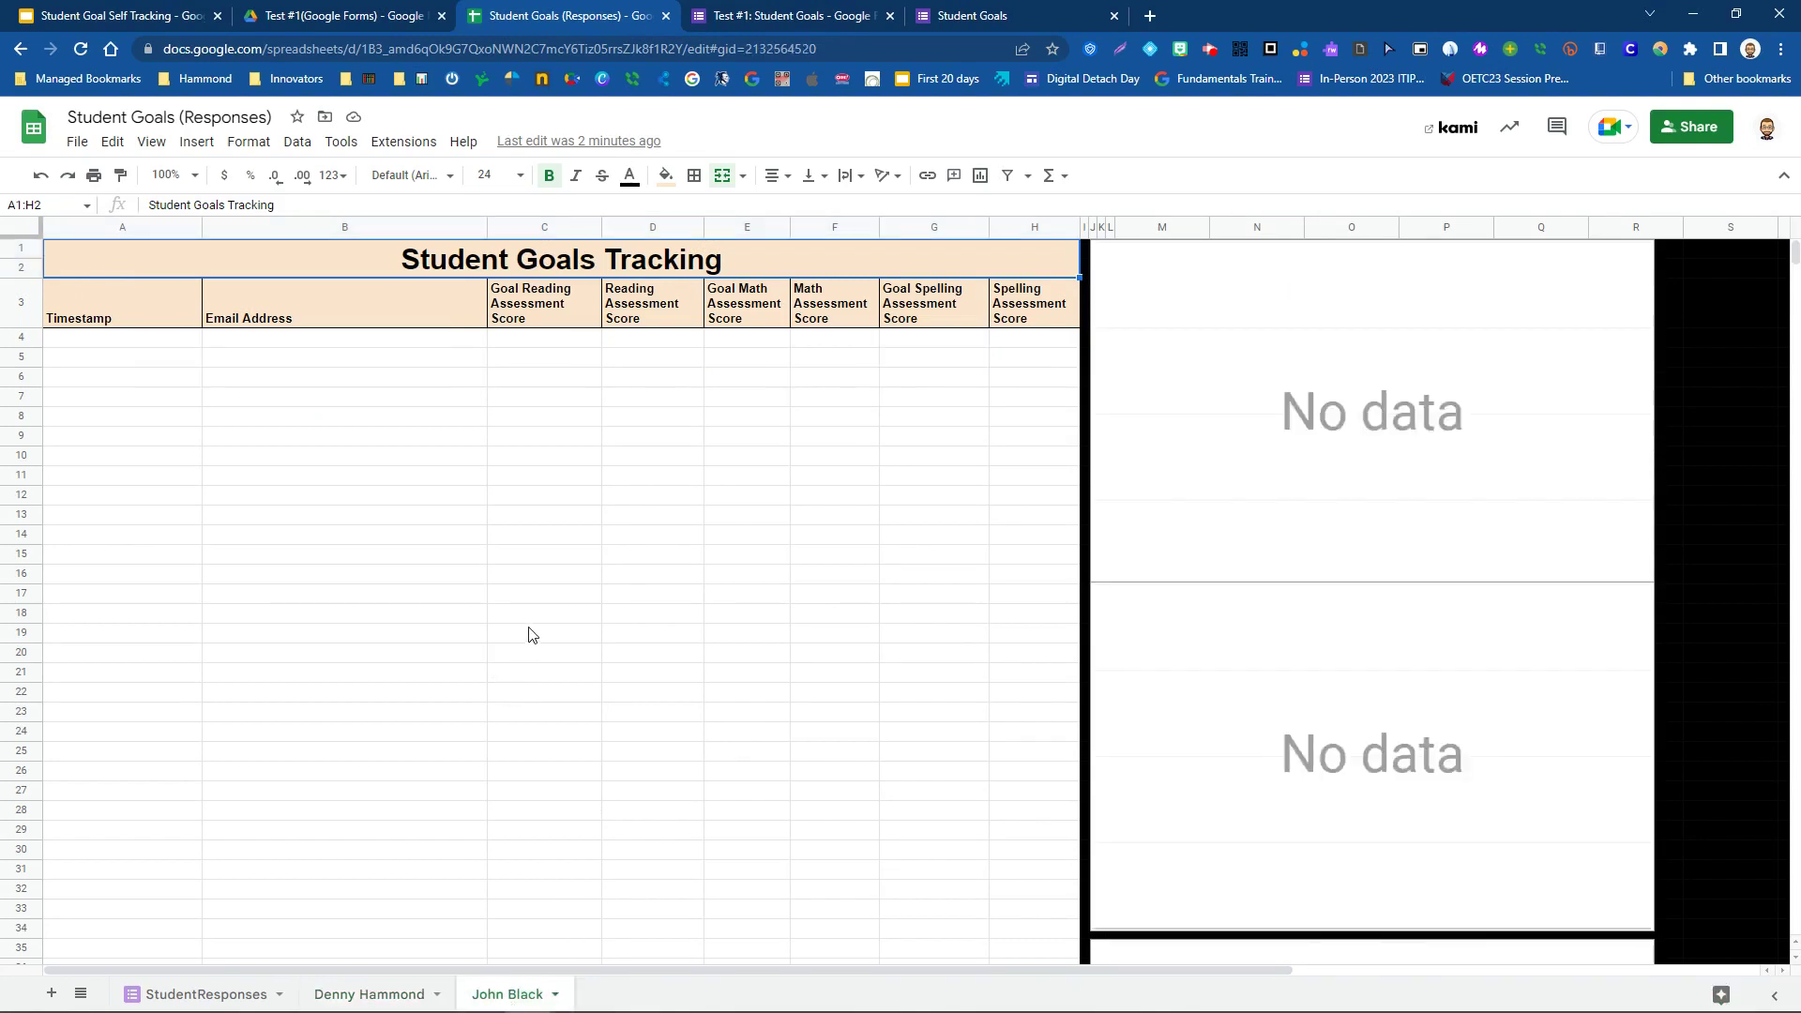
{"action": "left_click", "coordinate": [369, 994]}
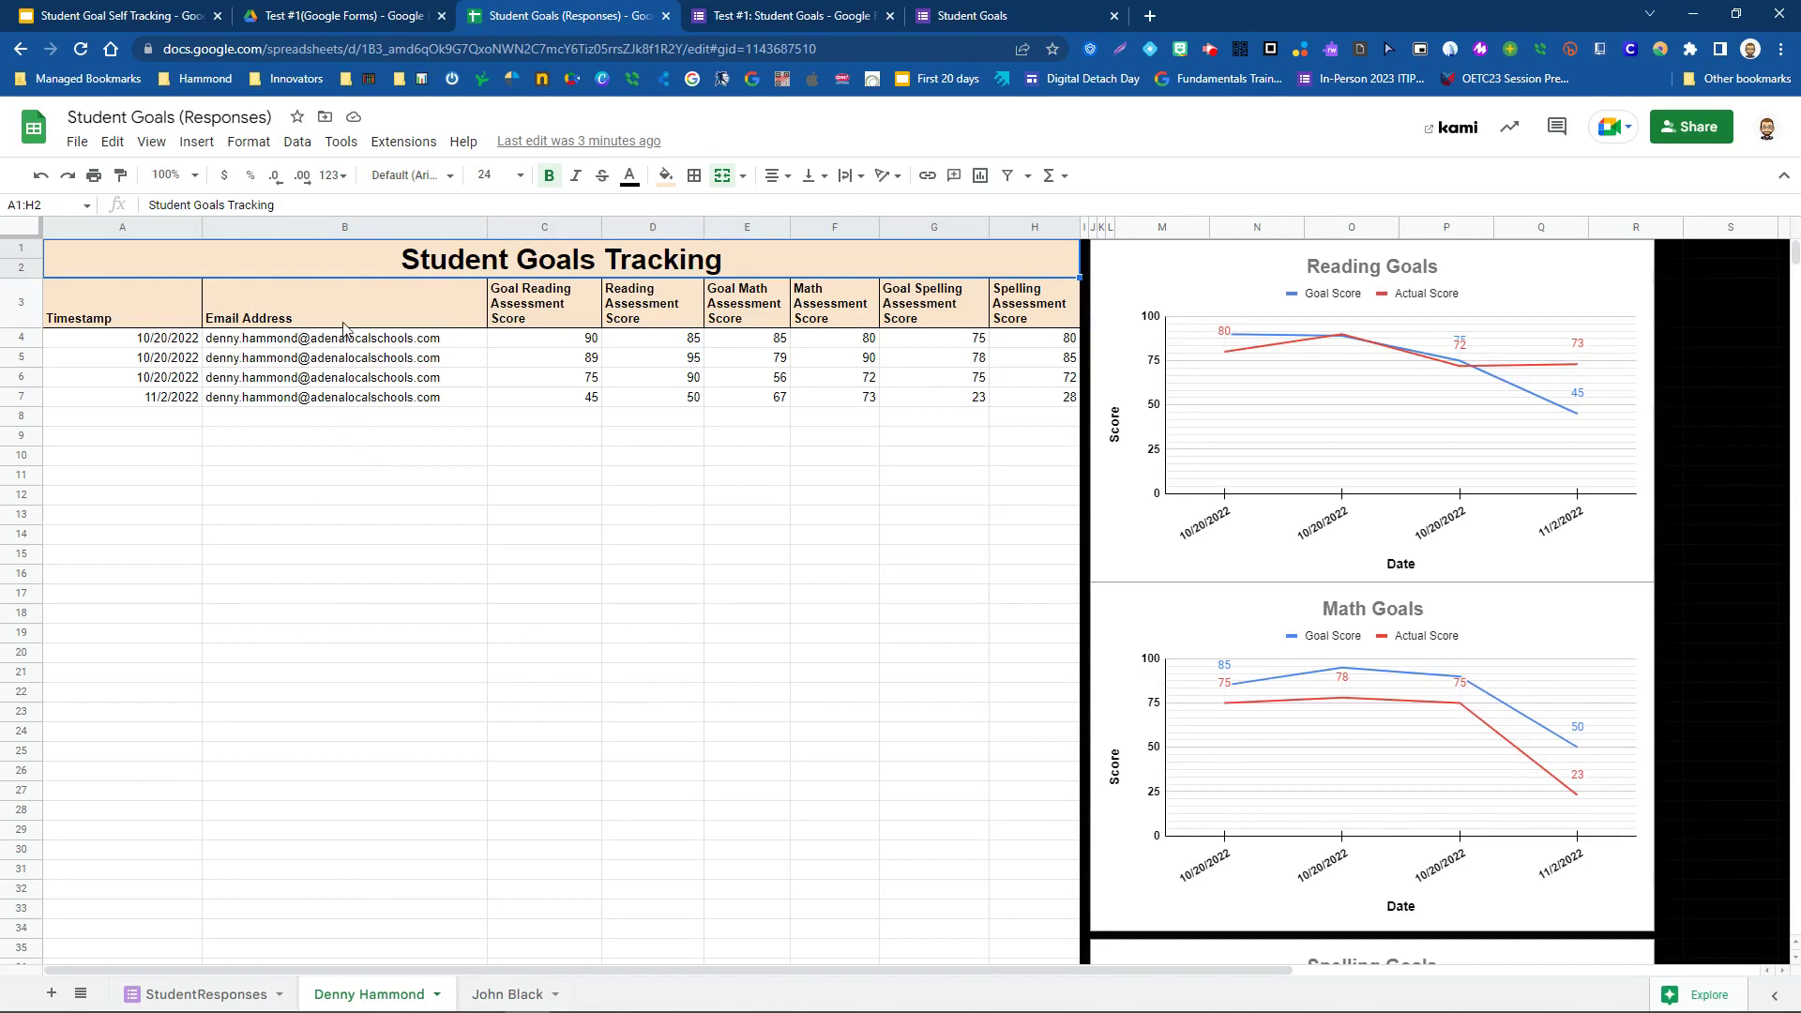
{"action": "left_click", "coordinate": [106, 320]}
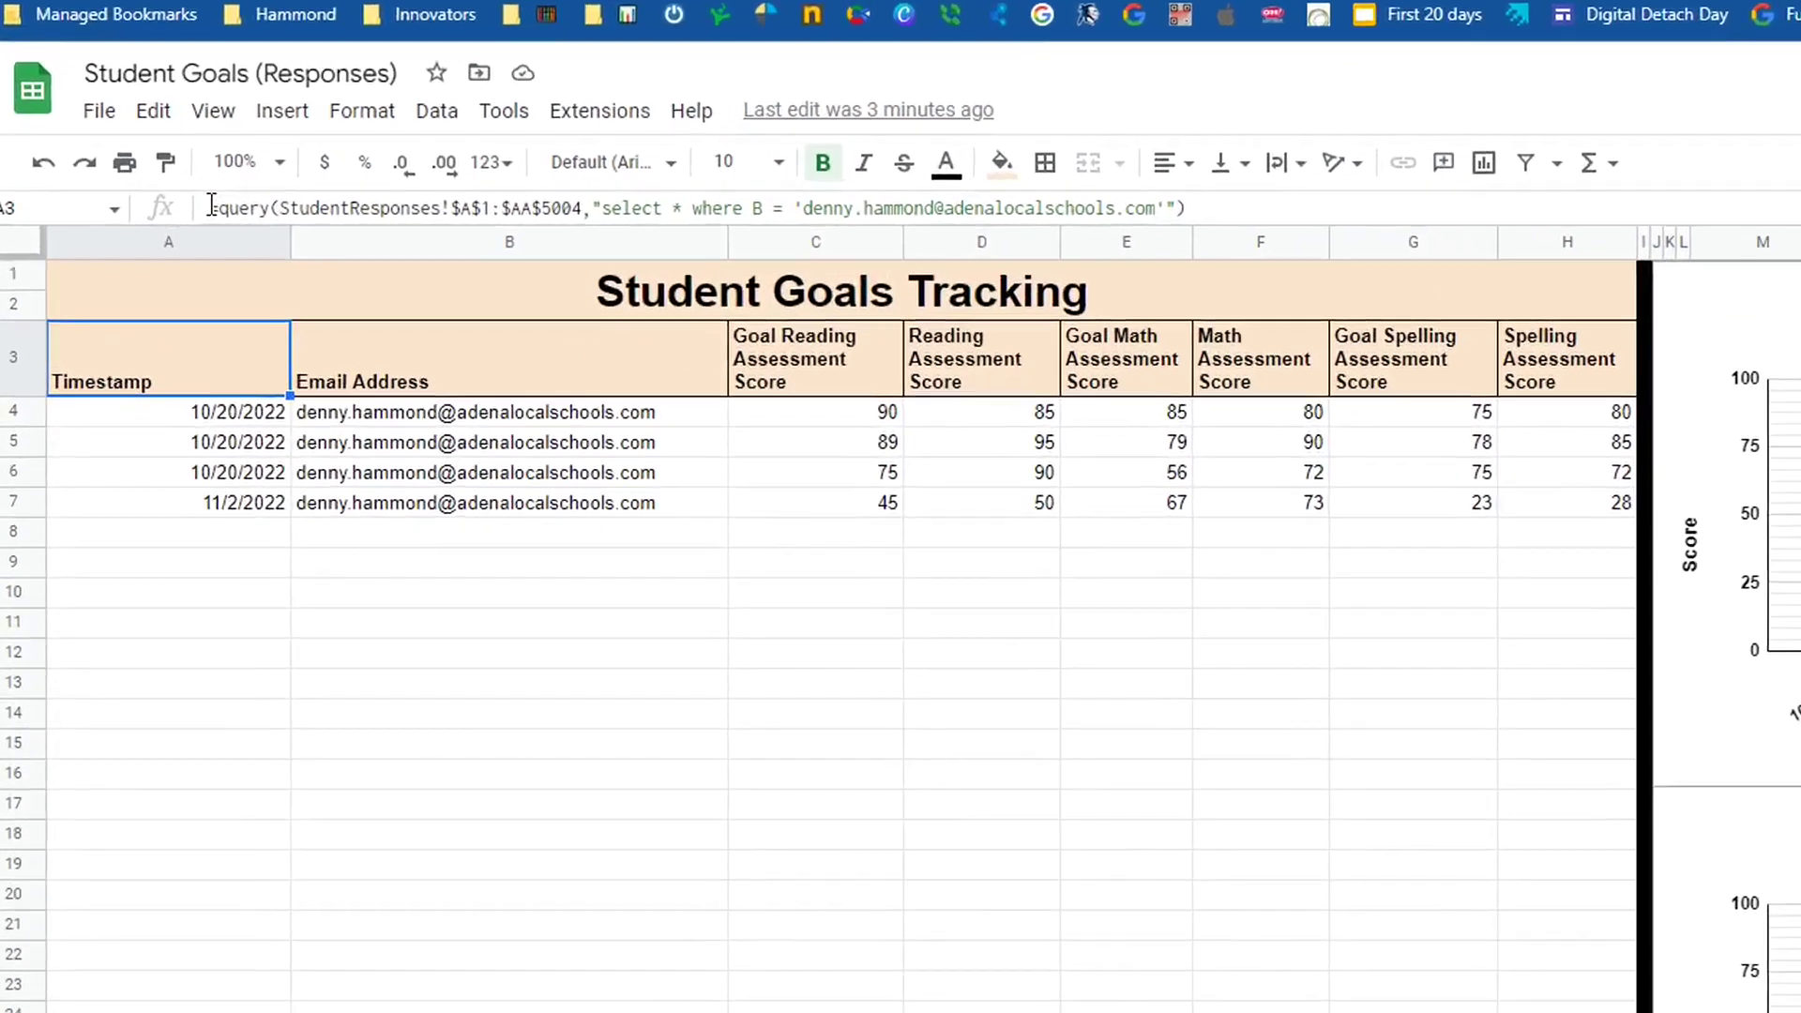
- Highlight the QUERY formula's e-mail filter, then view the second student's A3 query
{"action": "left_click_drag", "start_coordinate": [150, 204], "coordinate": [263, 206]}
{"action": "left_click_drag", "start_coordinate": [491, 215], "coordinate": [1491, 223]}
{"action": "left_click", "coordinate": [1039, 214]}
{"action": "left_click_drag", "start_coordinate": [1491, 225], "coordinate": [1506, 225]}
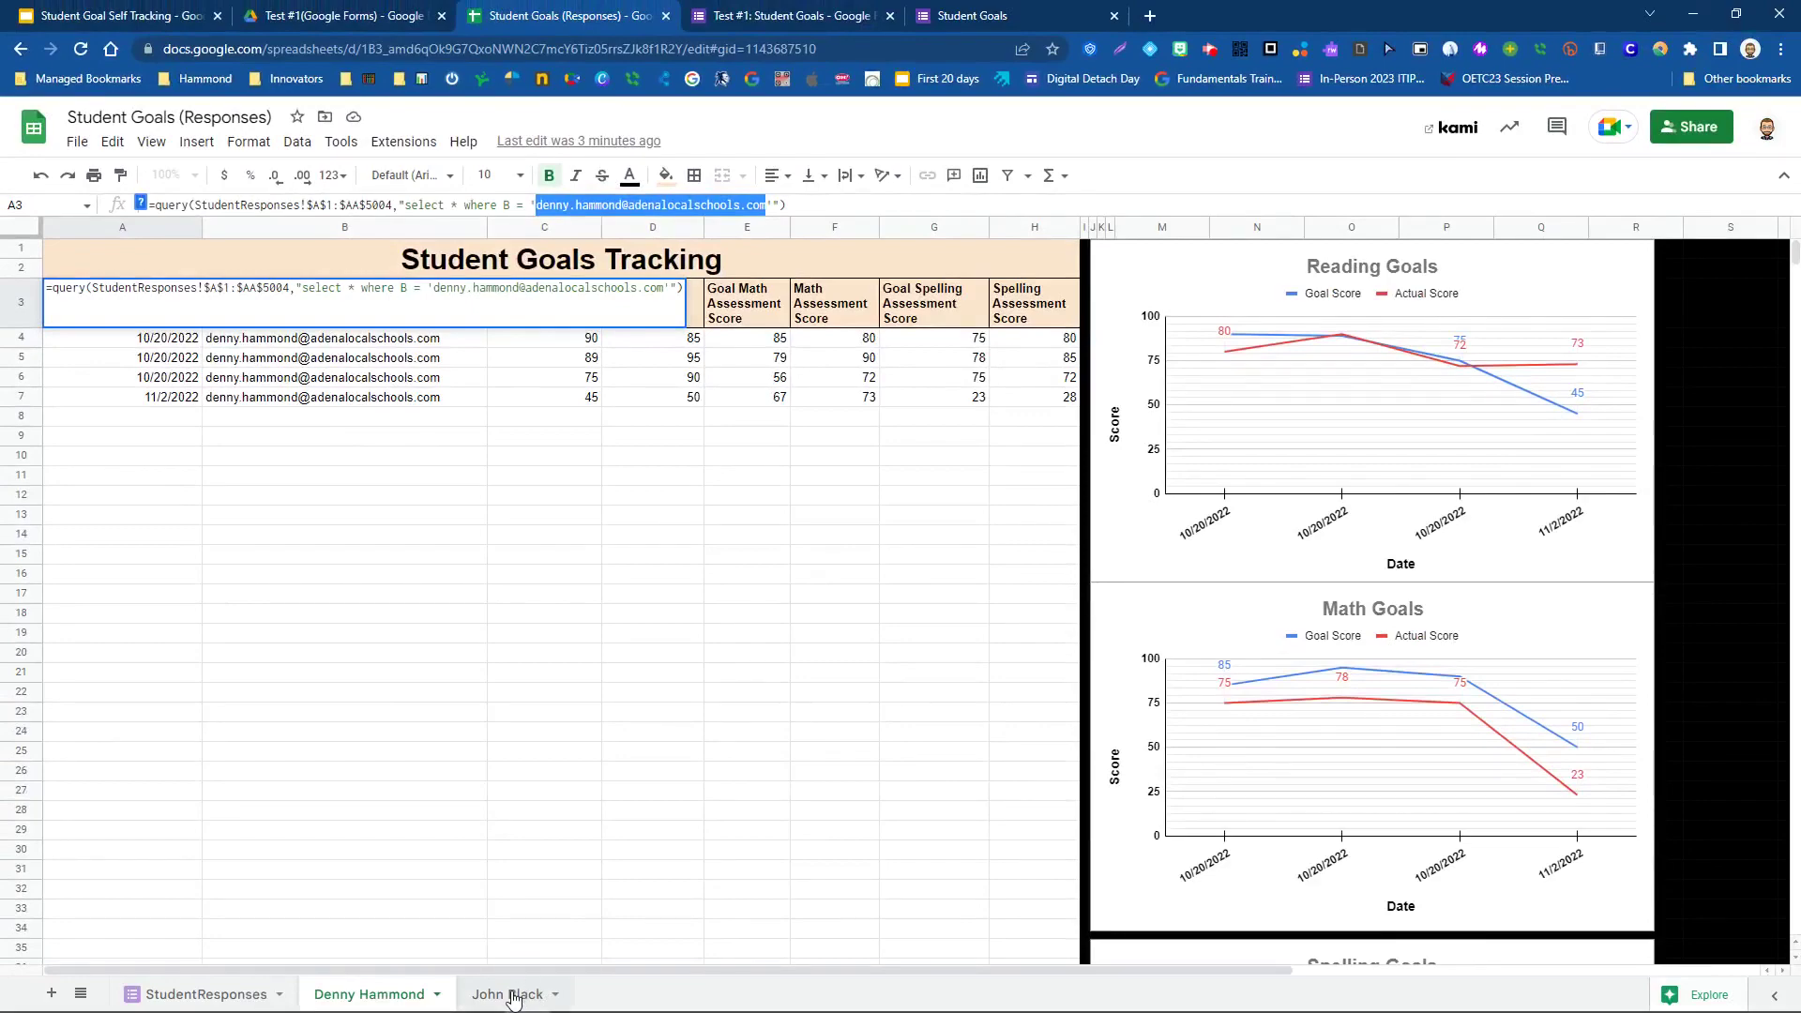
{"action": "left_click", "coordinate": [512, 995]}
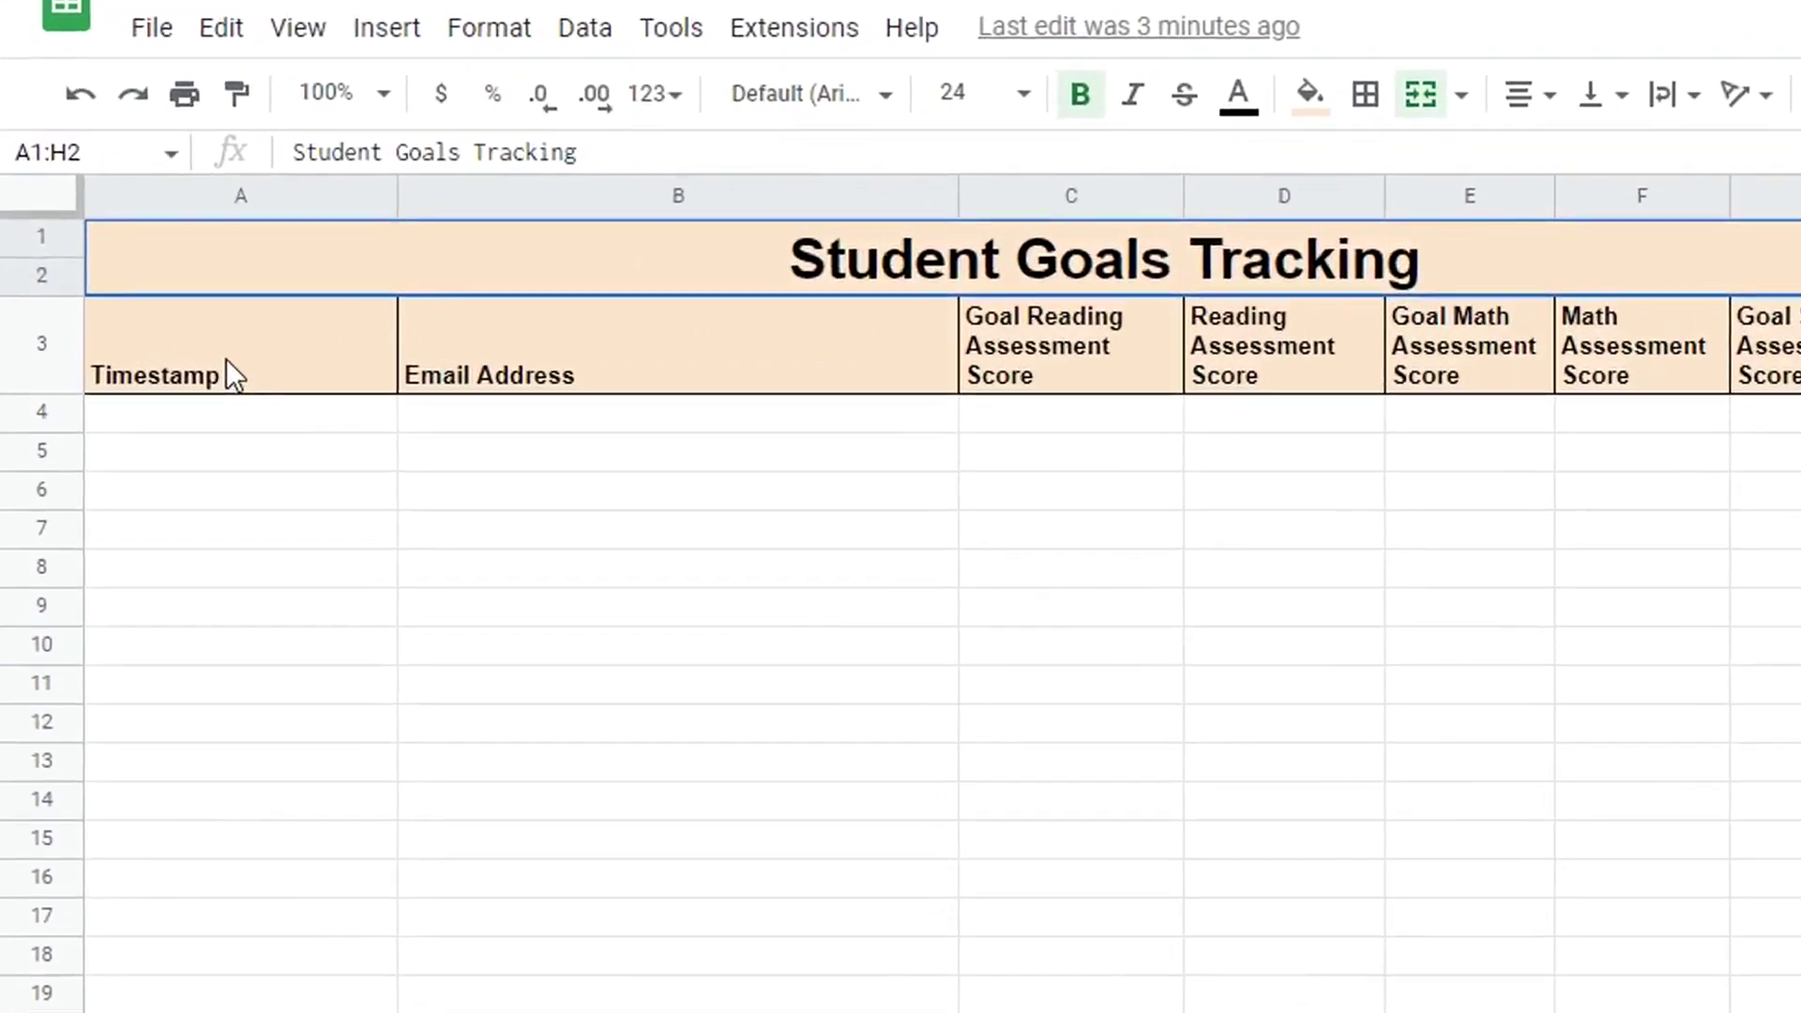
{"action": "left_click", "coordinate": [228, 362]}
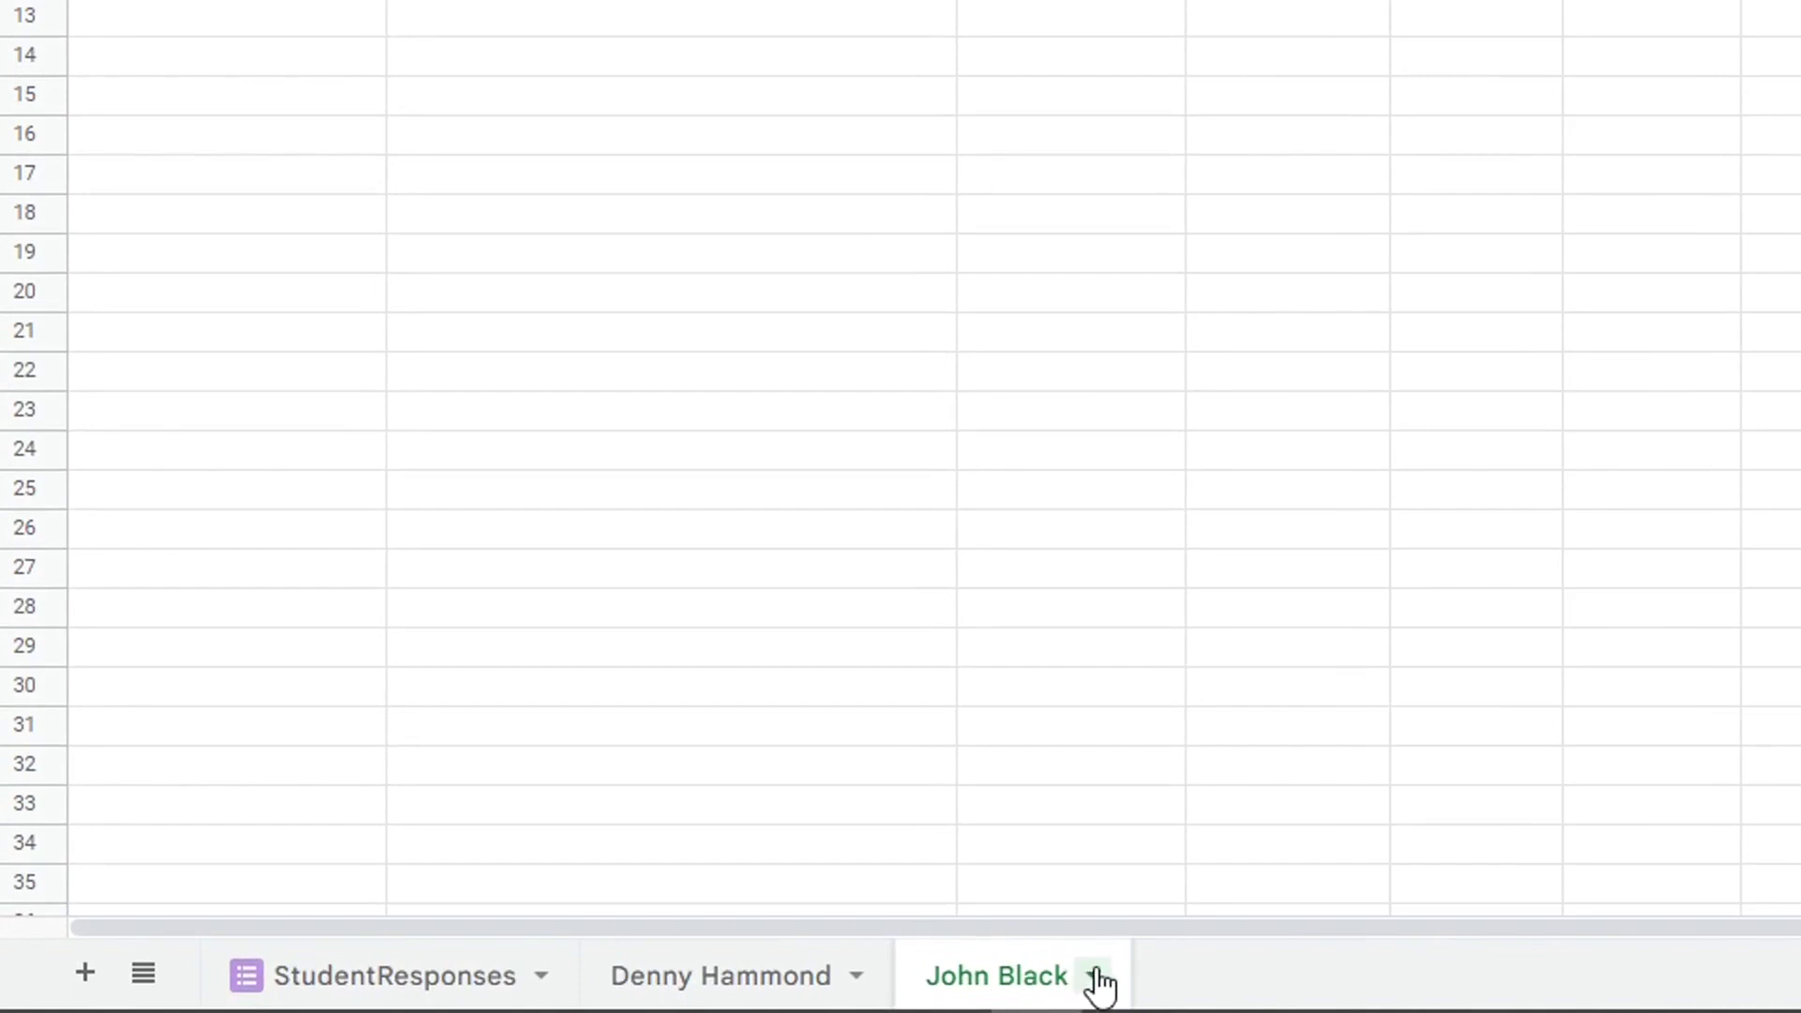
- Duplicate the second student's sheet and rename the copy with the new student's name
{"action": "left_click", "coordinate": [1095, 980]}
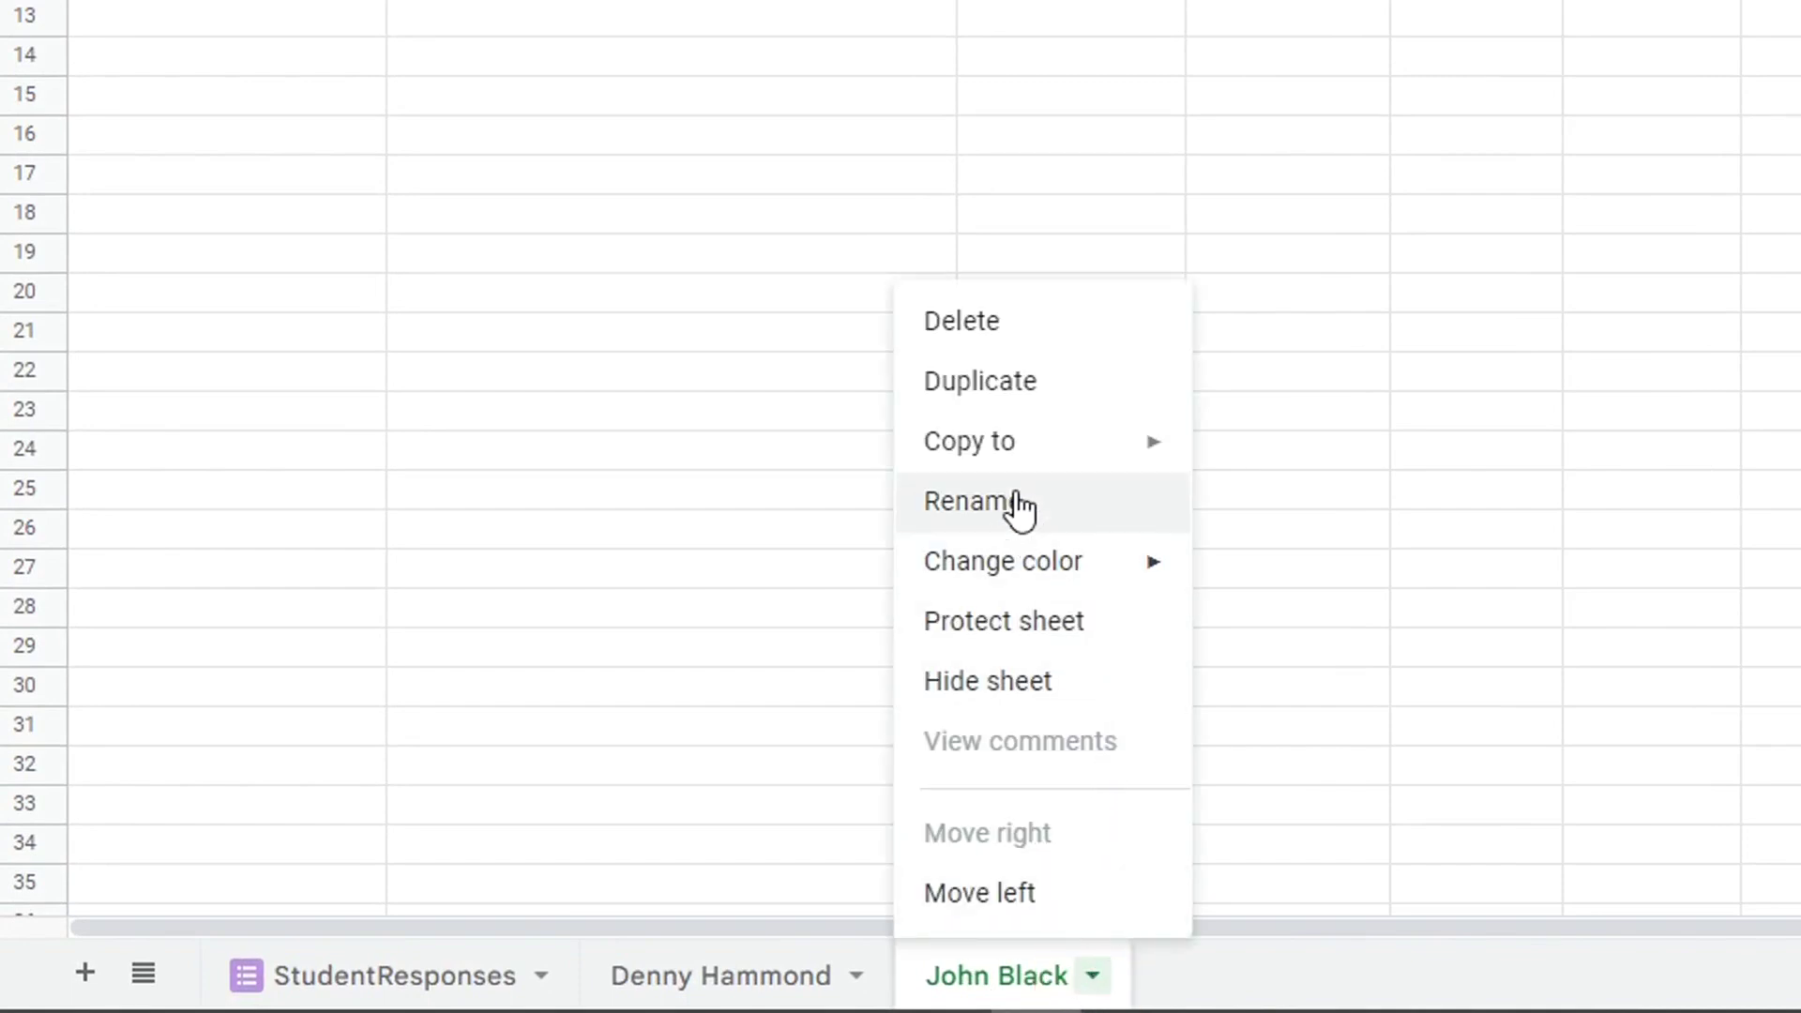
{"action": "left_click", "coordinate": [1001, 385]}
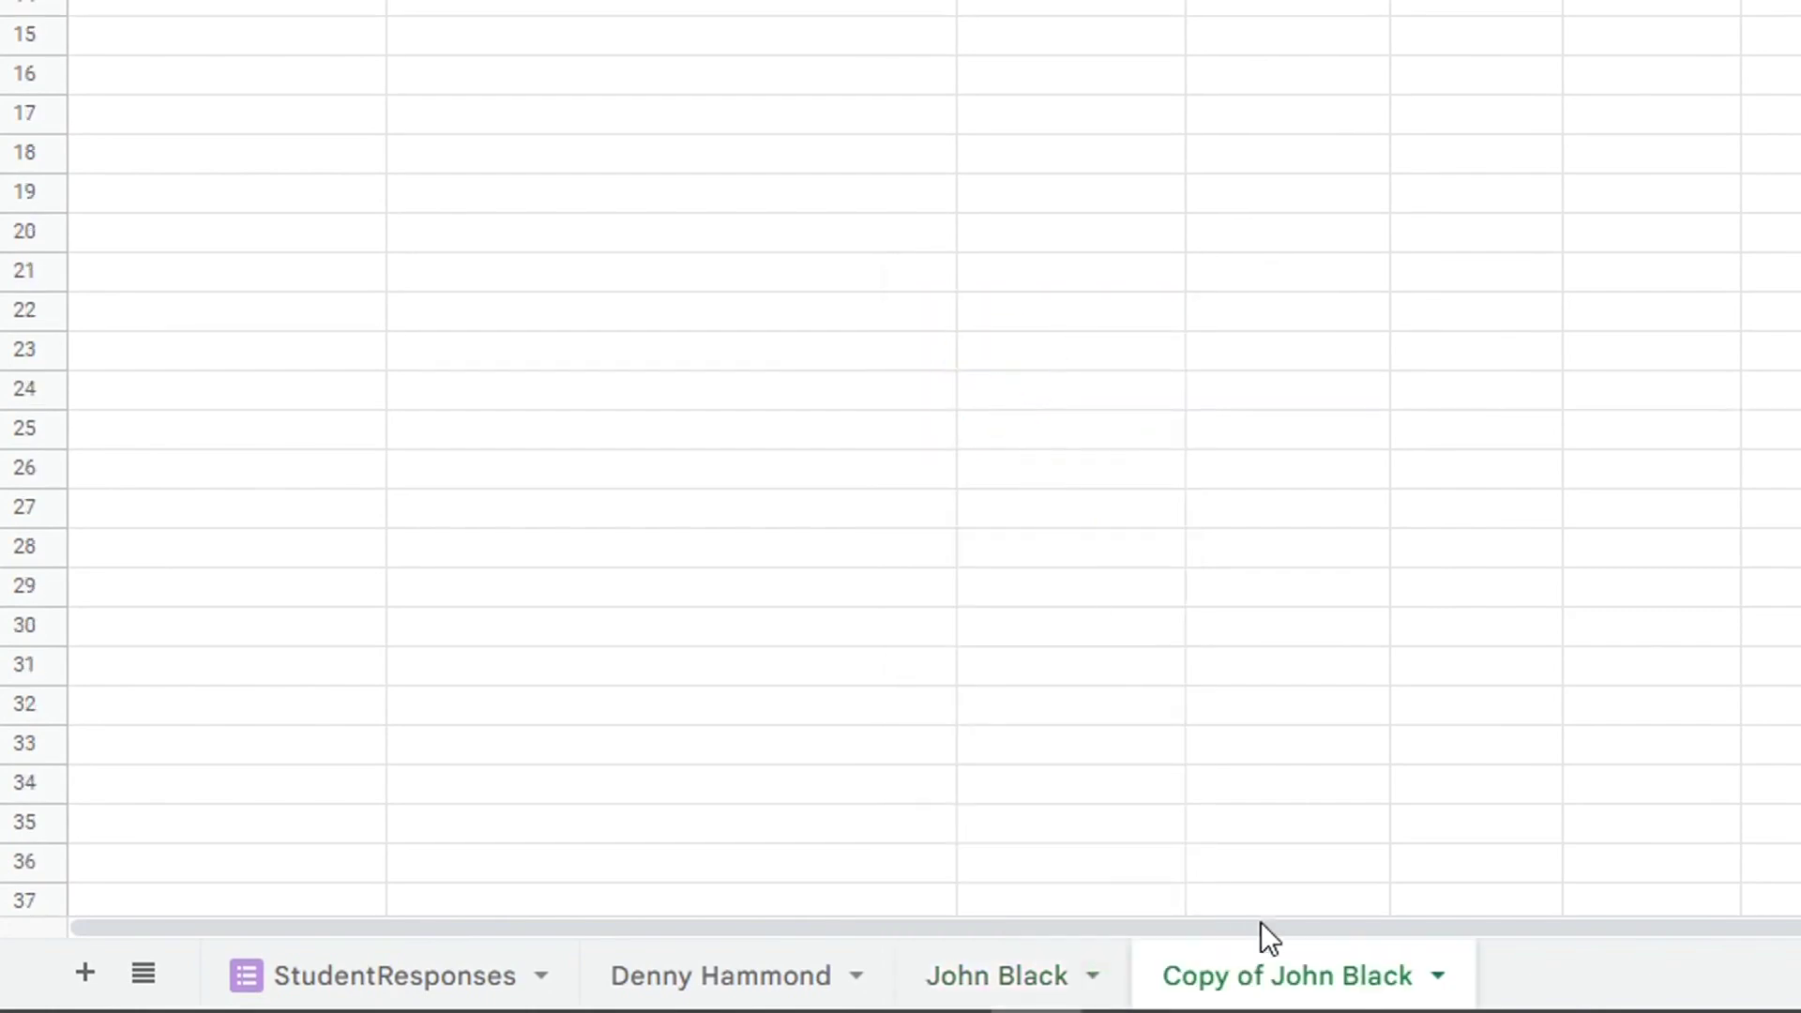
{"action": "double_click", "coordinate": [1296, 972]}
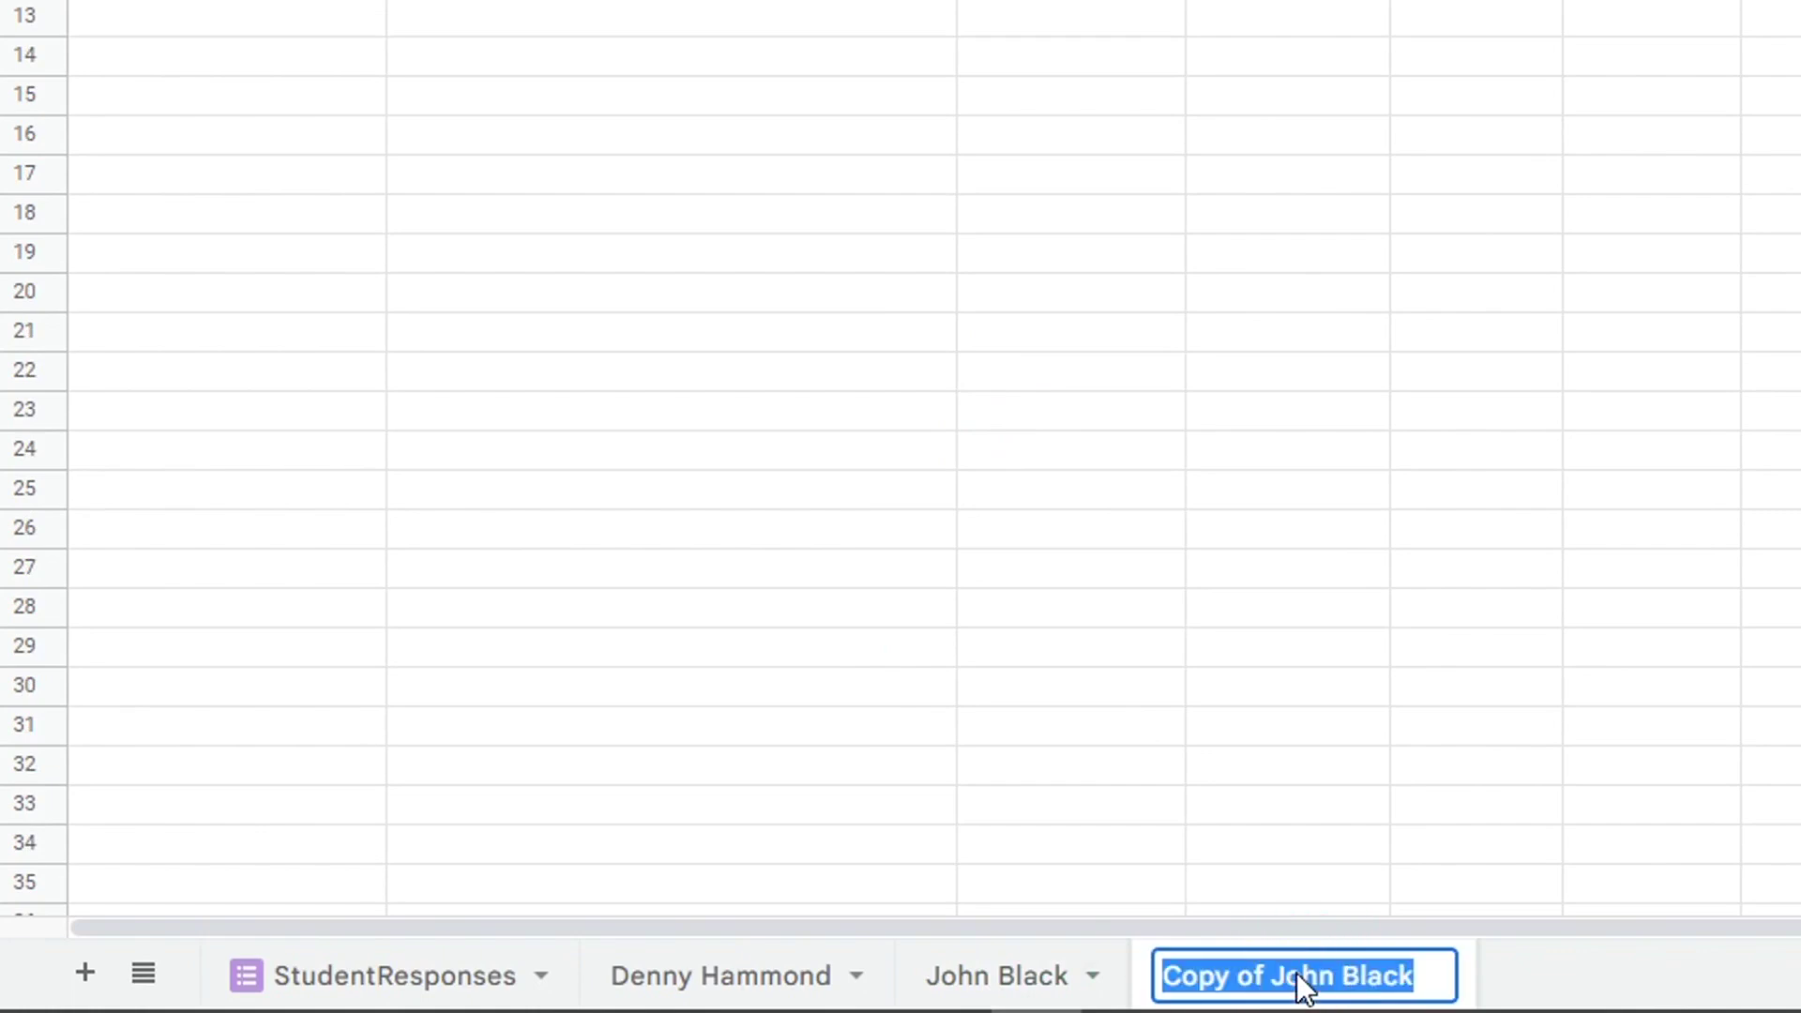
{"action": "left_click", "coordinate": [1628, 970]}
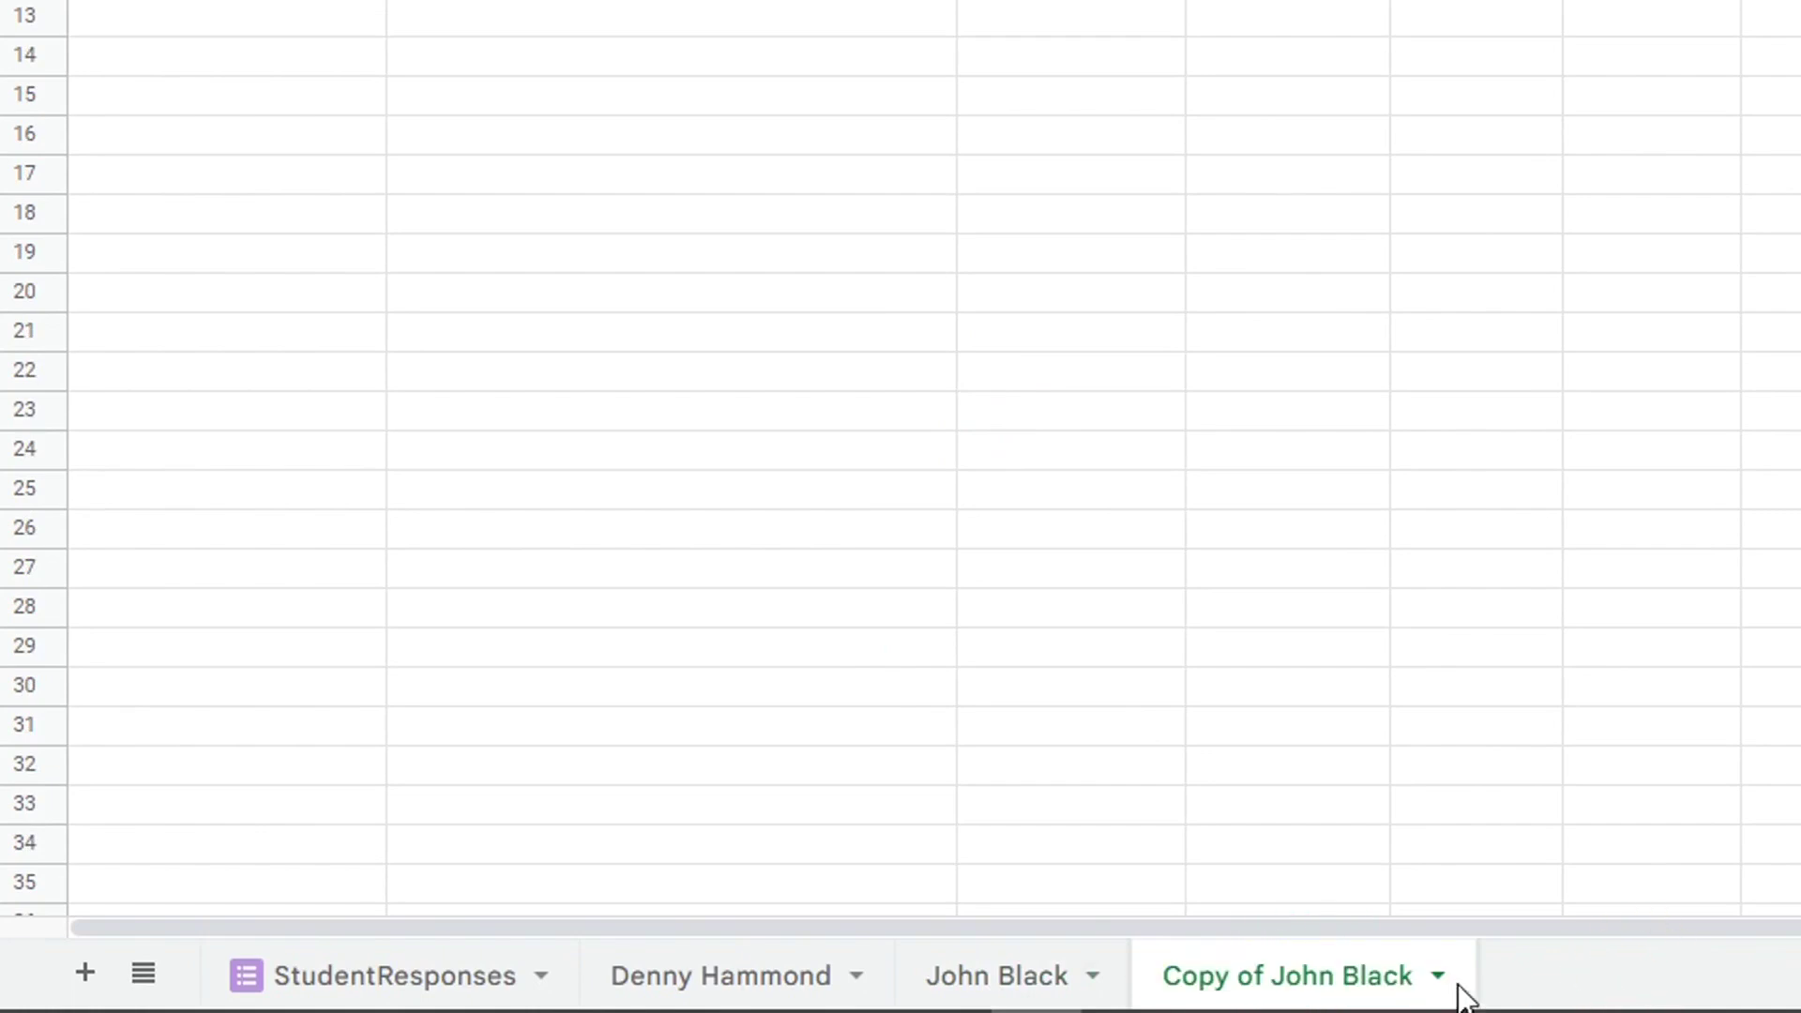
{"action": "left_click", "coordinate": [1438, 976]}
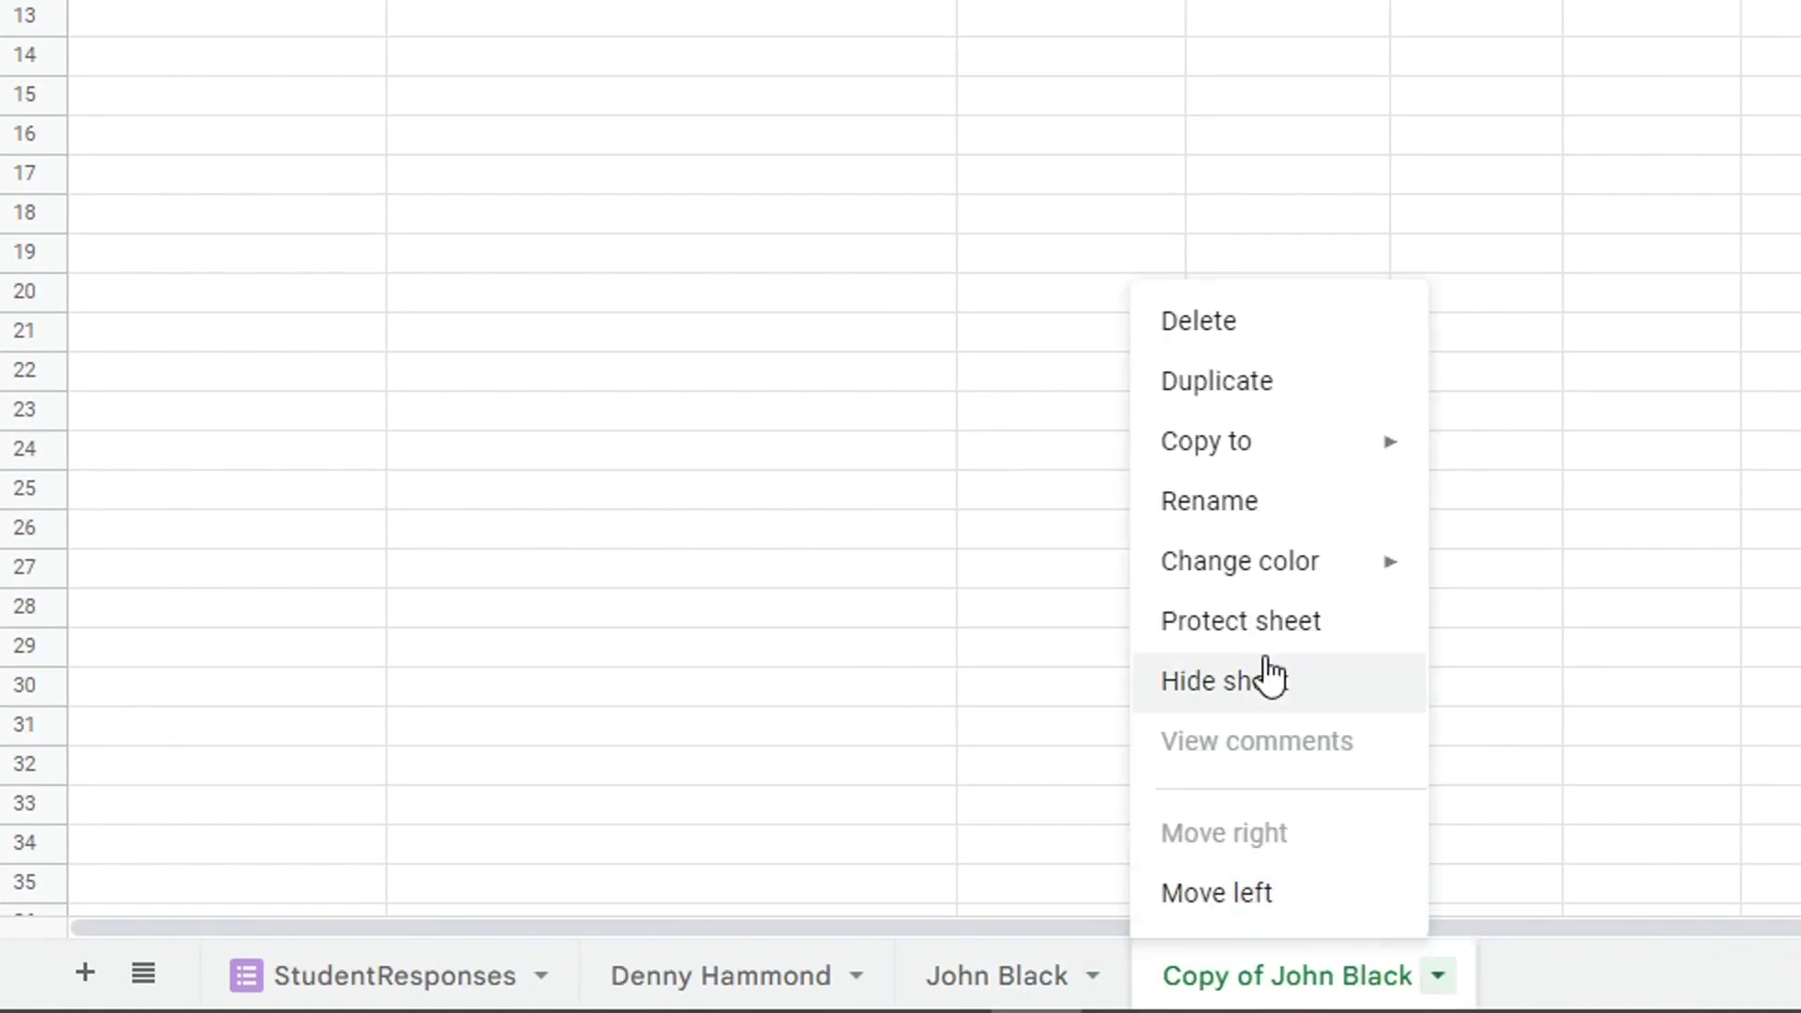
{"action": "left_click", "coordinate": [1215, 505]}
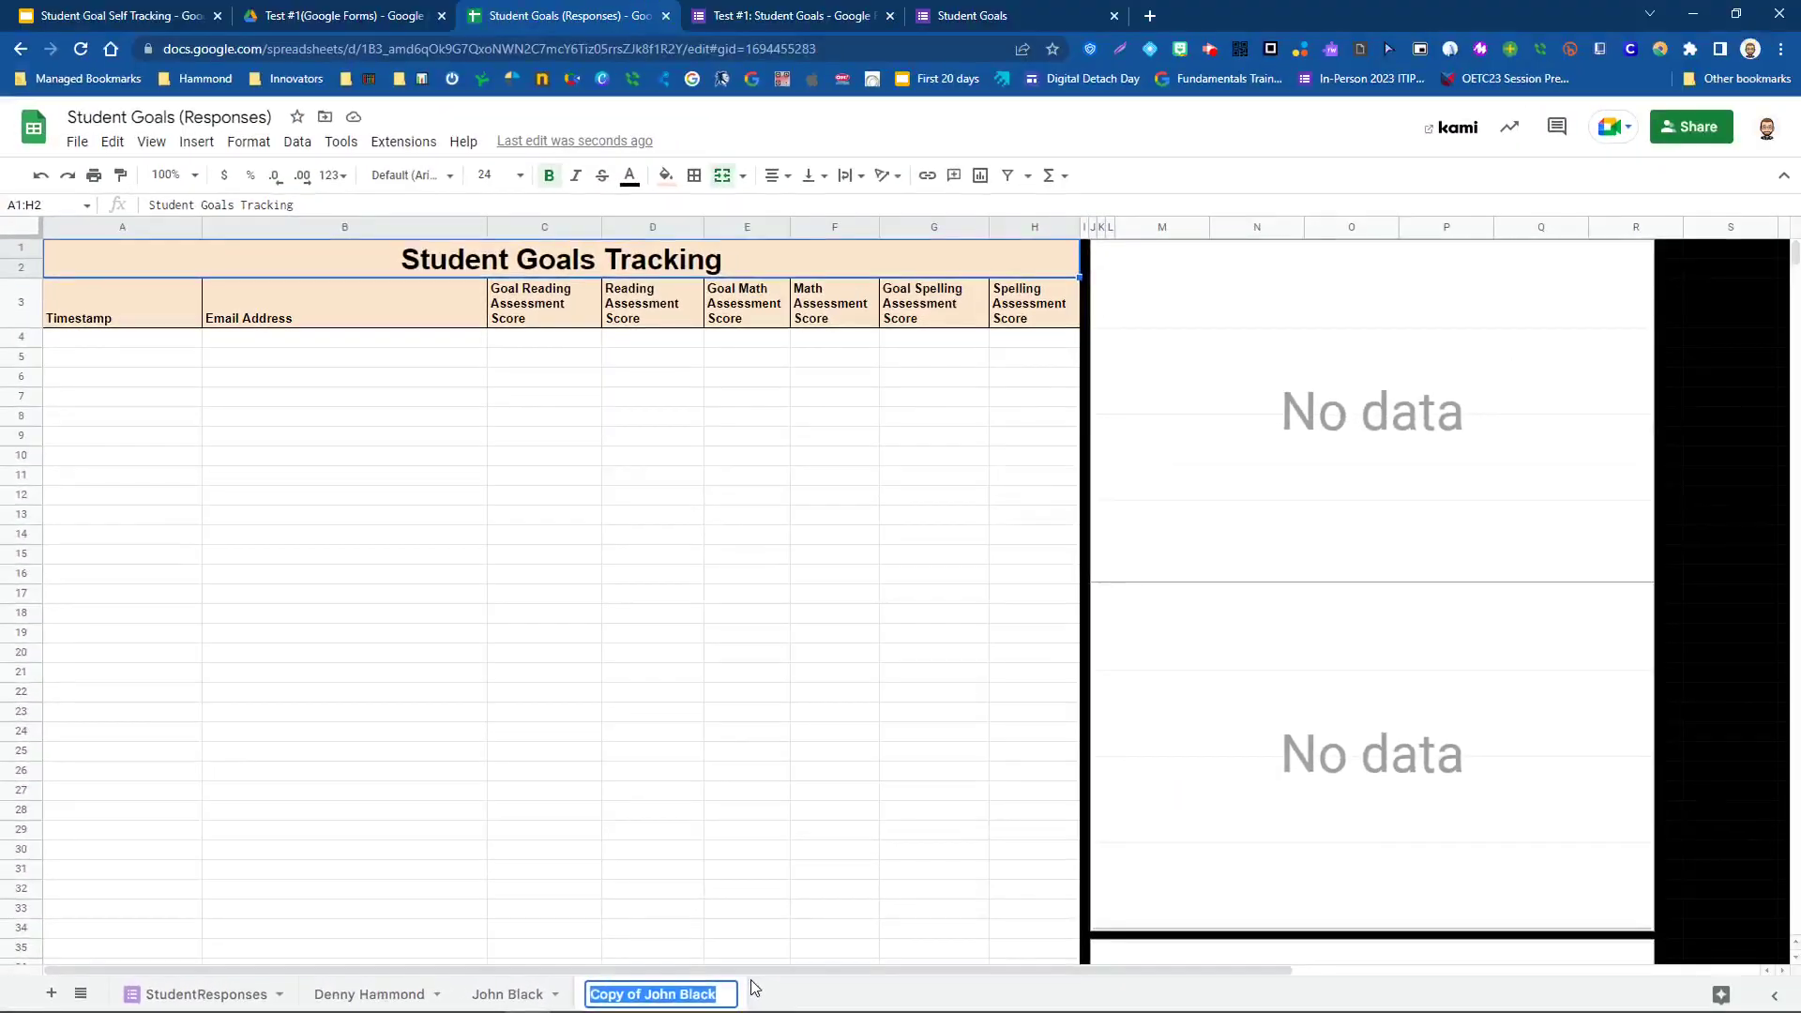
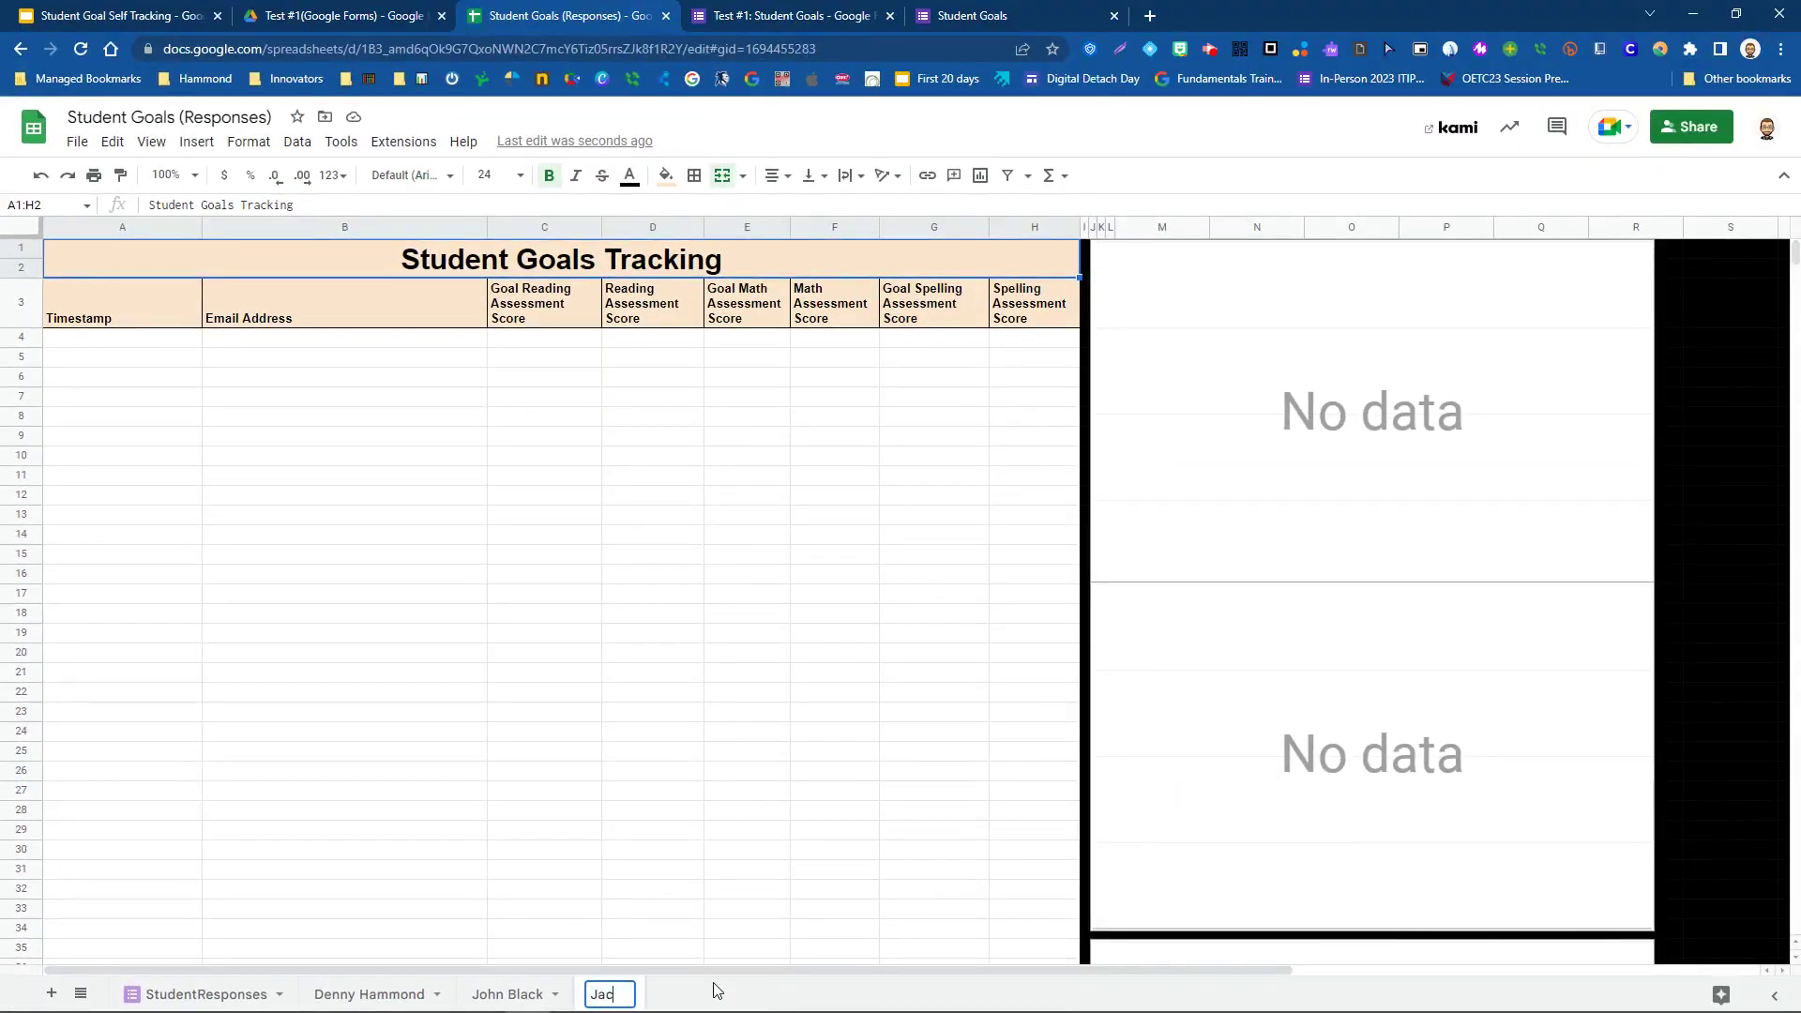
{"action": "key", "text": "Return"}
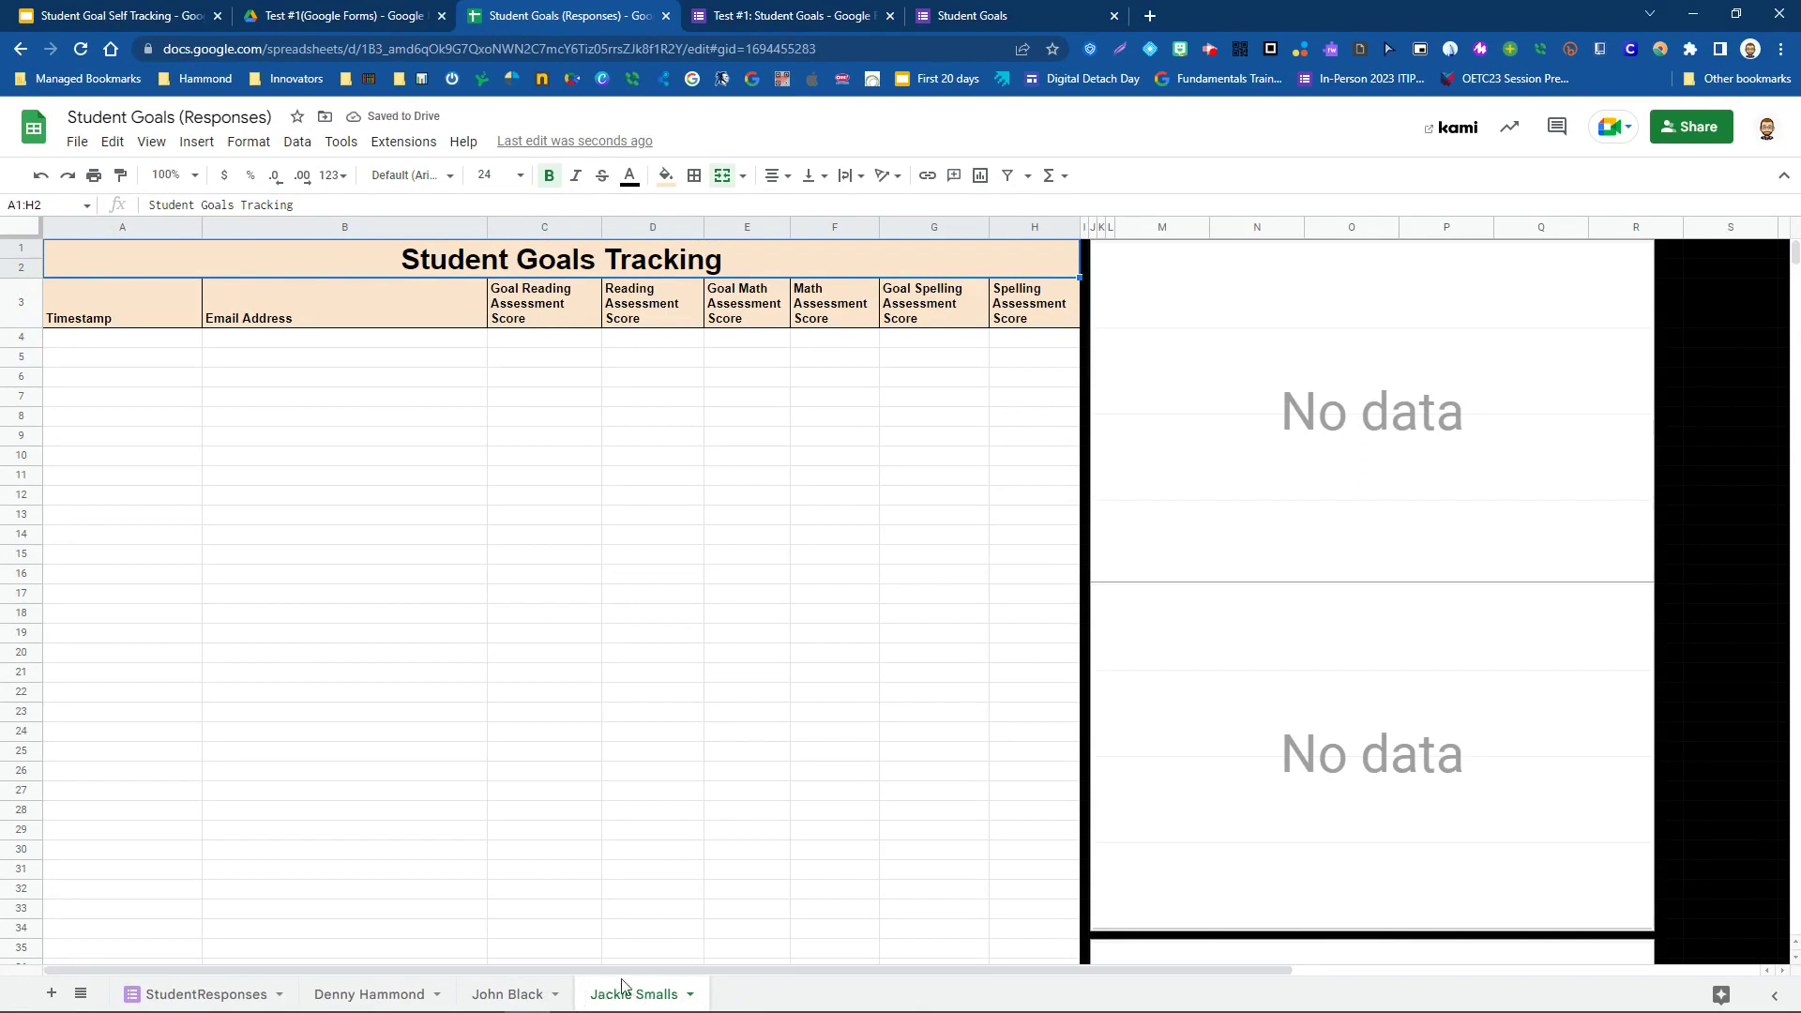
- Replace the student e-mail in the copy's A3 QUERY formula, then return to the first student's tab
{"action": "left_click", "coordinate": [132, 316]}
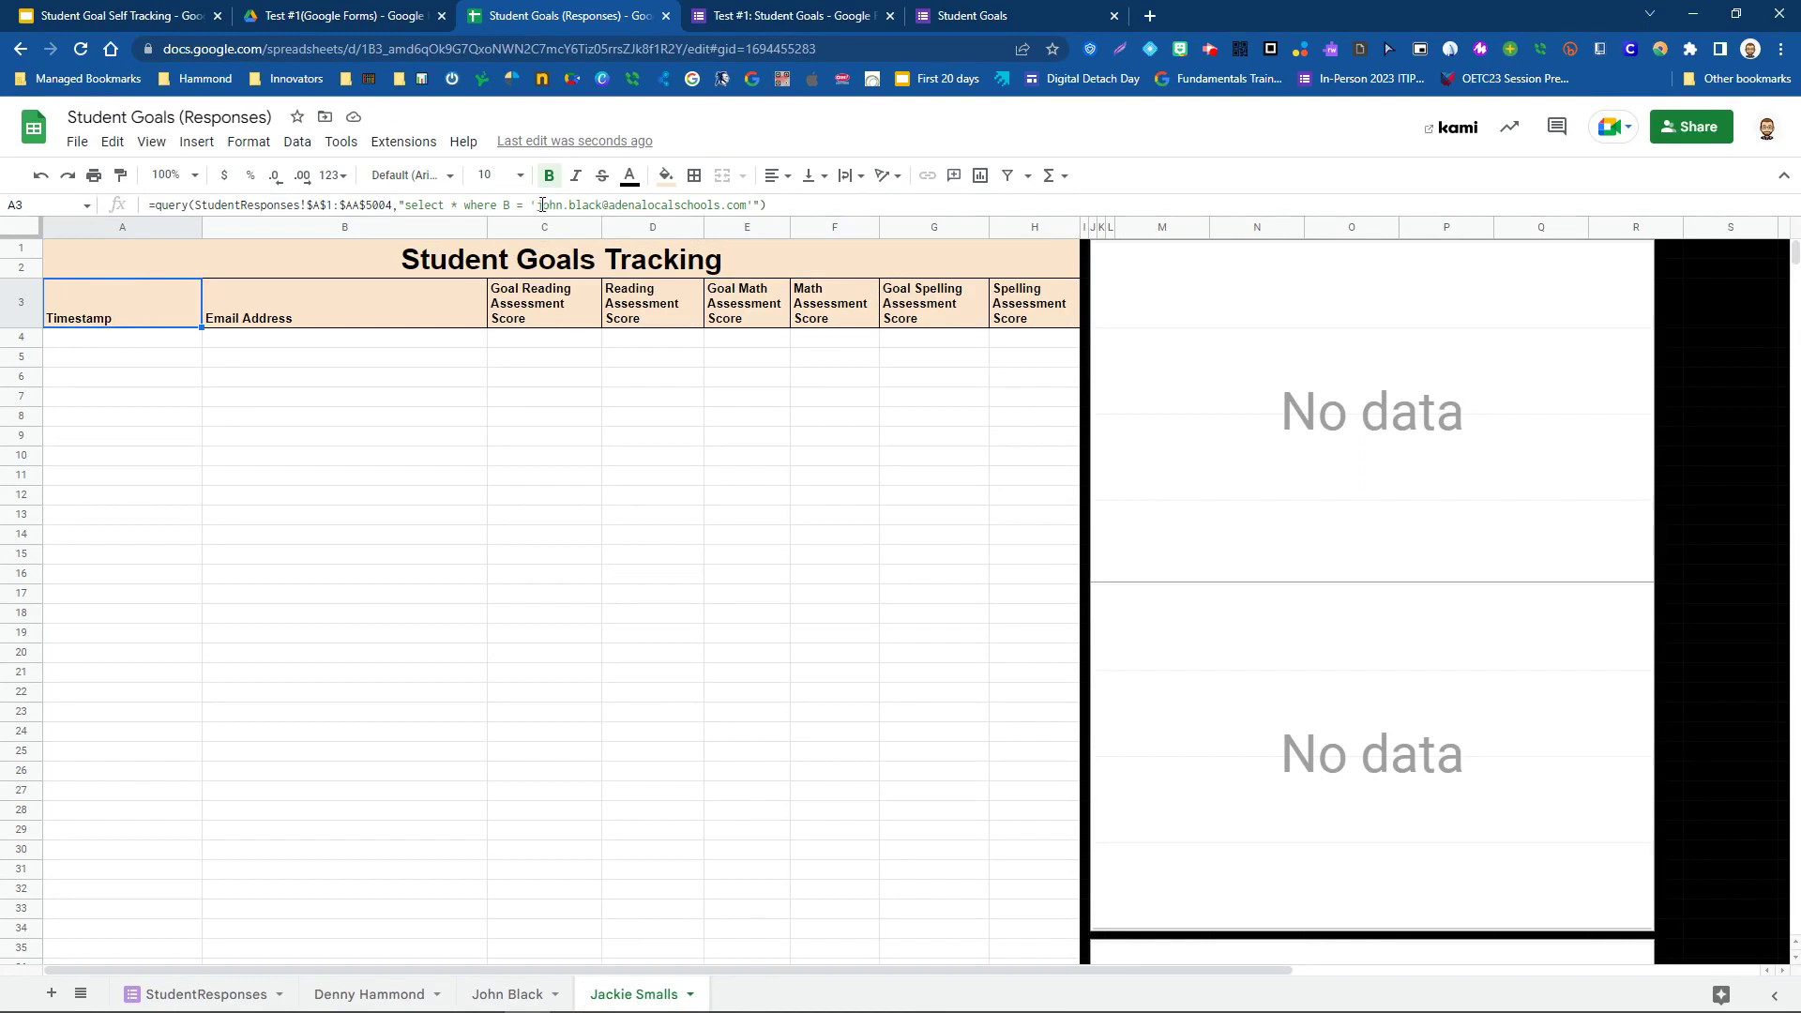
{"action": "left_click_drag", "start_coordinate": [538, 204], "coordinate": [746, 204]}
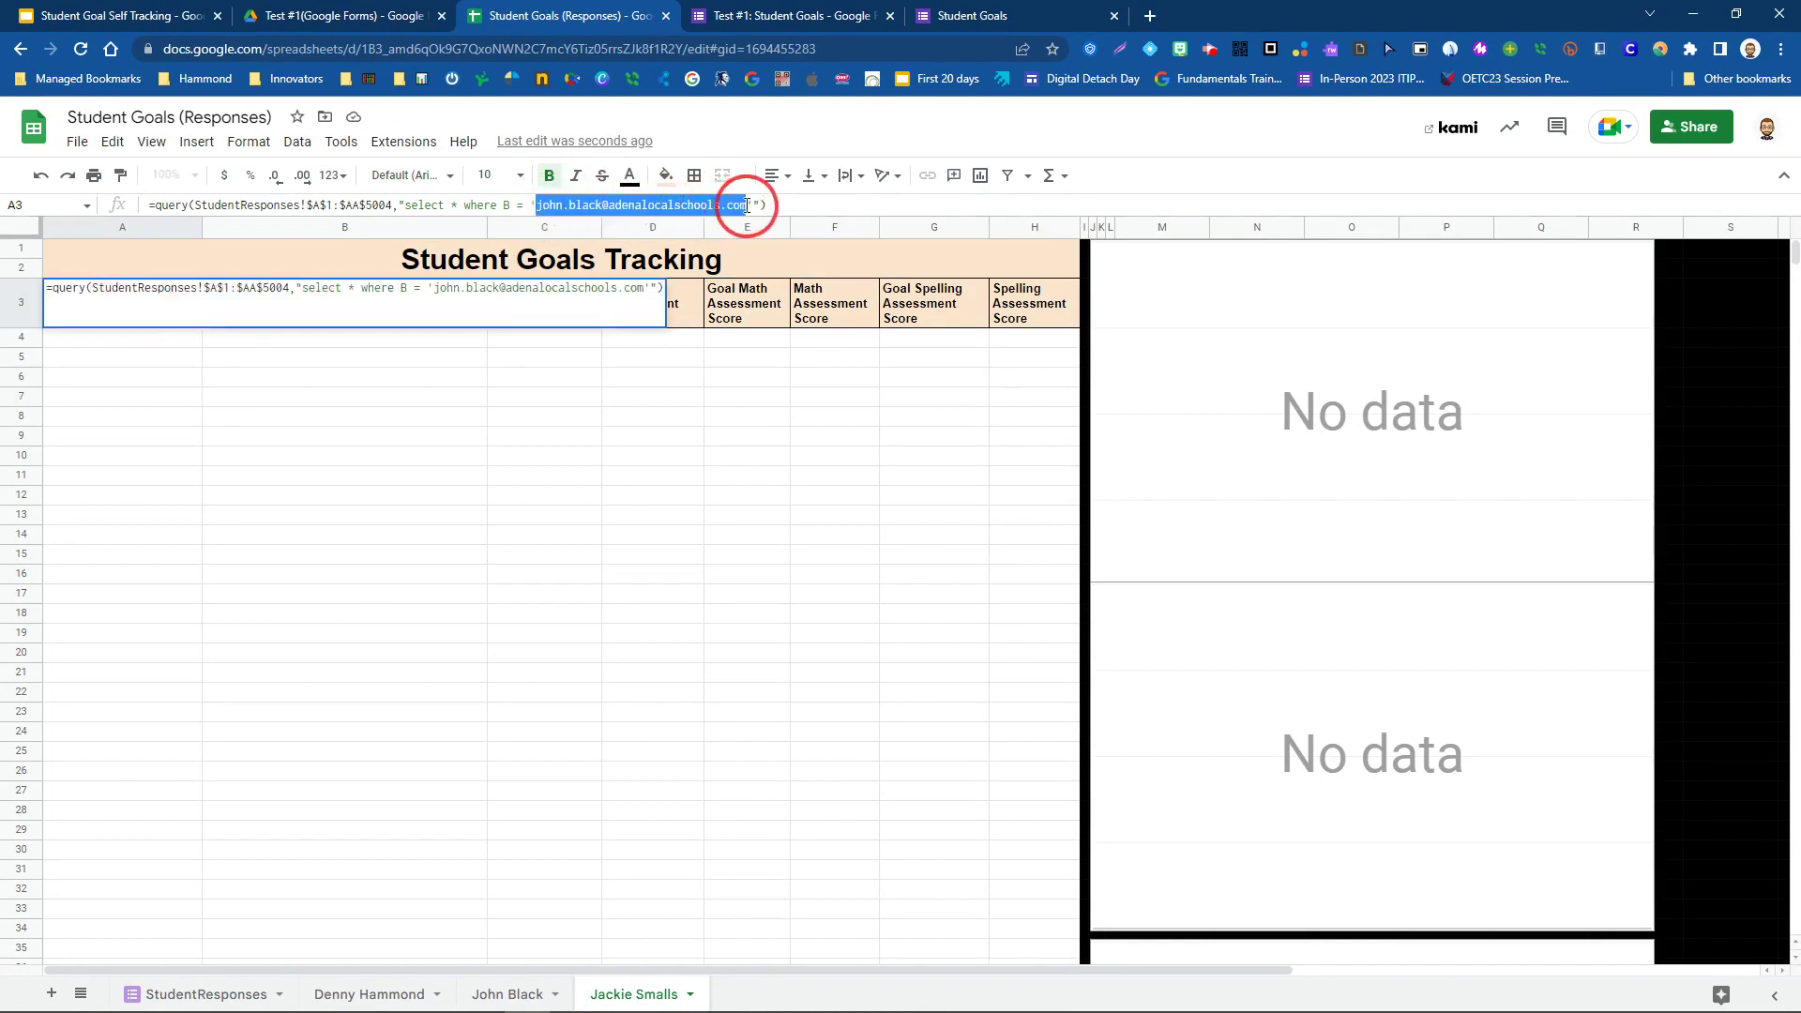
{"action": "left_click", "coordinate": [668, 476]}
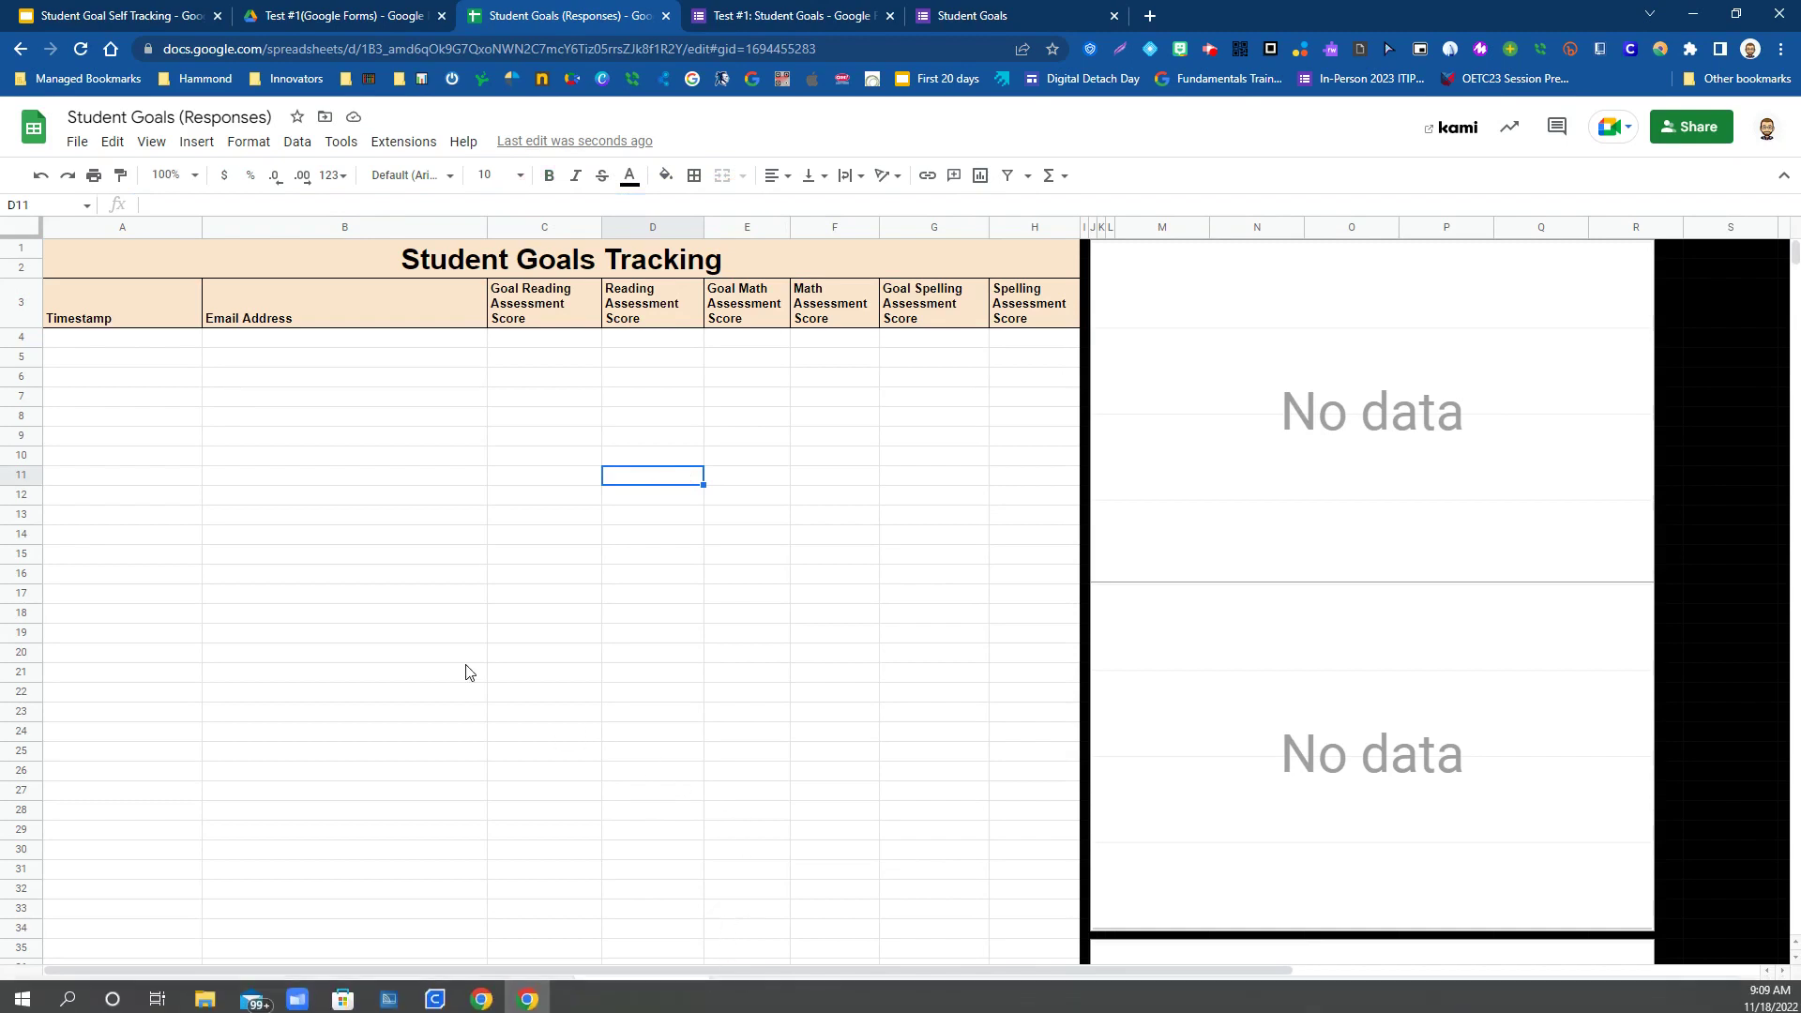
{"action": "left_click", "coordinate": [367, 993]}
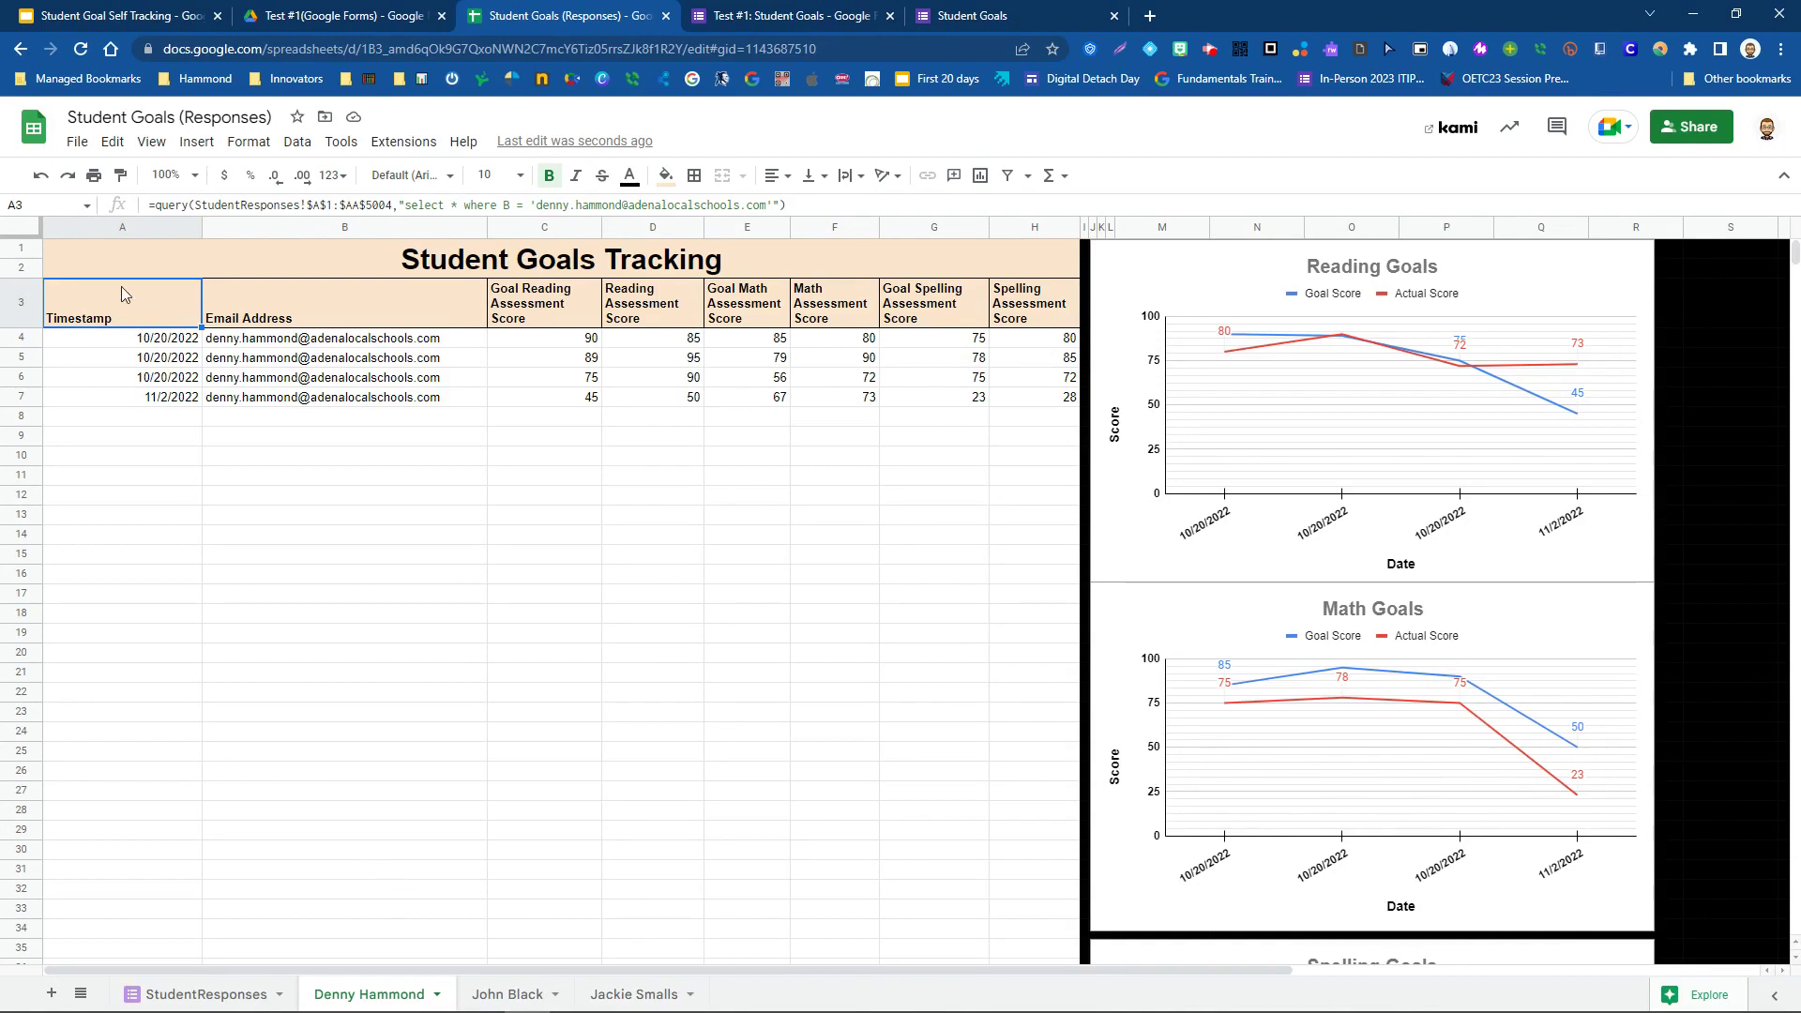
- Open the Publish to the web settings from File > Share
{"action": "left_click", "coordinate": [79, 144]}
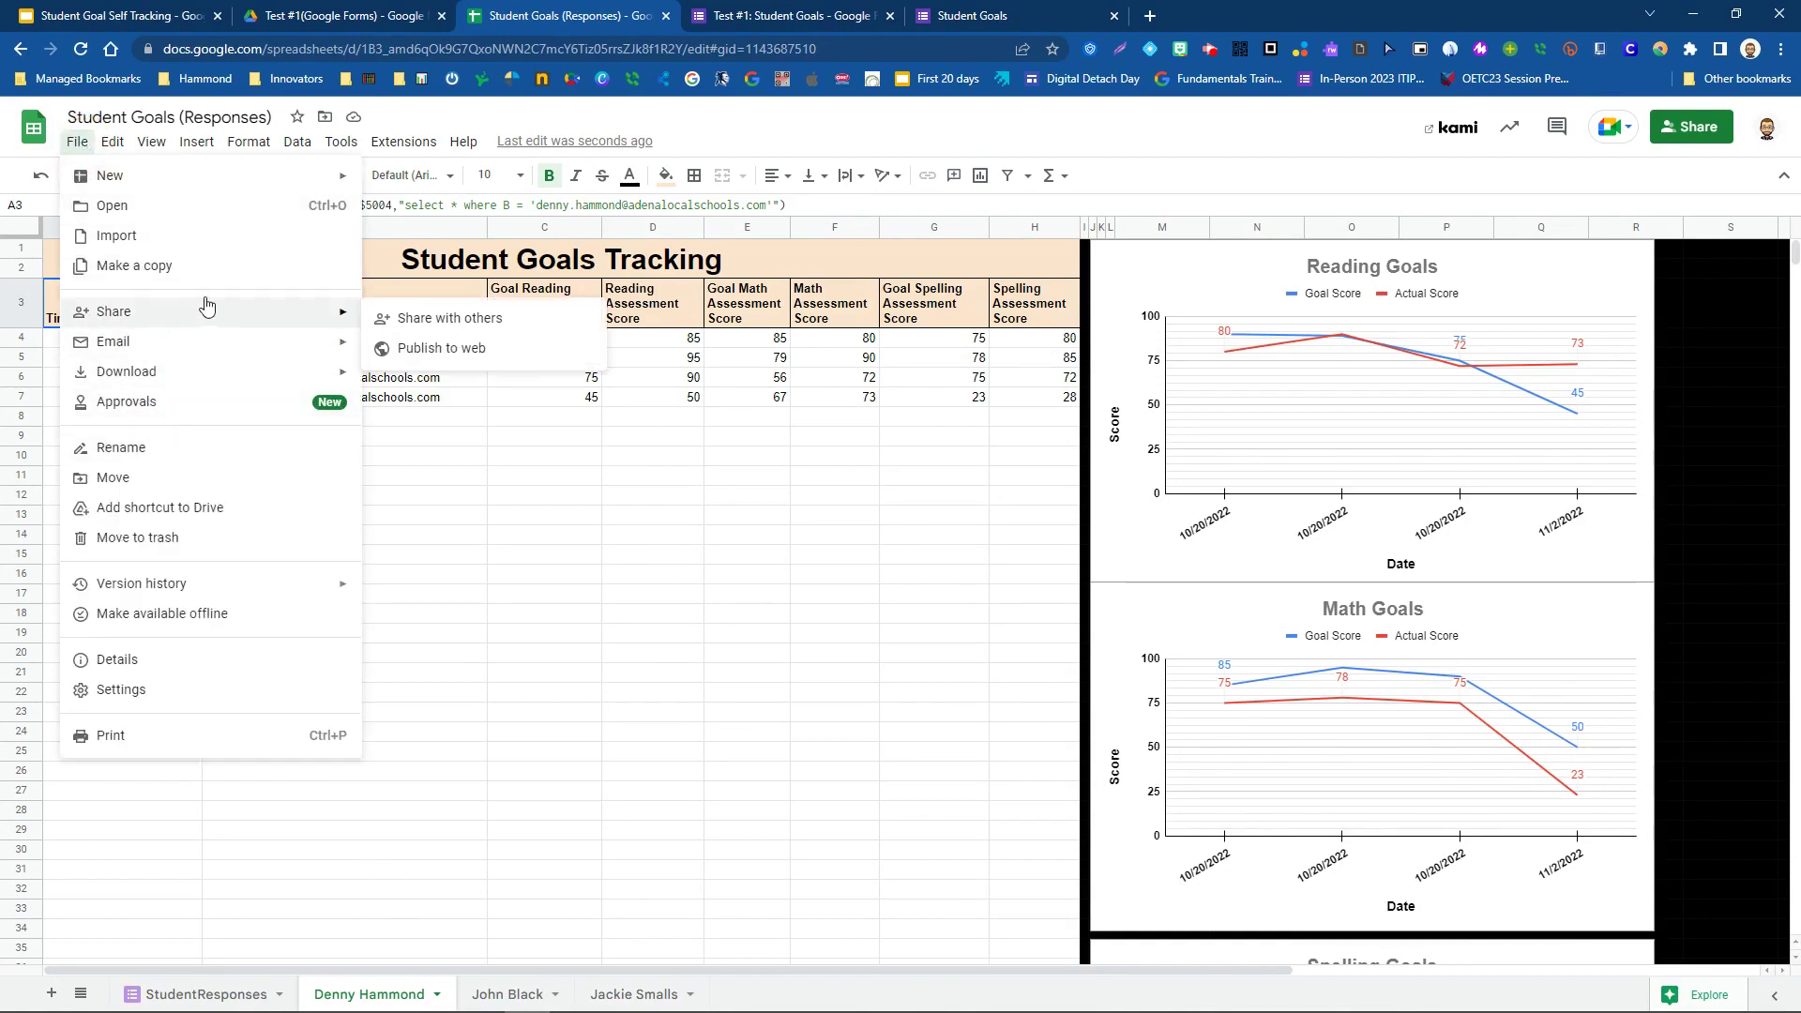
{"action": "mouse_move", "coordinate": [262, 311]}
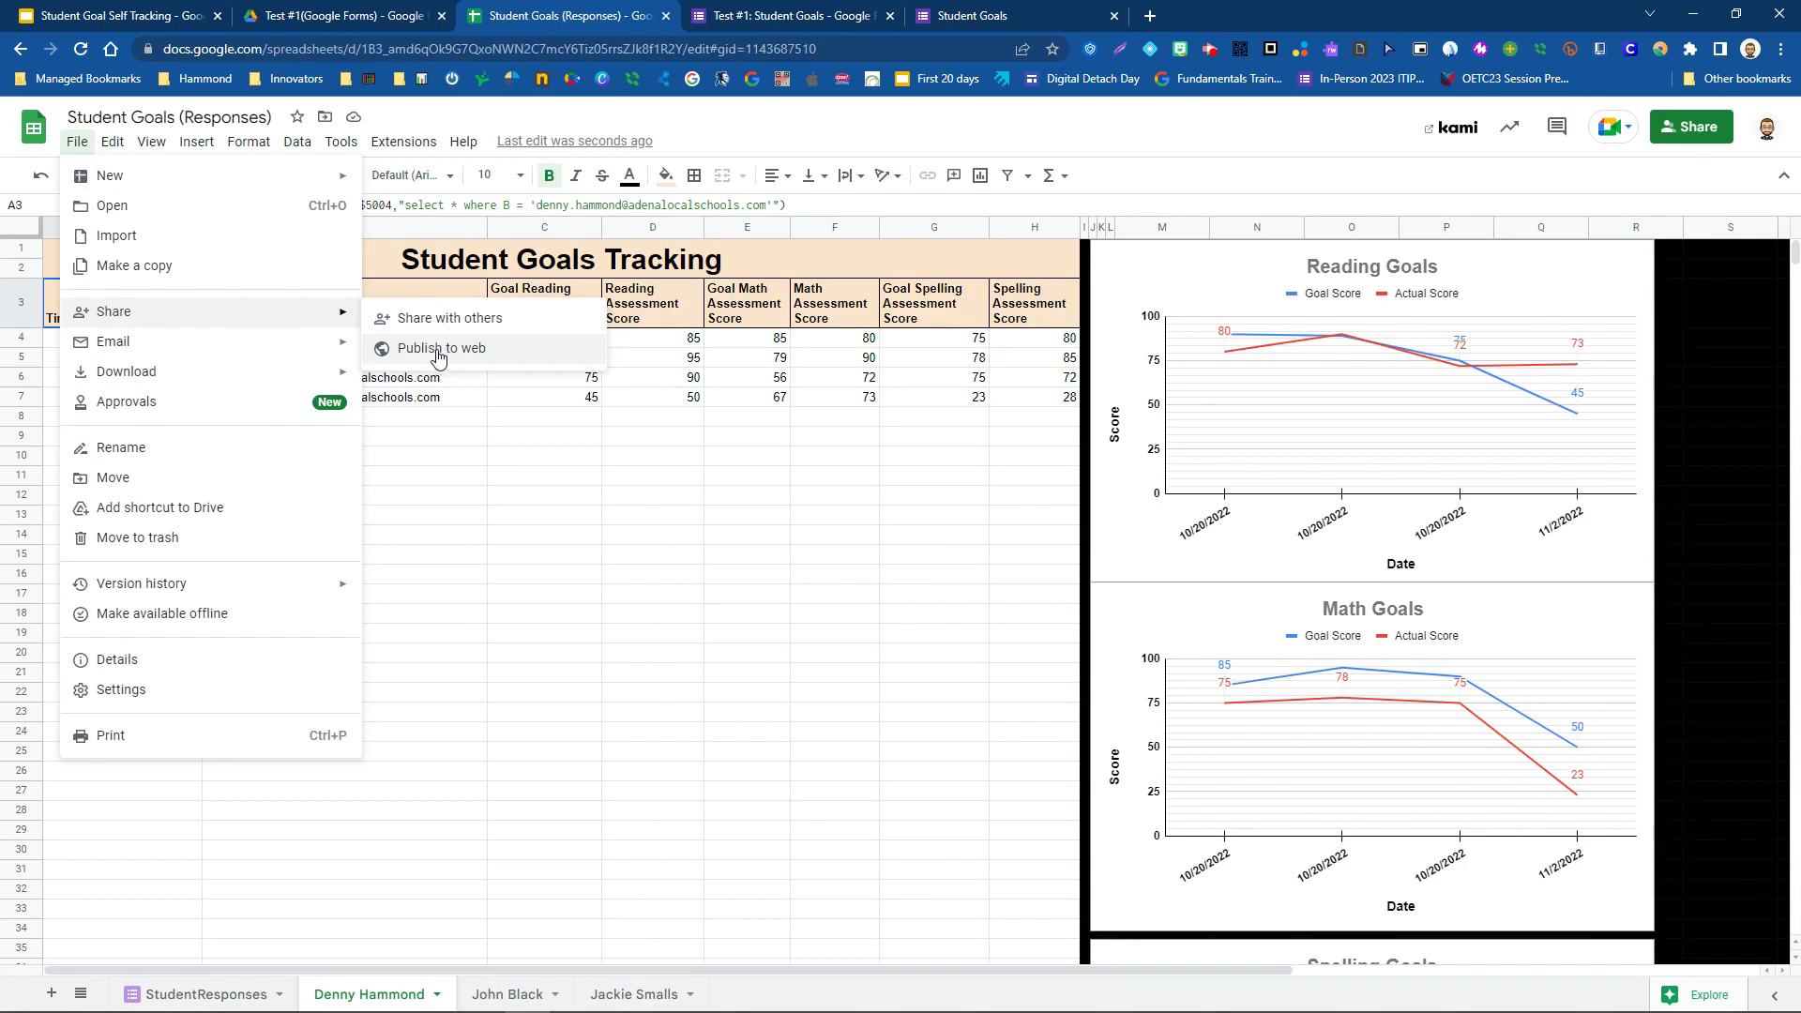
{"action": "left_click", "coordinate": [438, 350]}
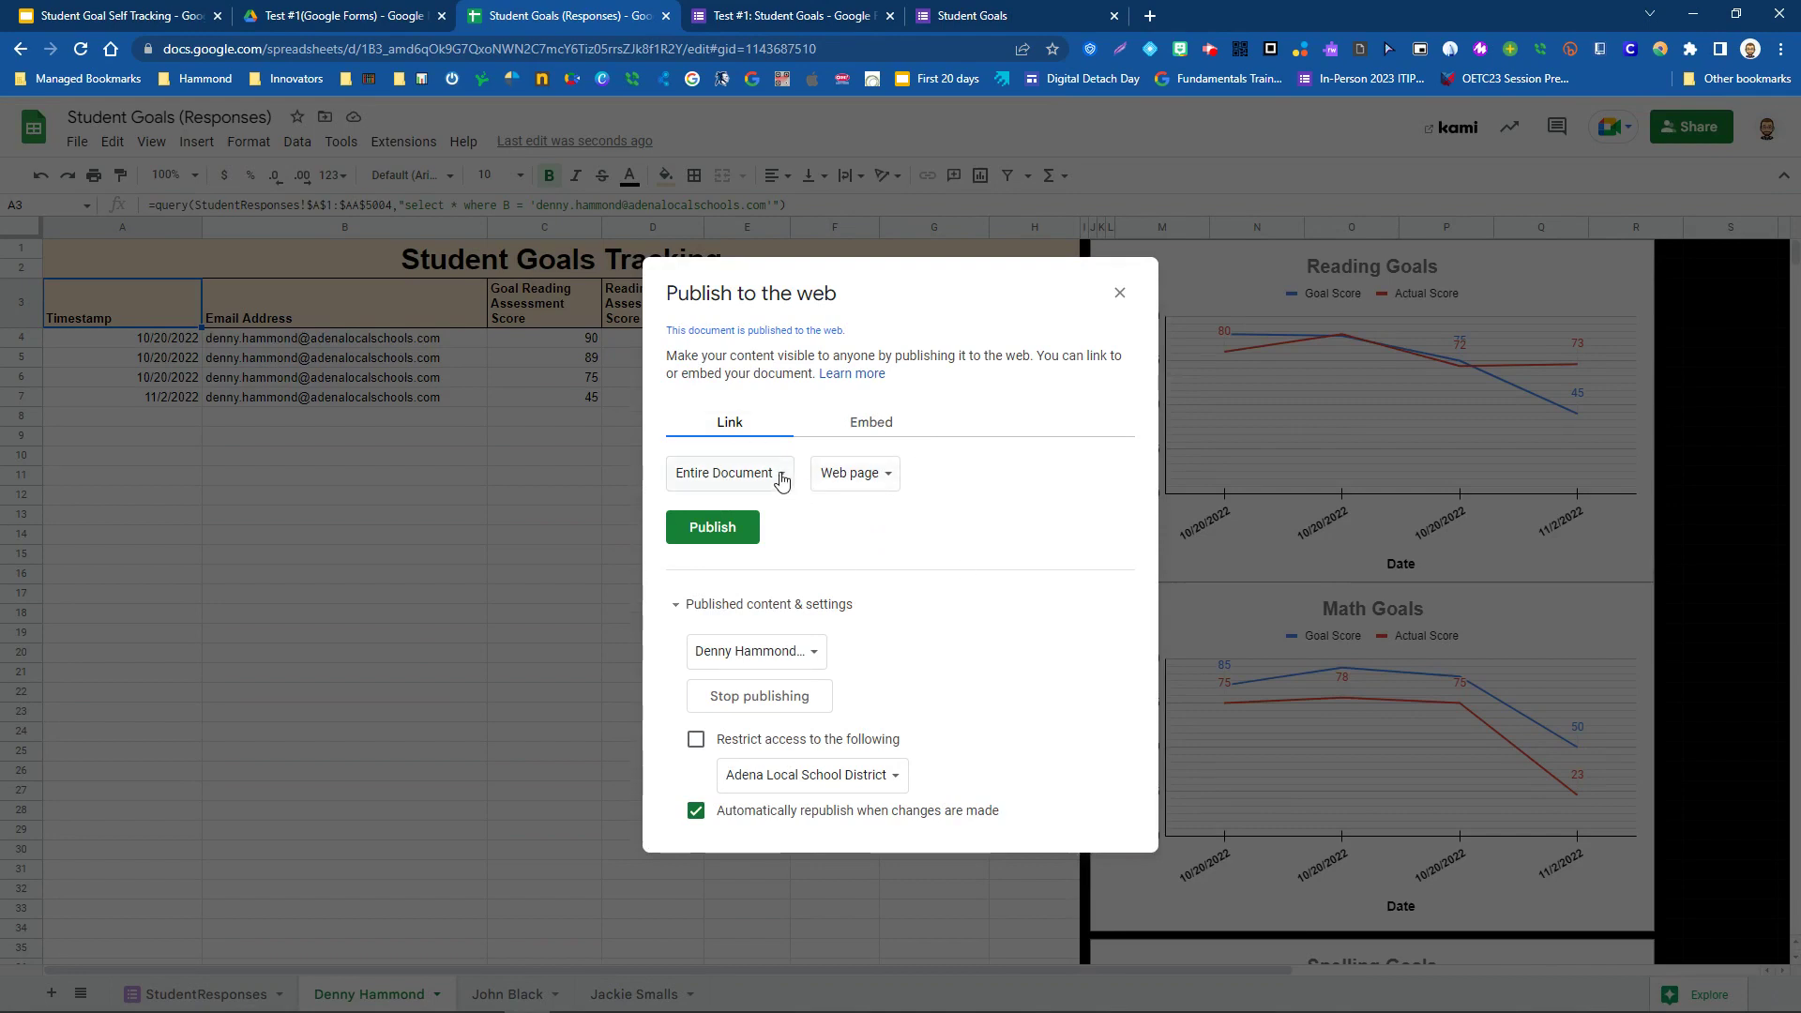
- Publish only the first student's tab as a Web page and select its link to copy
{"action": "left_click", "coordinate": [782, 478]}
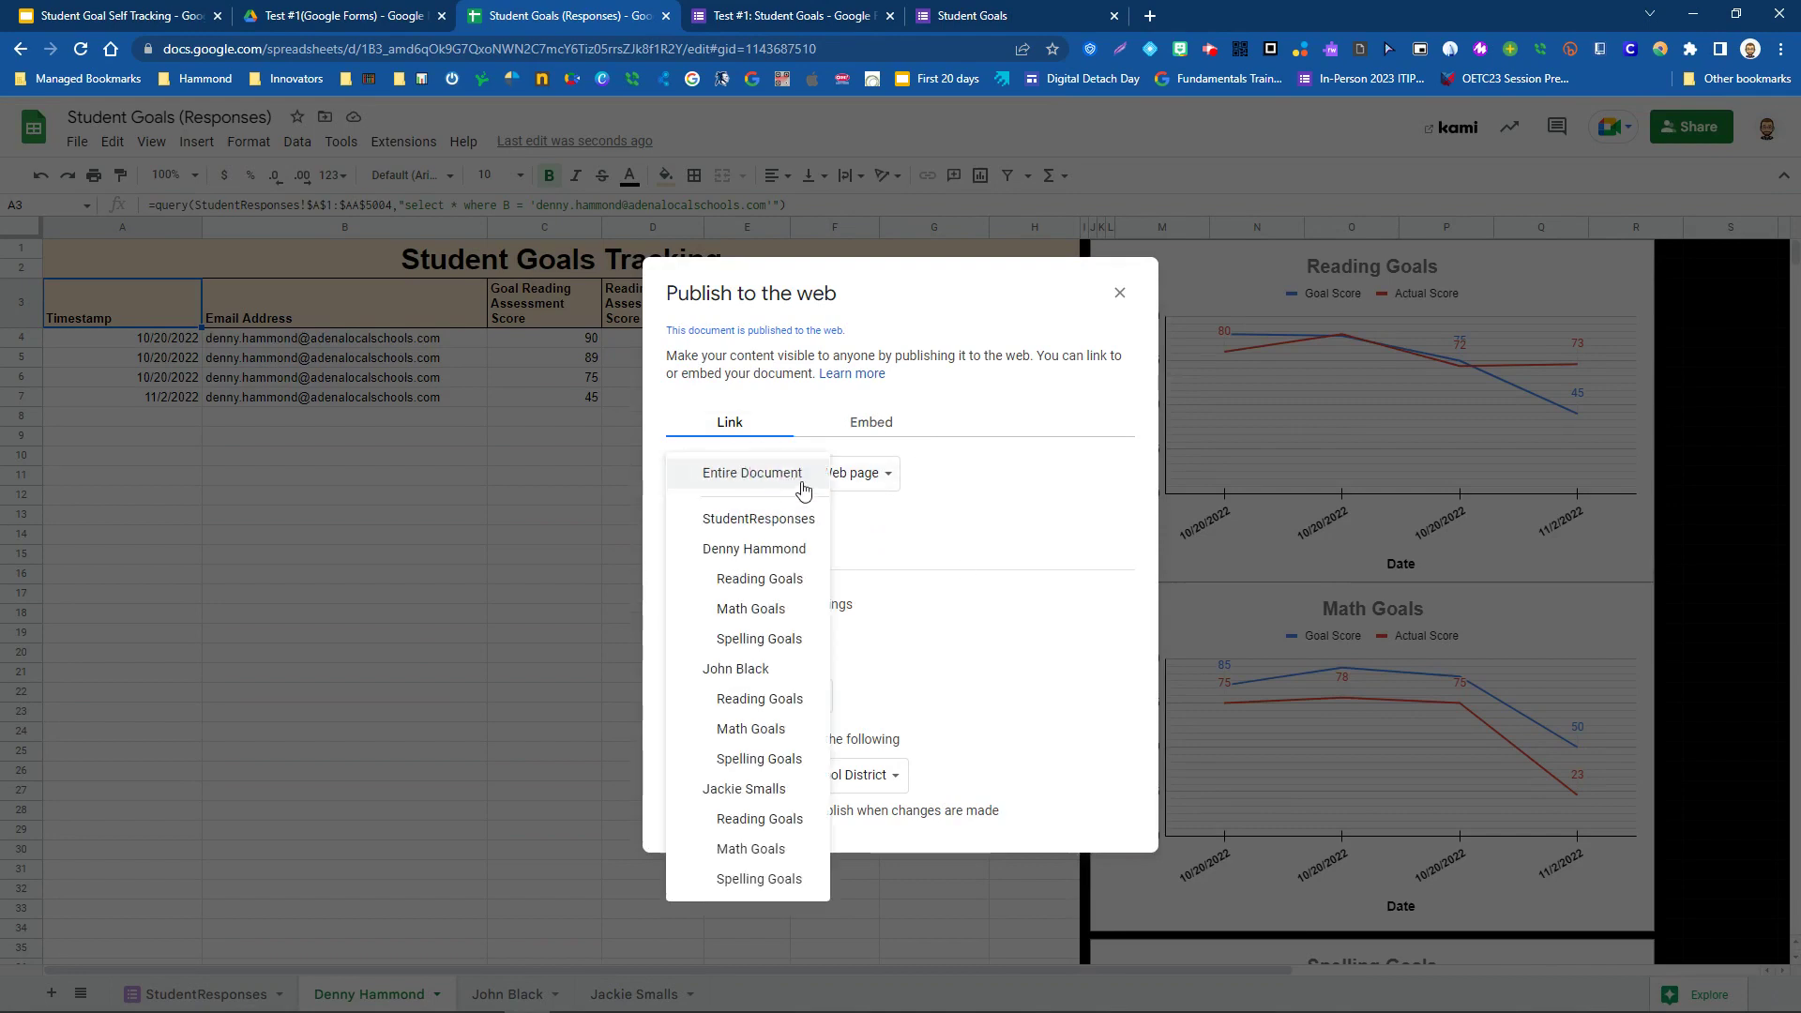
{"action": "left_click", "coordinate": [767, 553]}
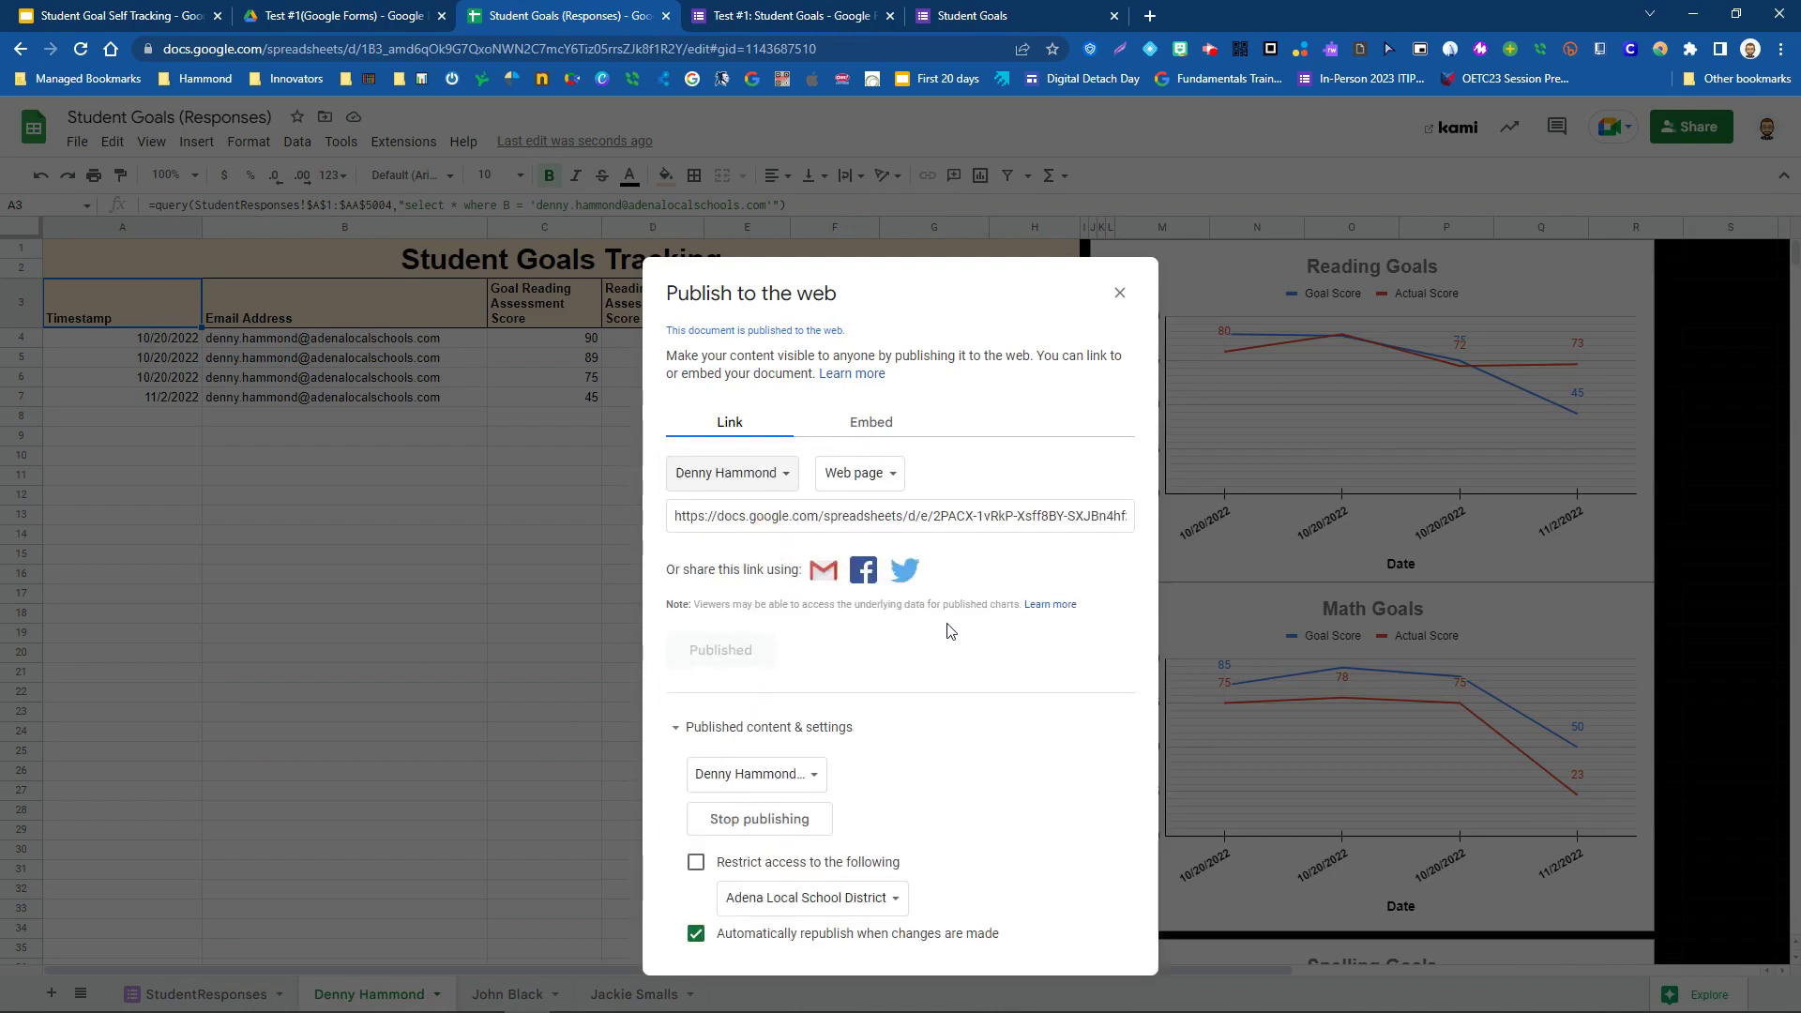
{"action": "left_click", "coordinate": [897, 480]}
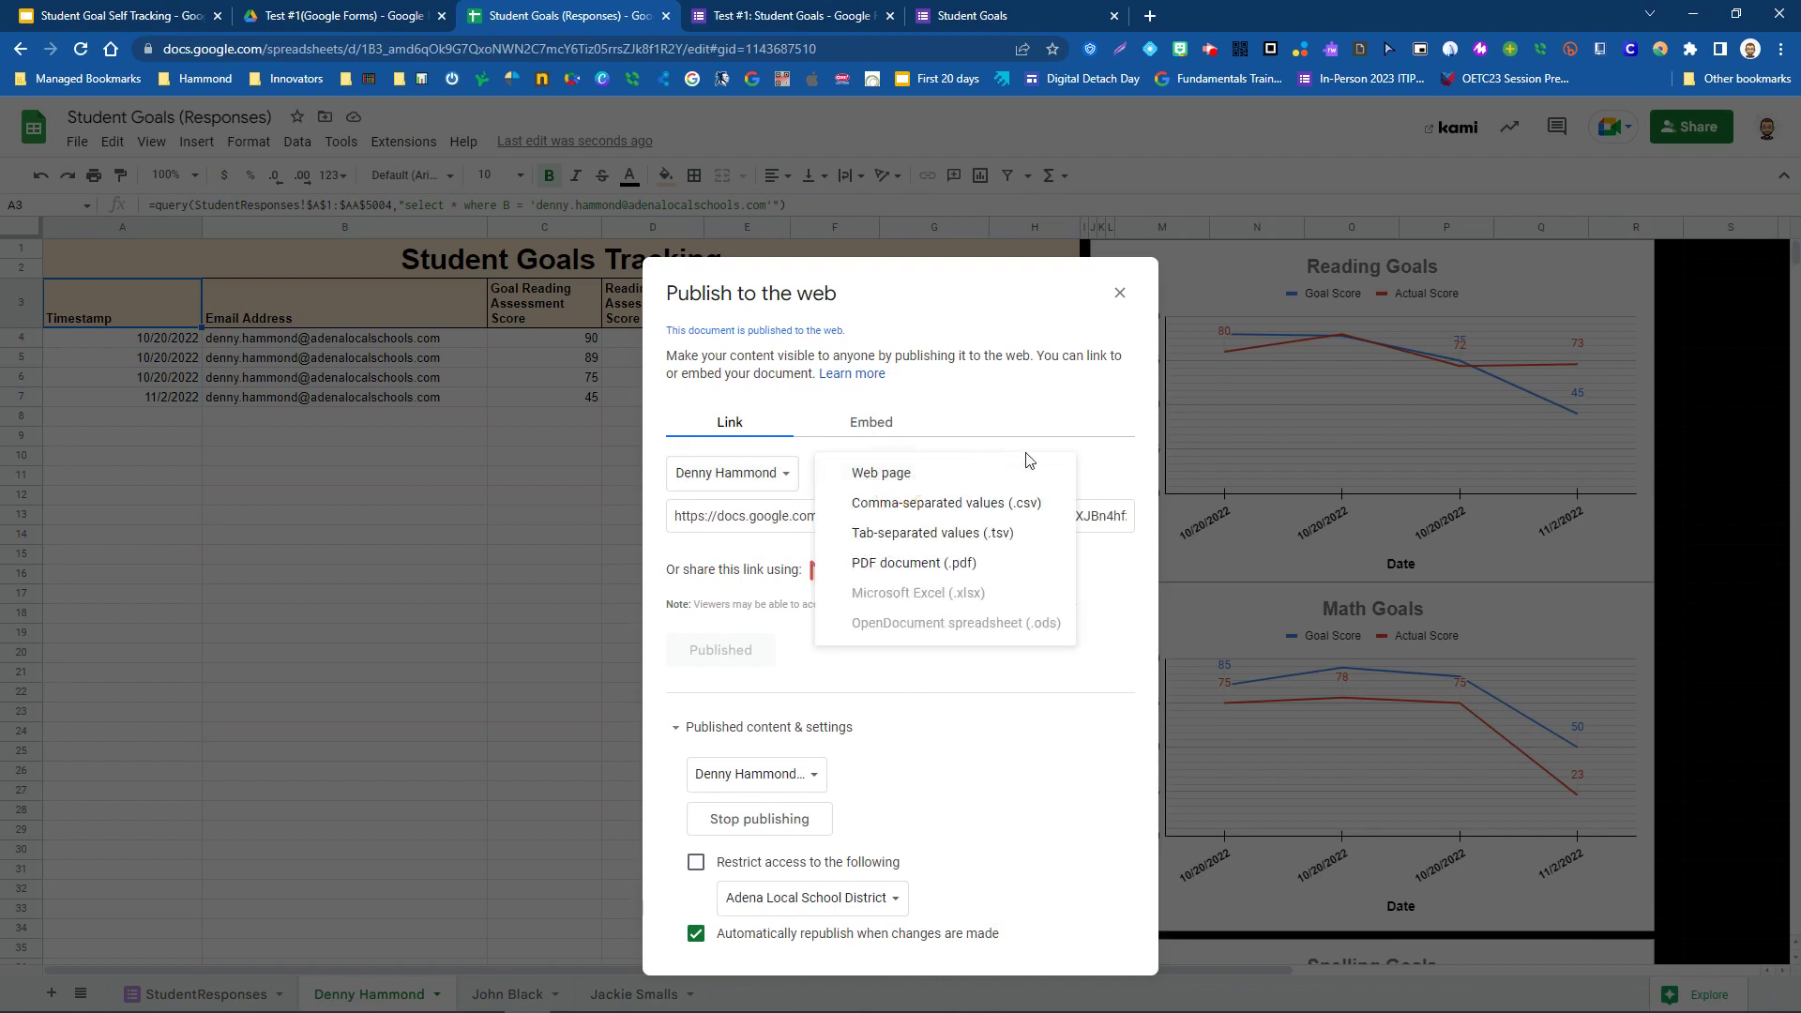
{"action": "left_click", "coordinate": [888, 473]}
{"action": "left_click", "coordinate": [888, 472]}
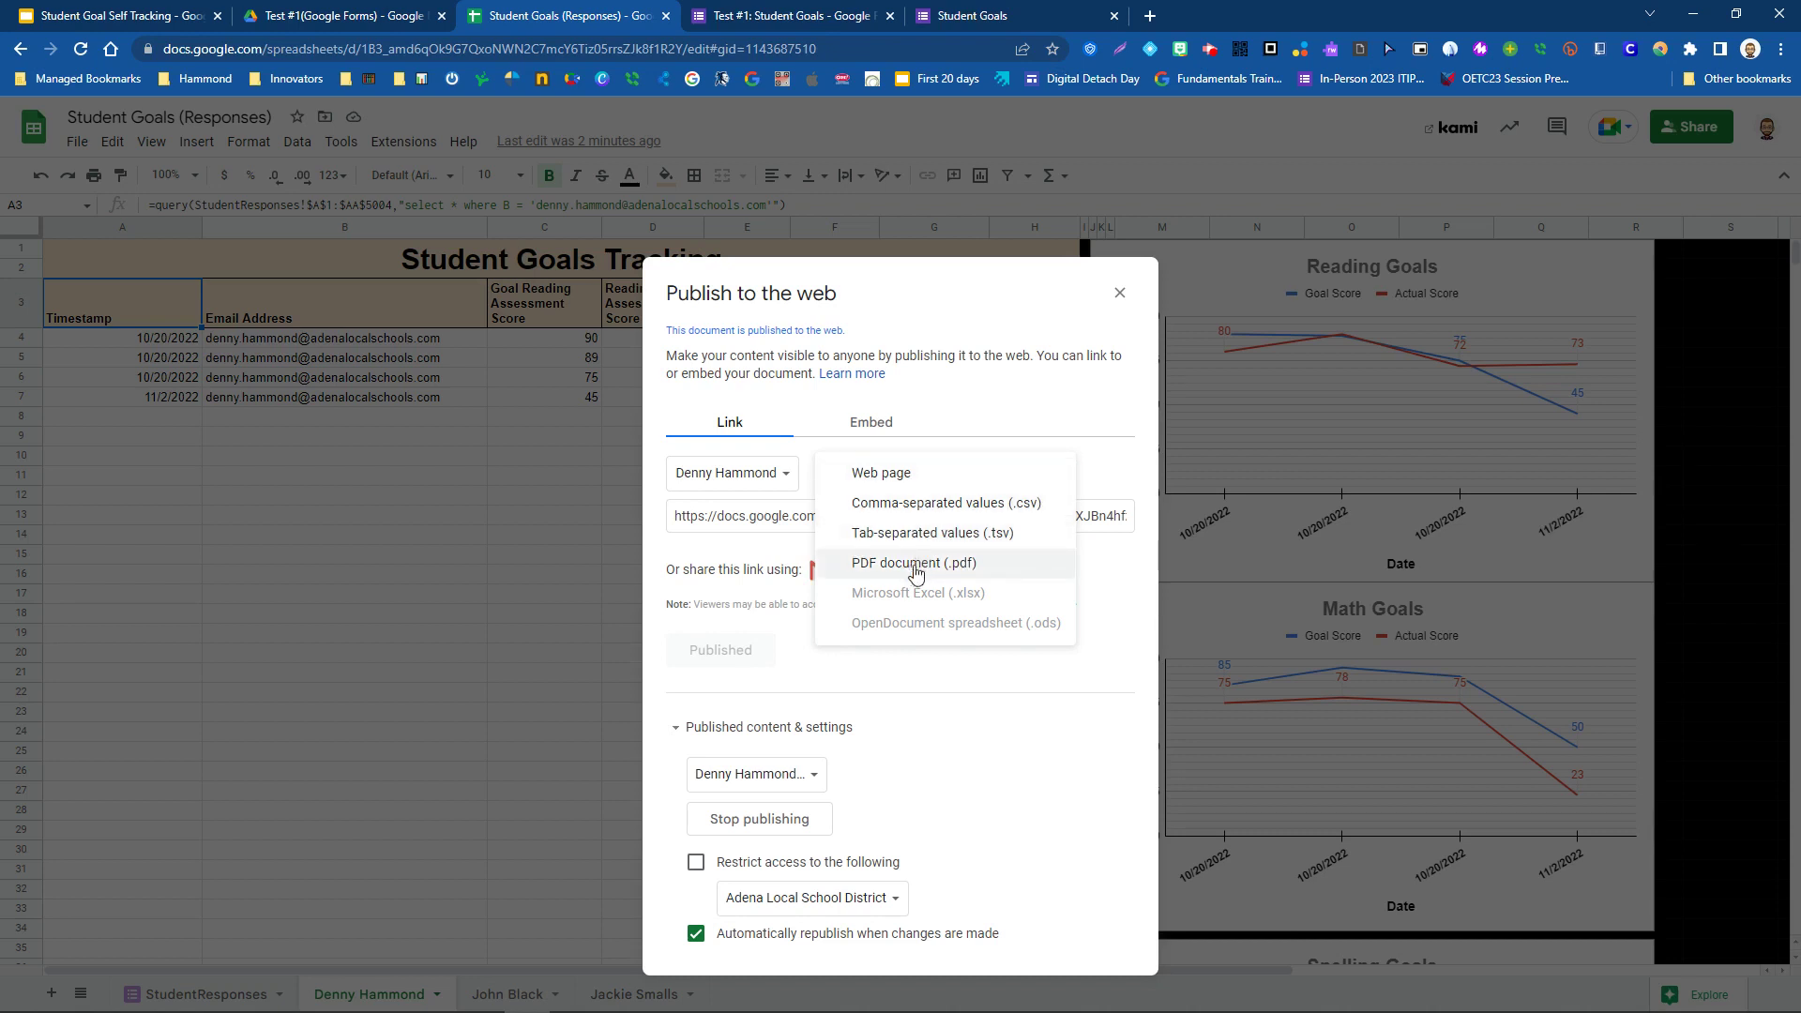
{"action": "left_click", "coordinate": [1111, 473]}
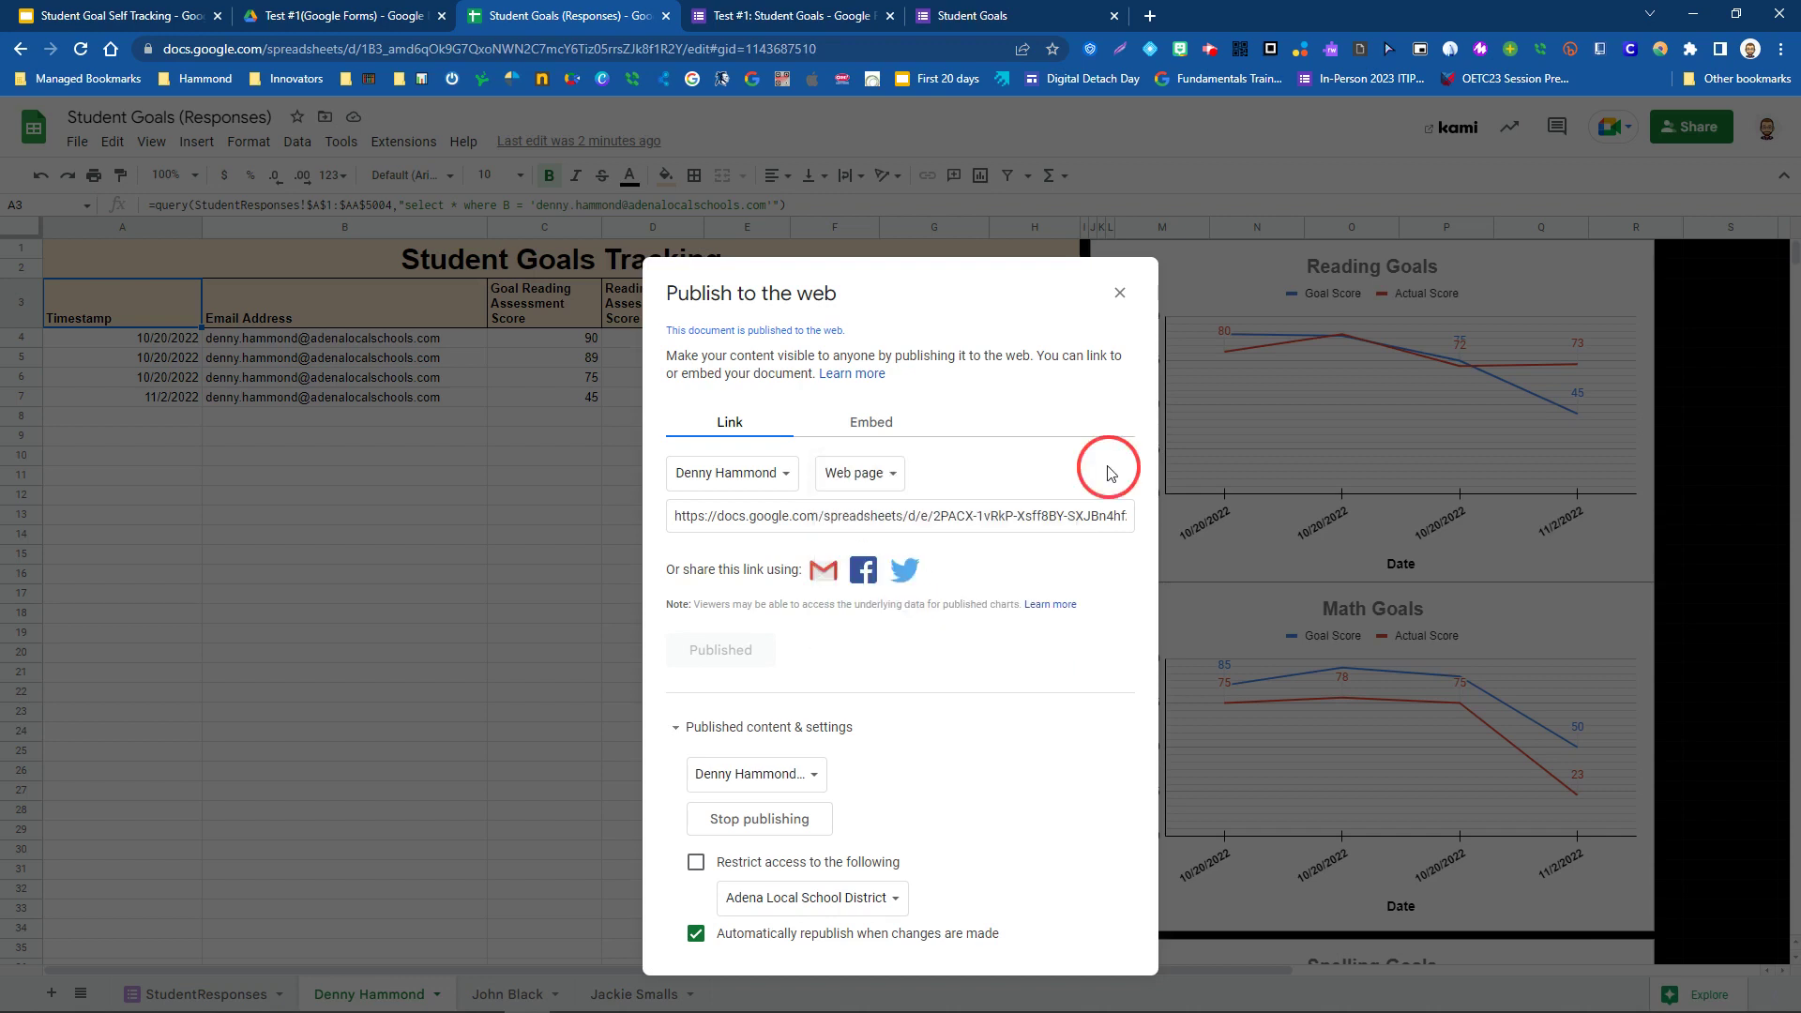
{"action": "left_click", "coordinate": [847, 515]}
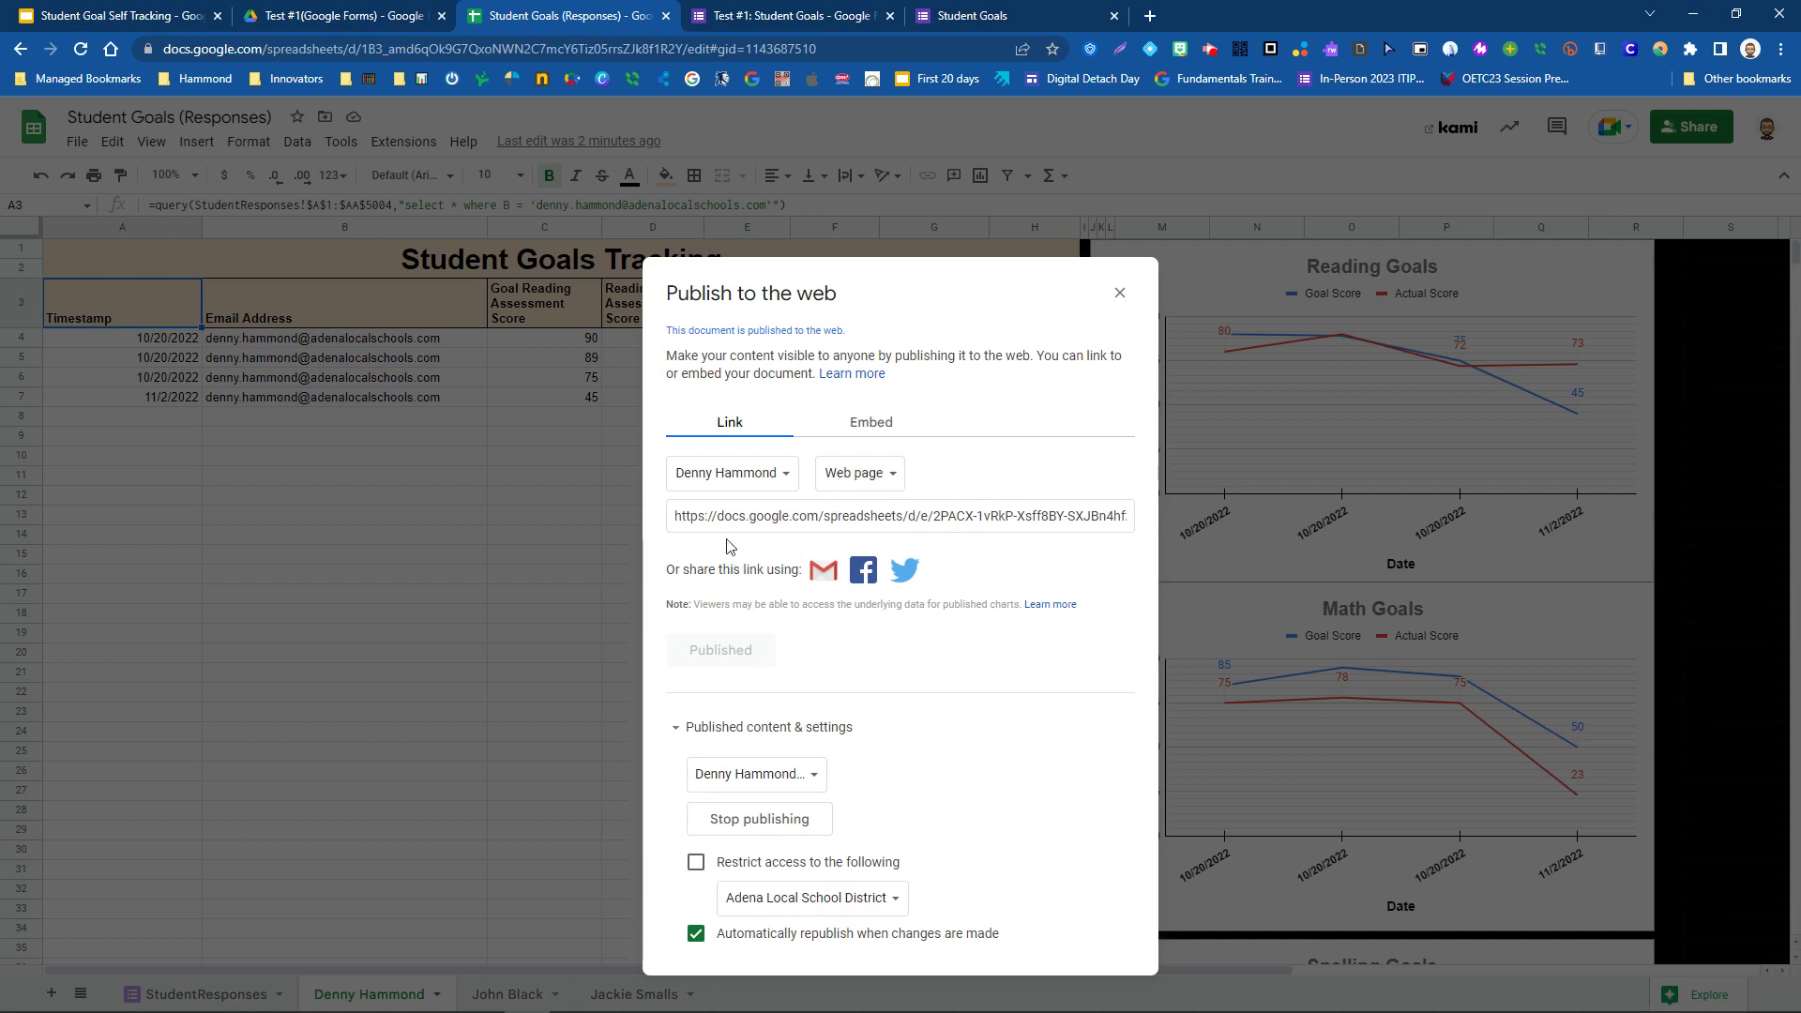
{"action": "left_click", "coordinate": [711, 517]}
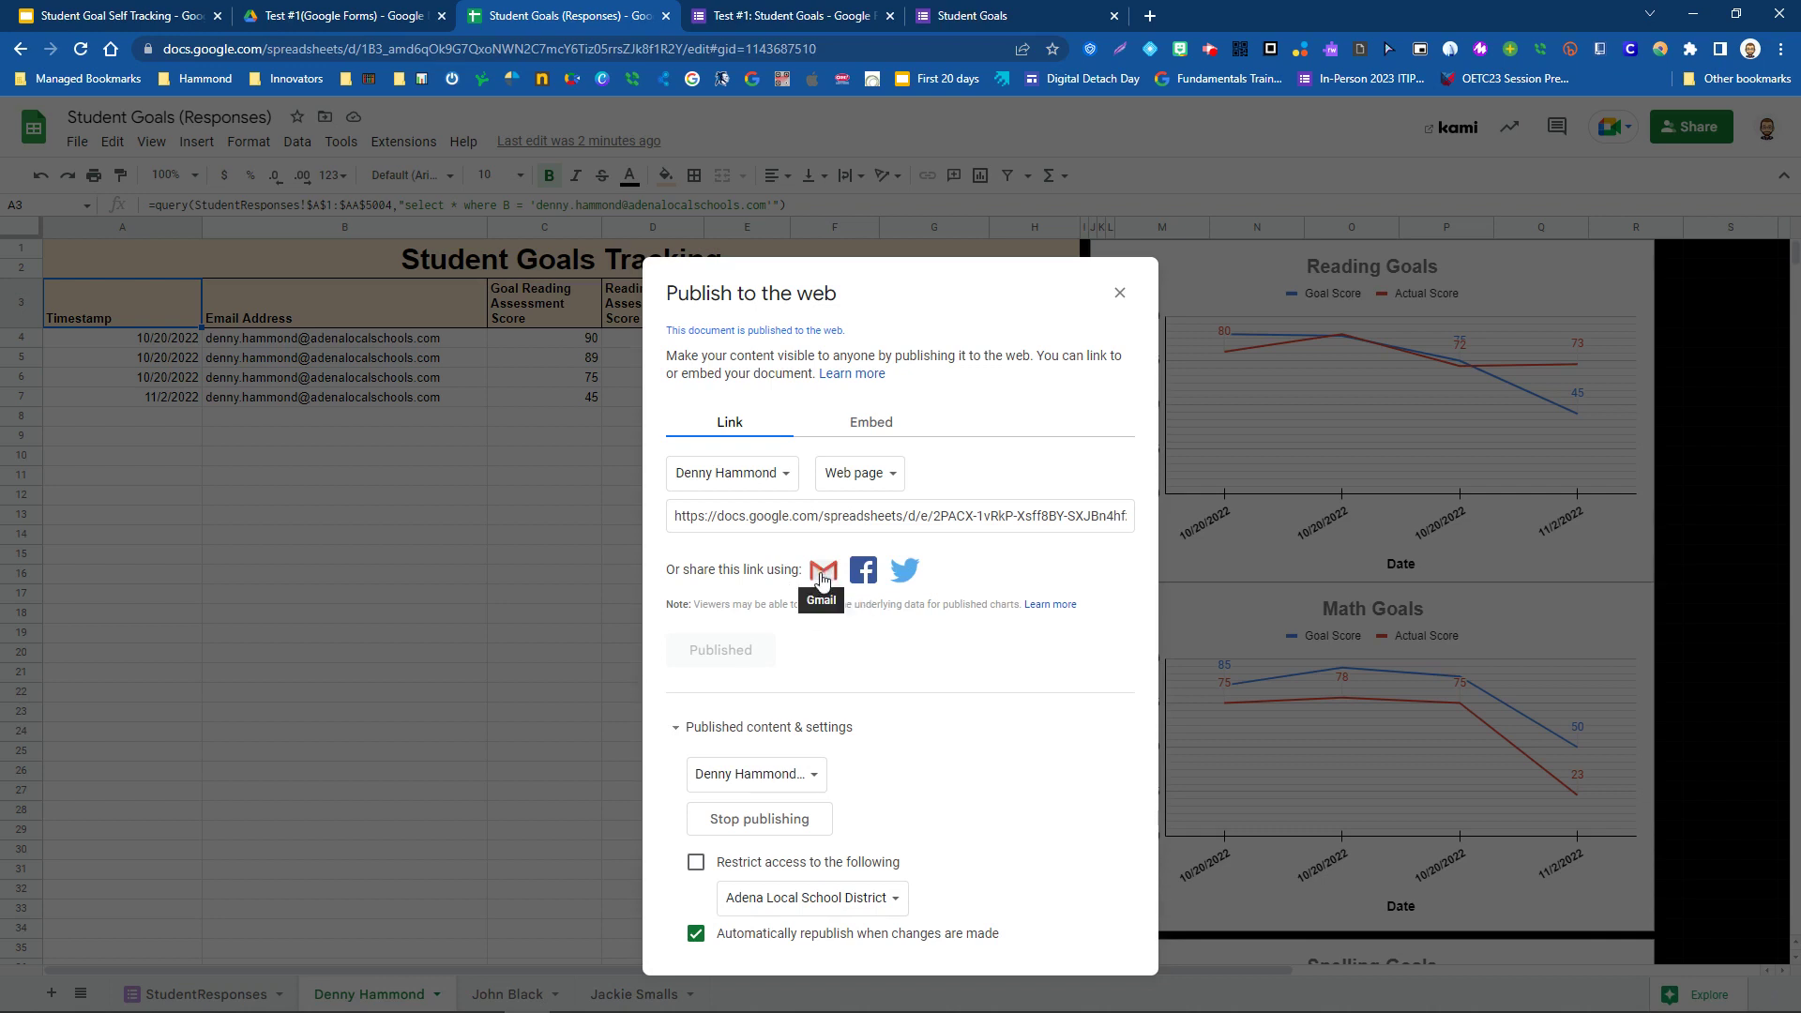
{"action": "left_click", "coordinate": [823, 574]}
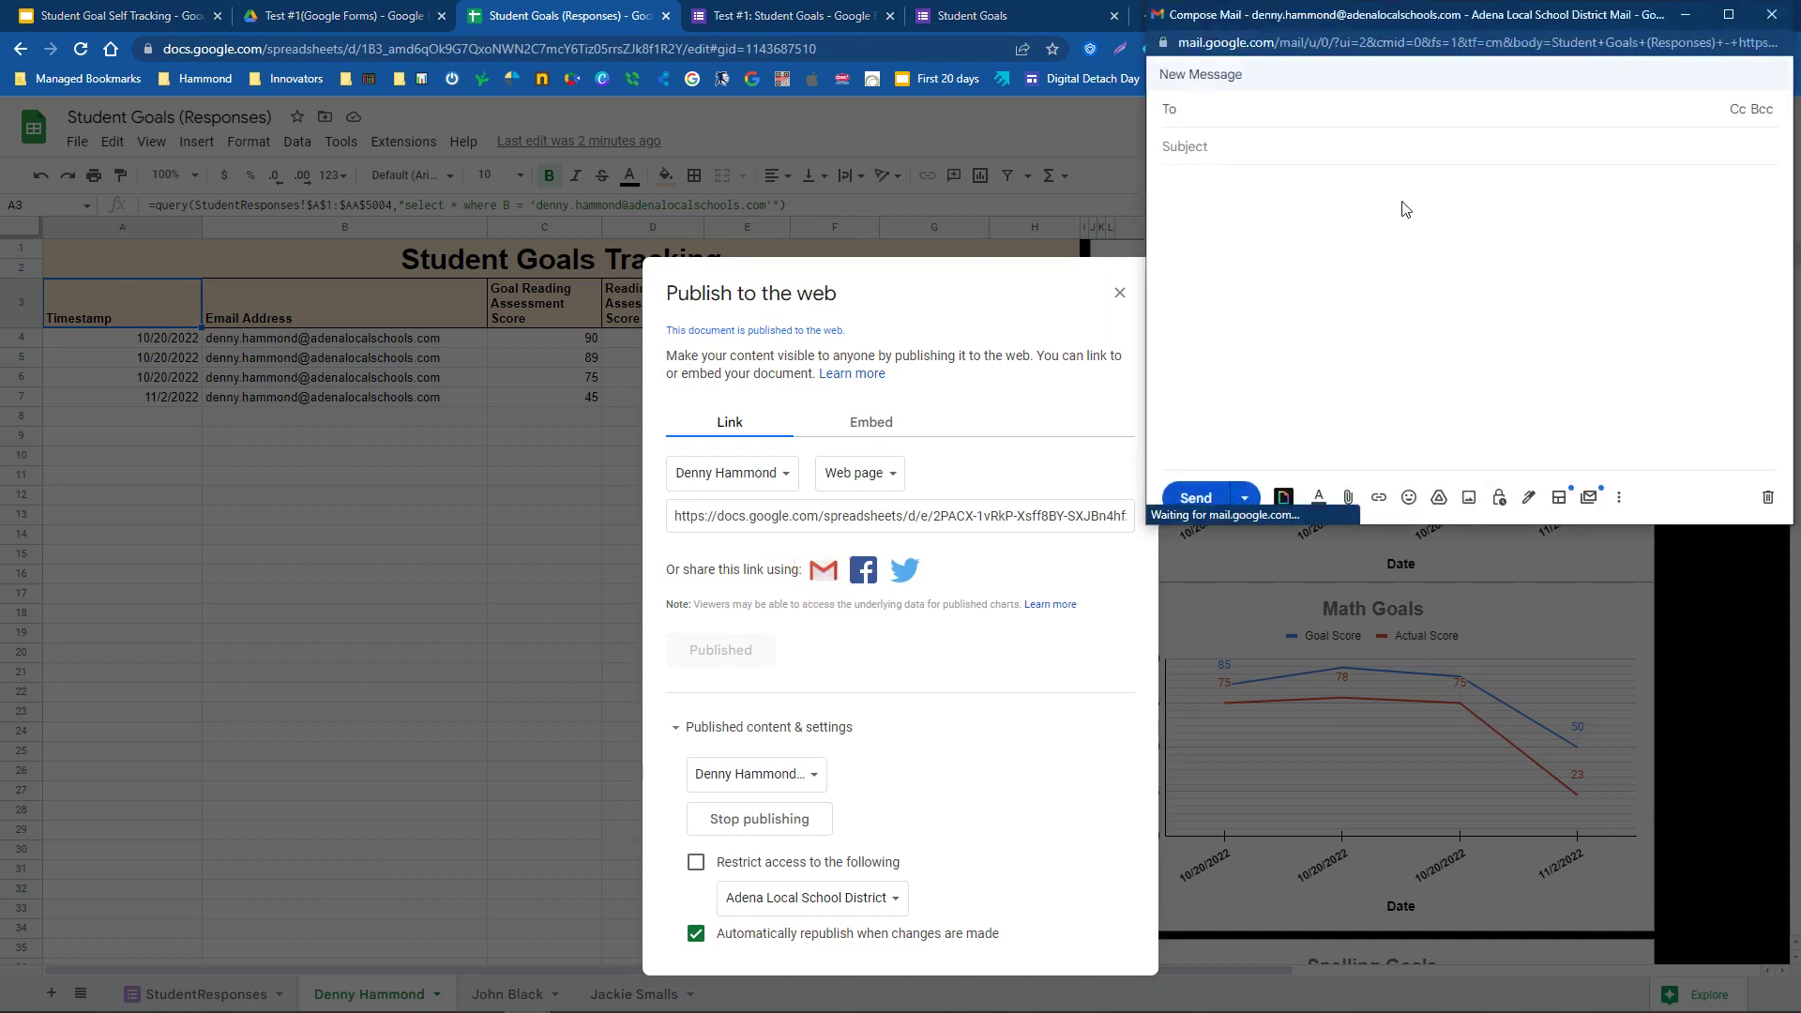
{"action": "left_click", "coordinate": [1197, 109]}
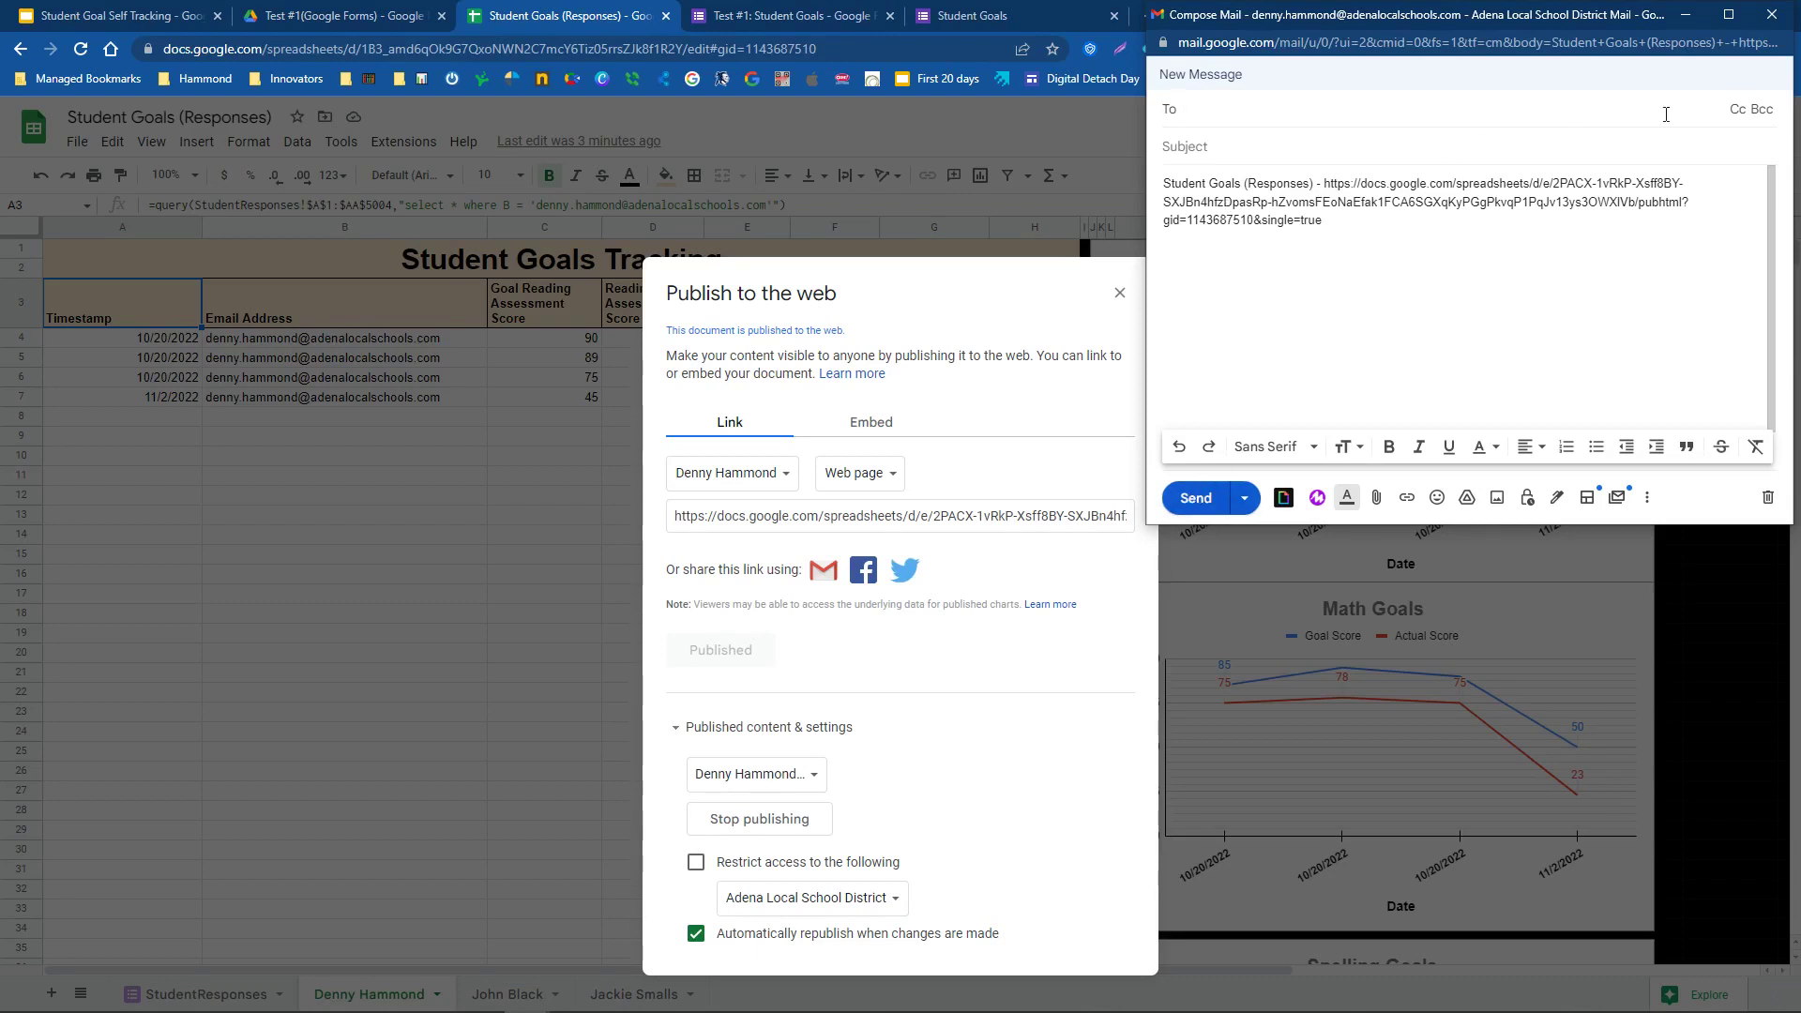
{"action": "left_click", "coordinate": [1771, 15]}
{"action": "left_click", "coordinate": [786, 475]}
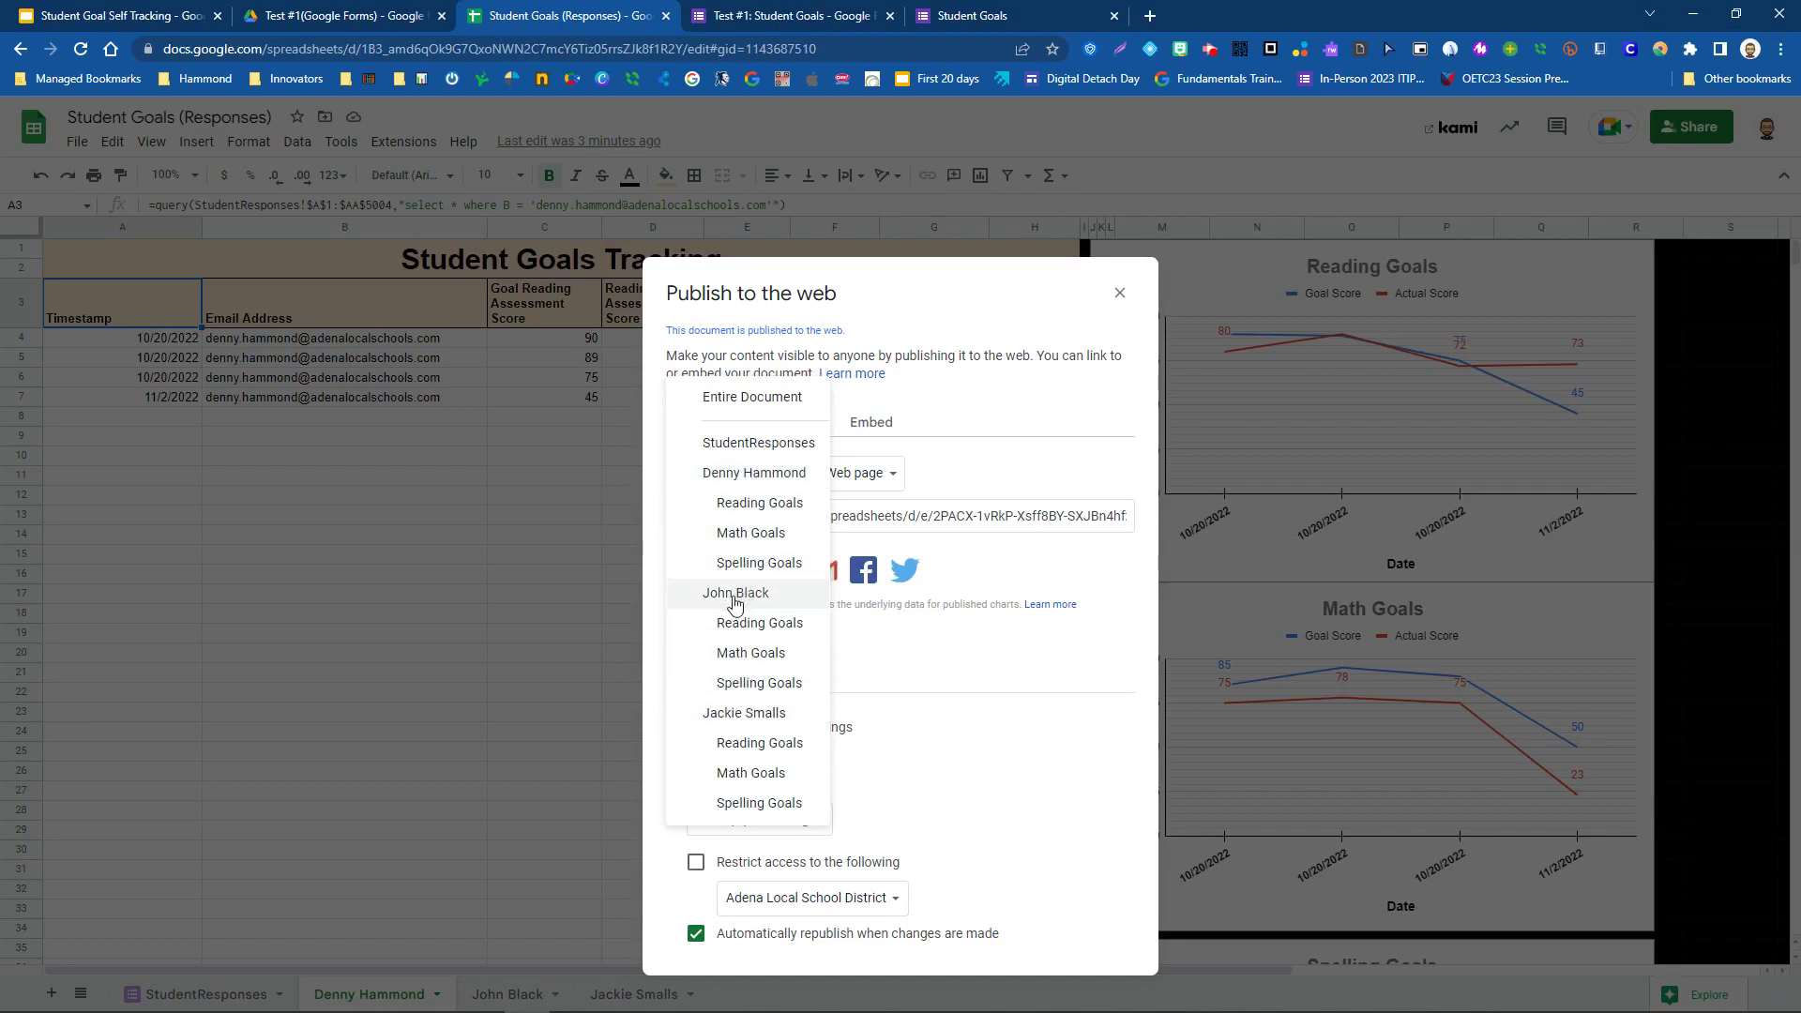
- Publish the third student's tab to the web as its own link
{"action": "left_click", "coordinate": [736, 595]}
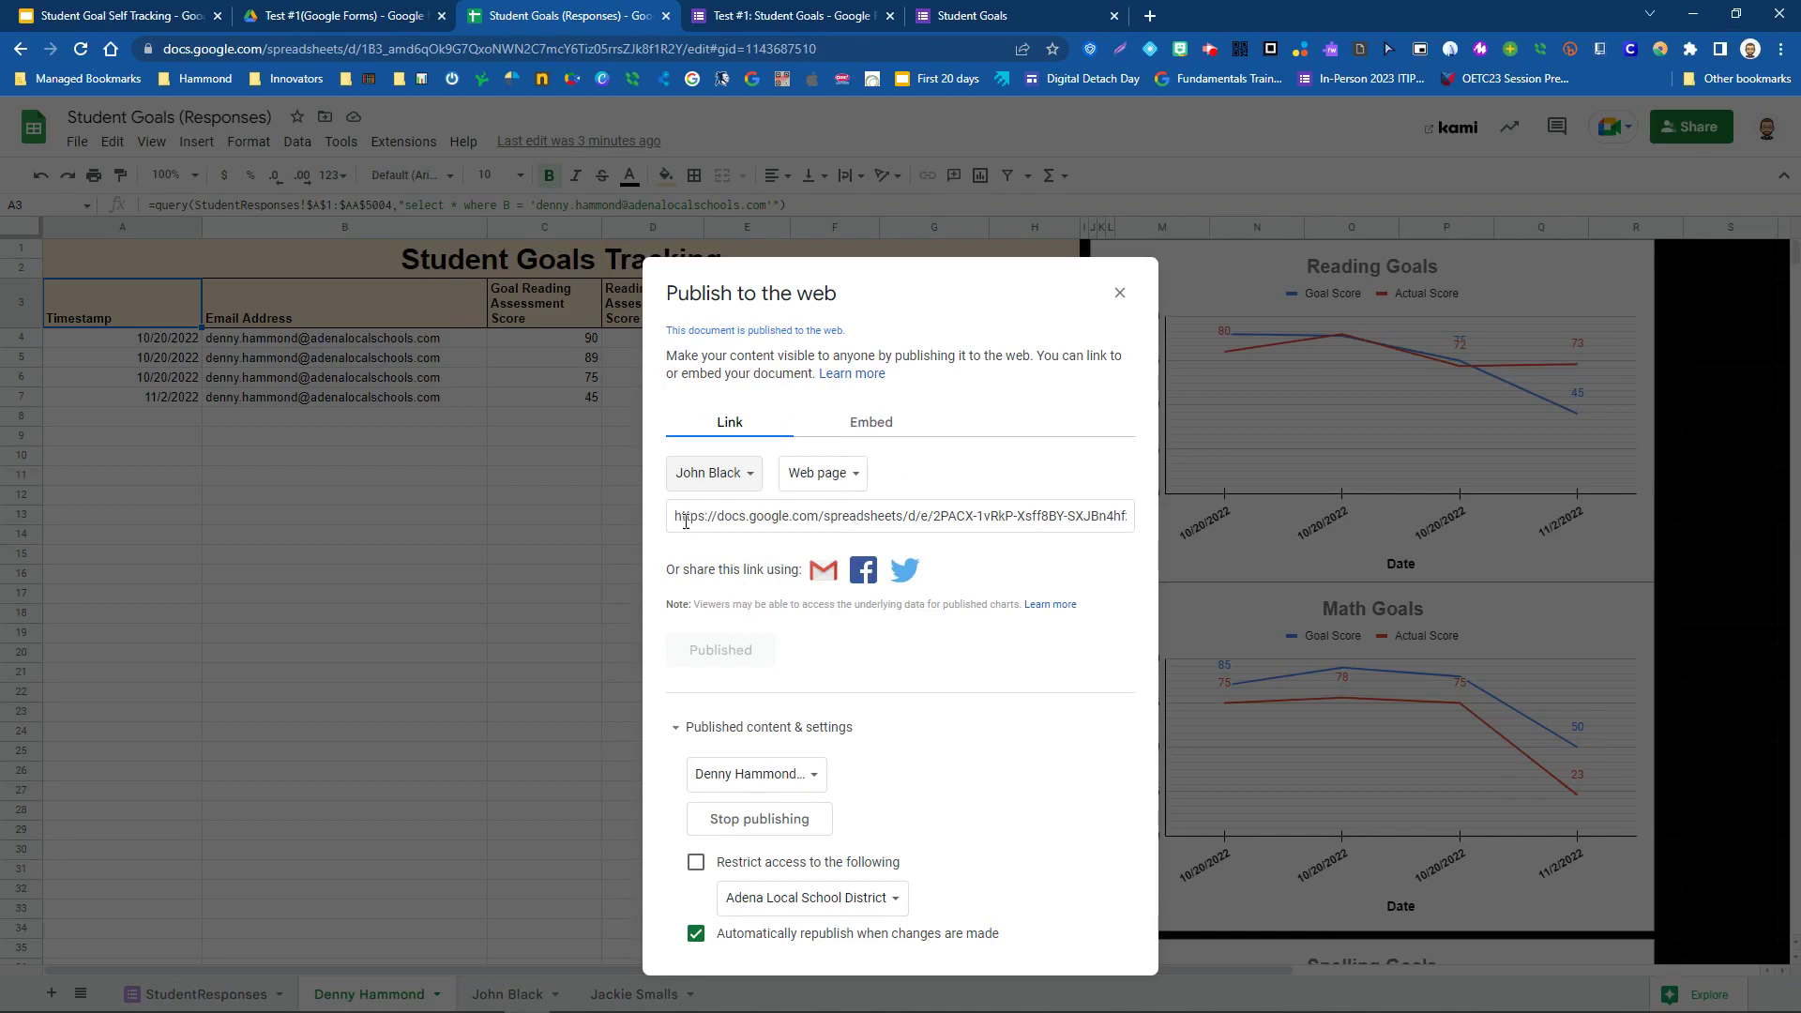
{"action": "left_click", "coordinate": [748, 476]}
{"action": "left_click", "coordinate": [751, 592]}
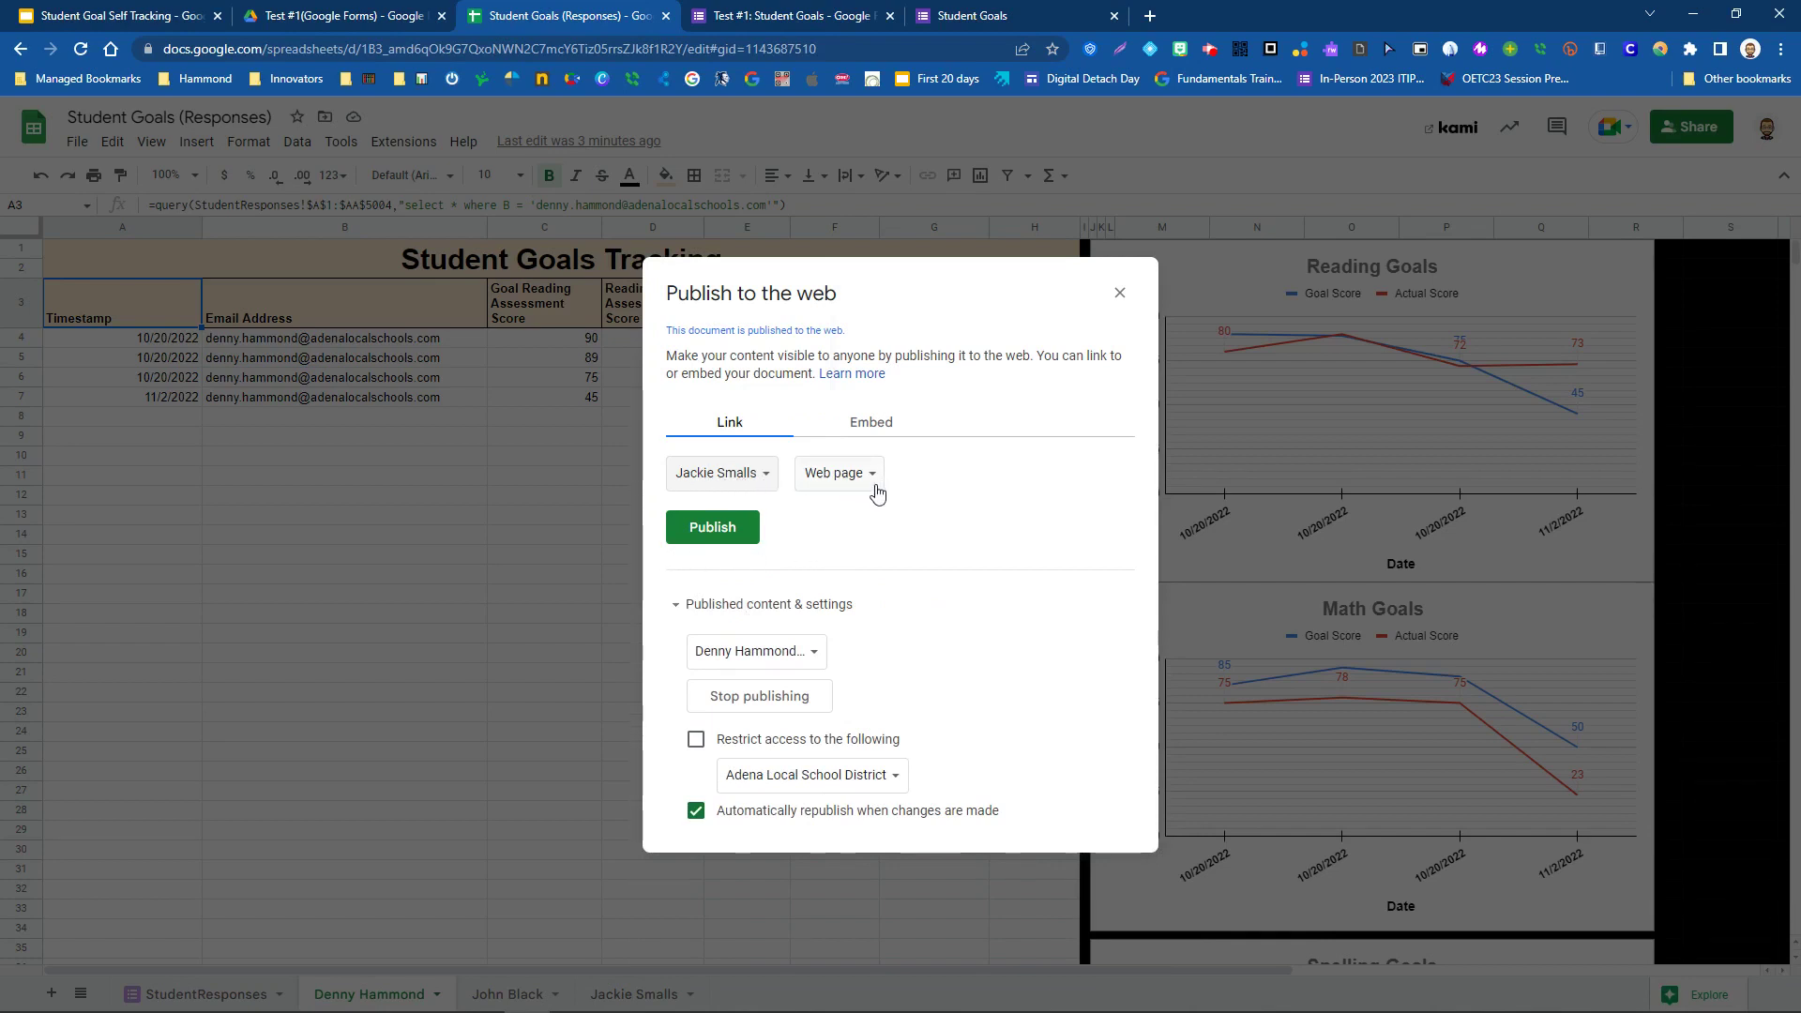
{"action": "left_click", "coordinate": [719, 533]}
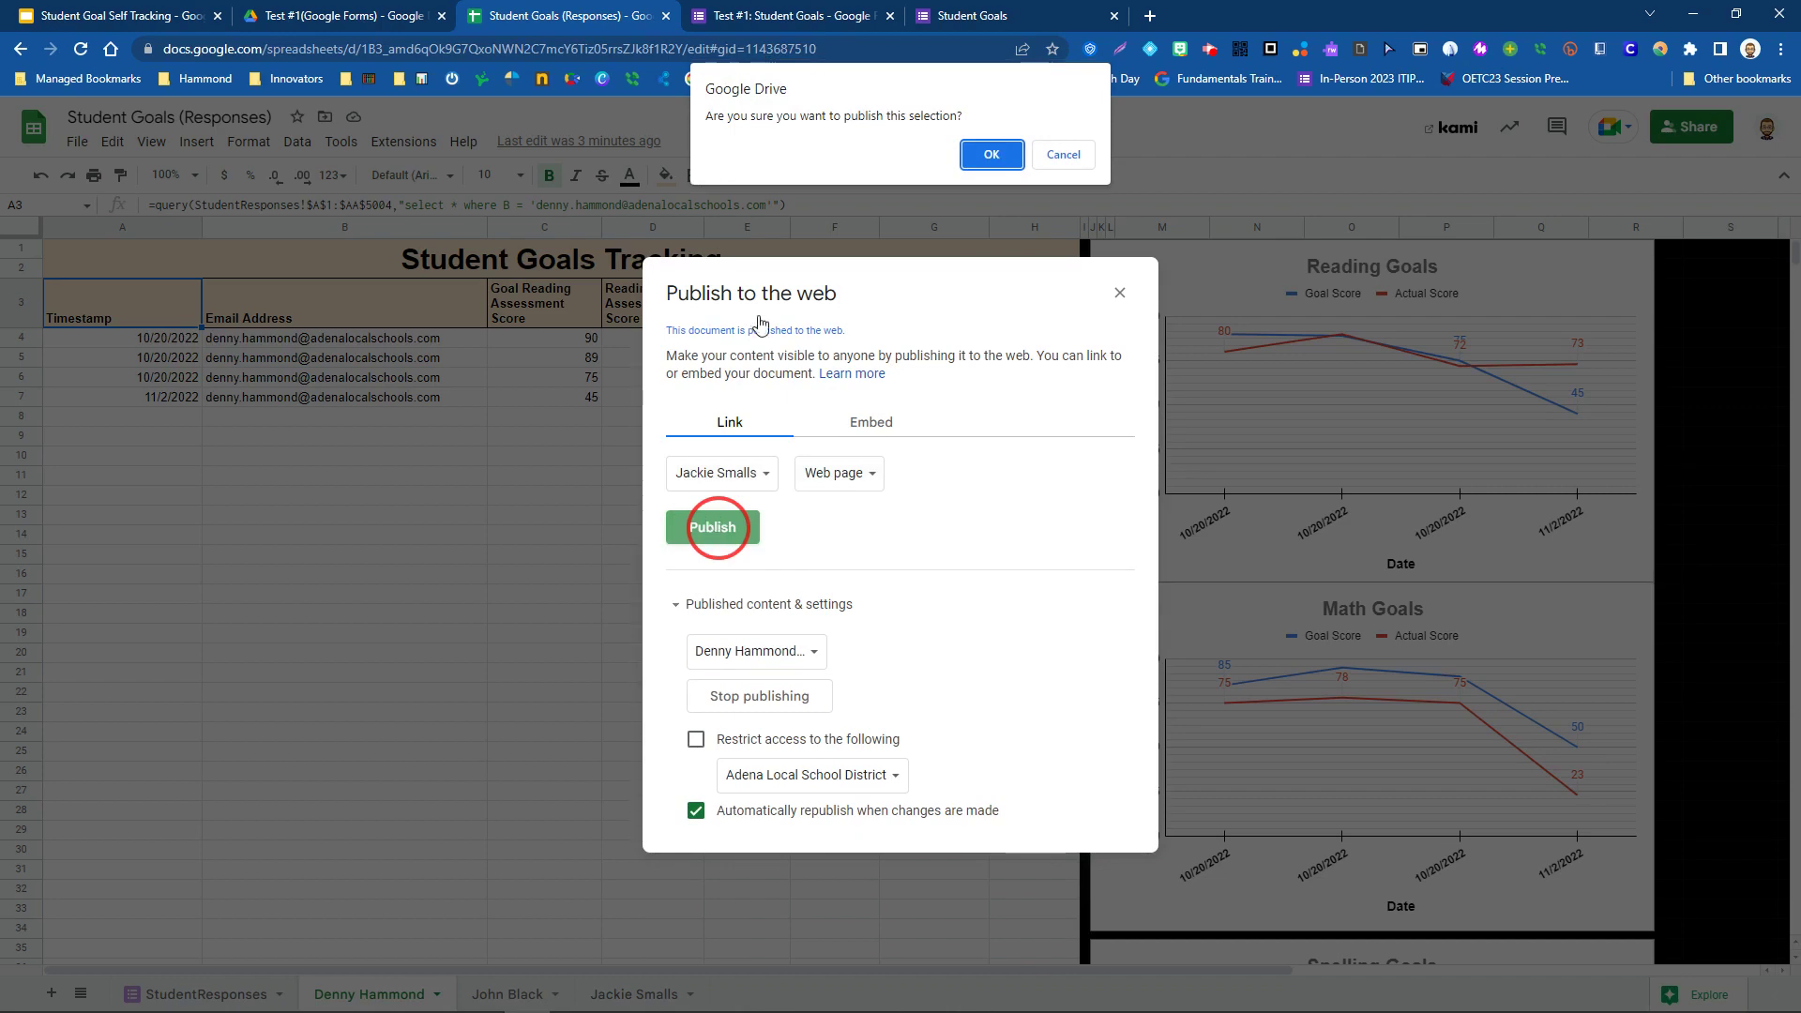
{"action": "left_click", "coordinate": [992, 155]}
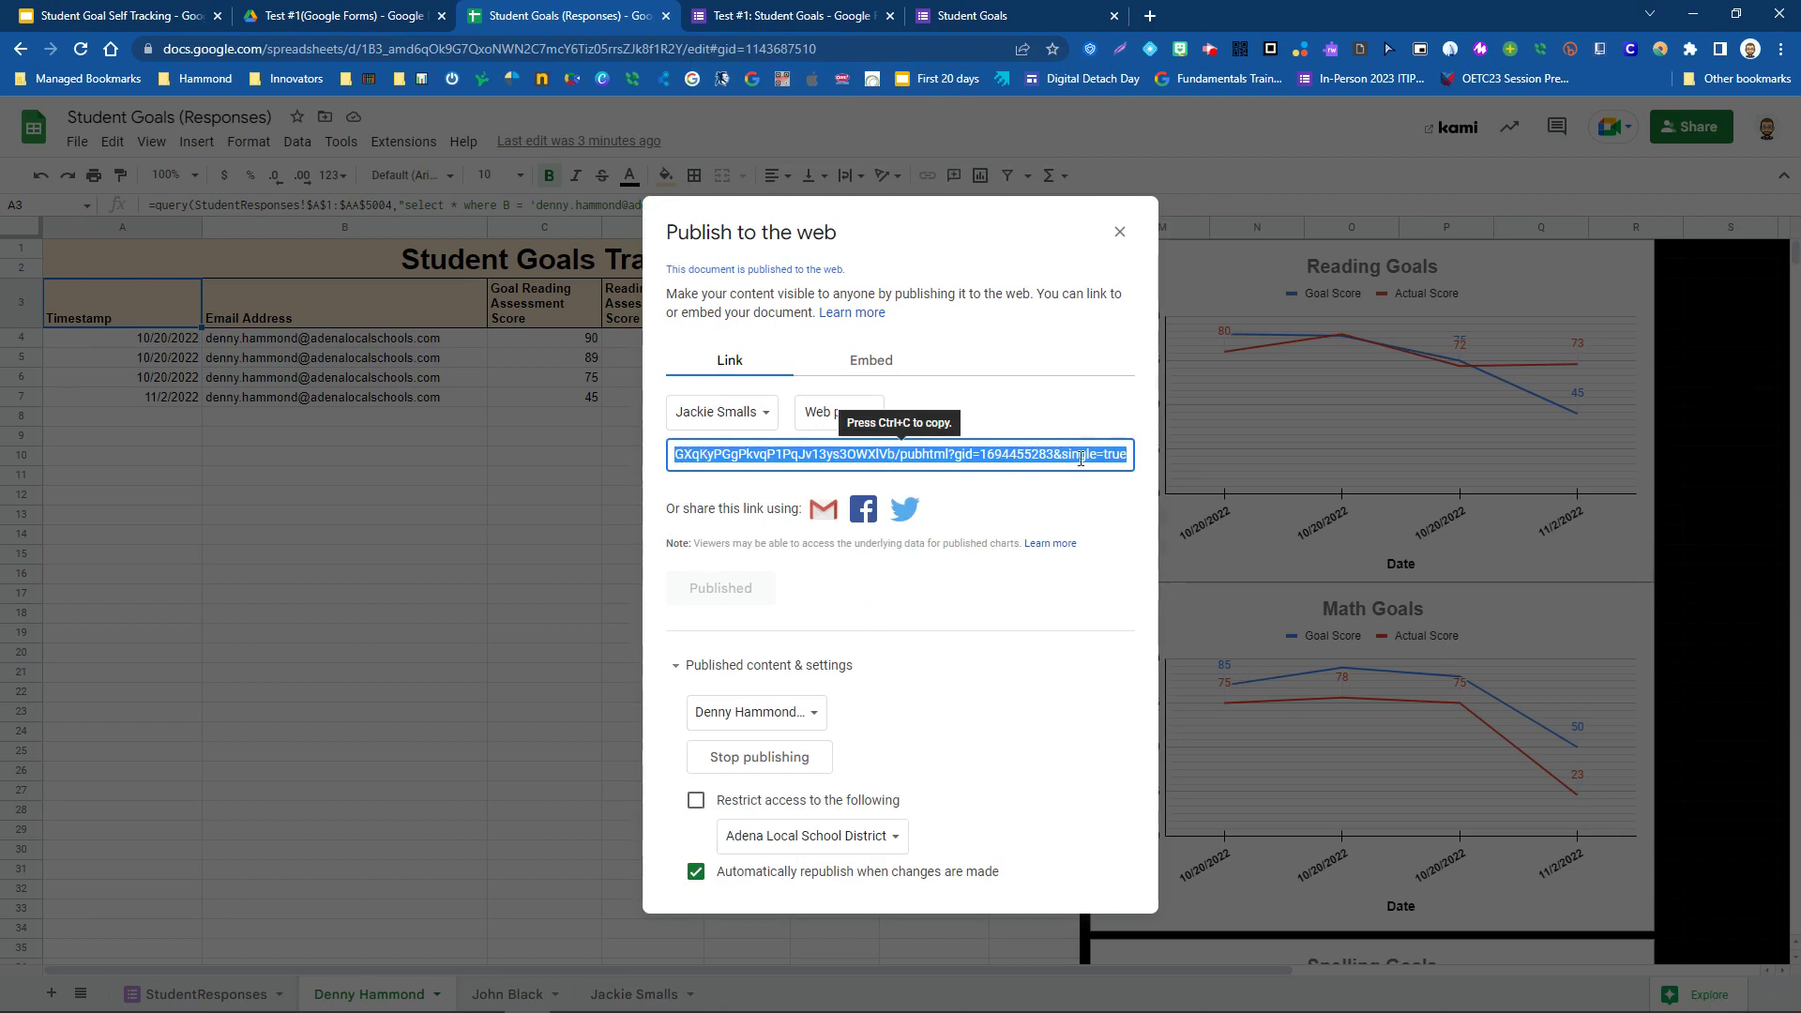
- Review the published links for the first, second and third students, then close publishing settings
{"action": "left_click", "coordinate": [1040, 506]}
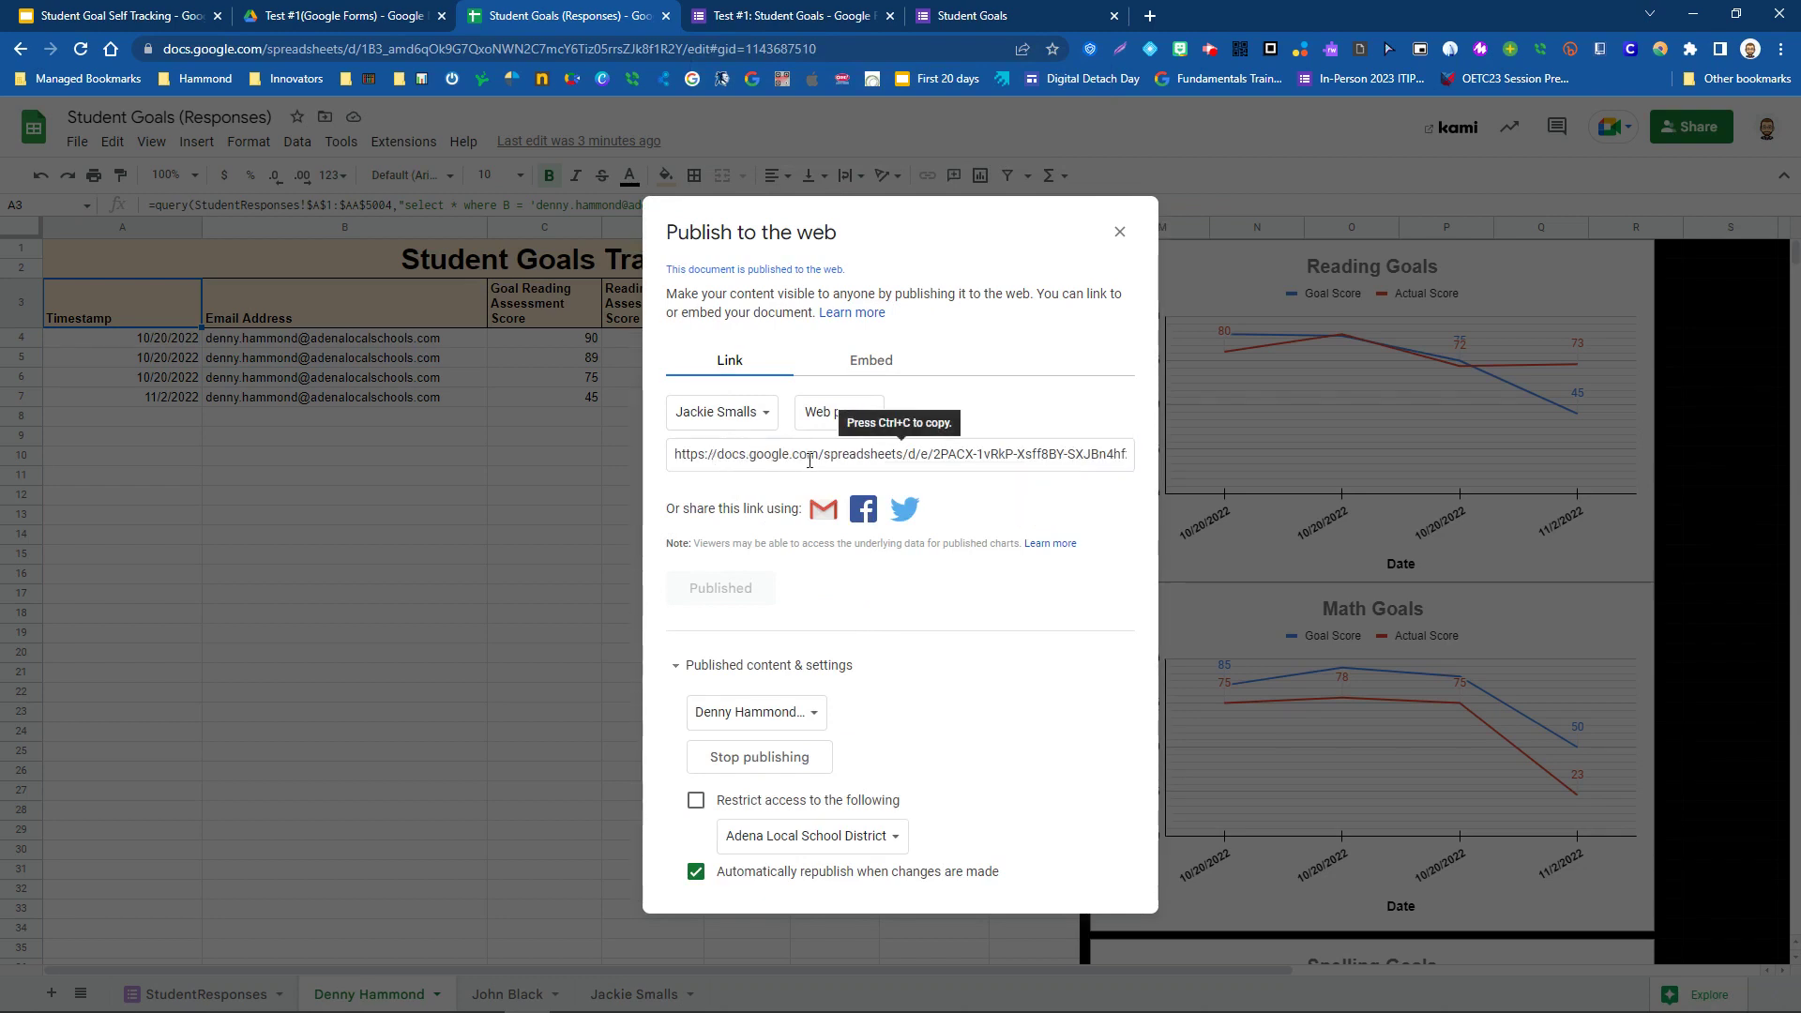
{"action": "left_click", "coordinate": [767, 421]}
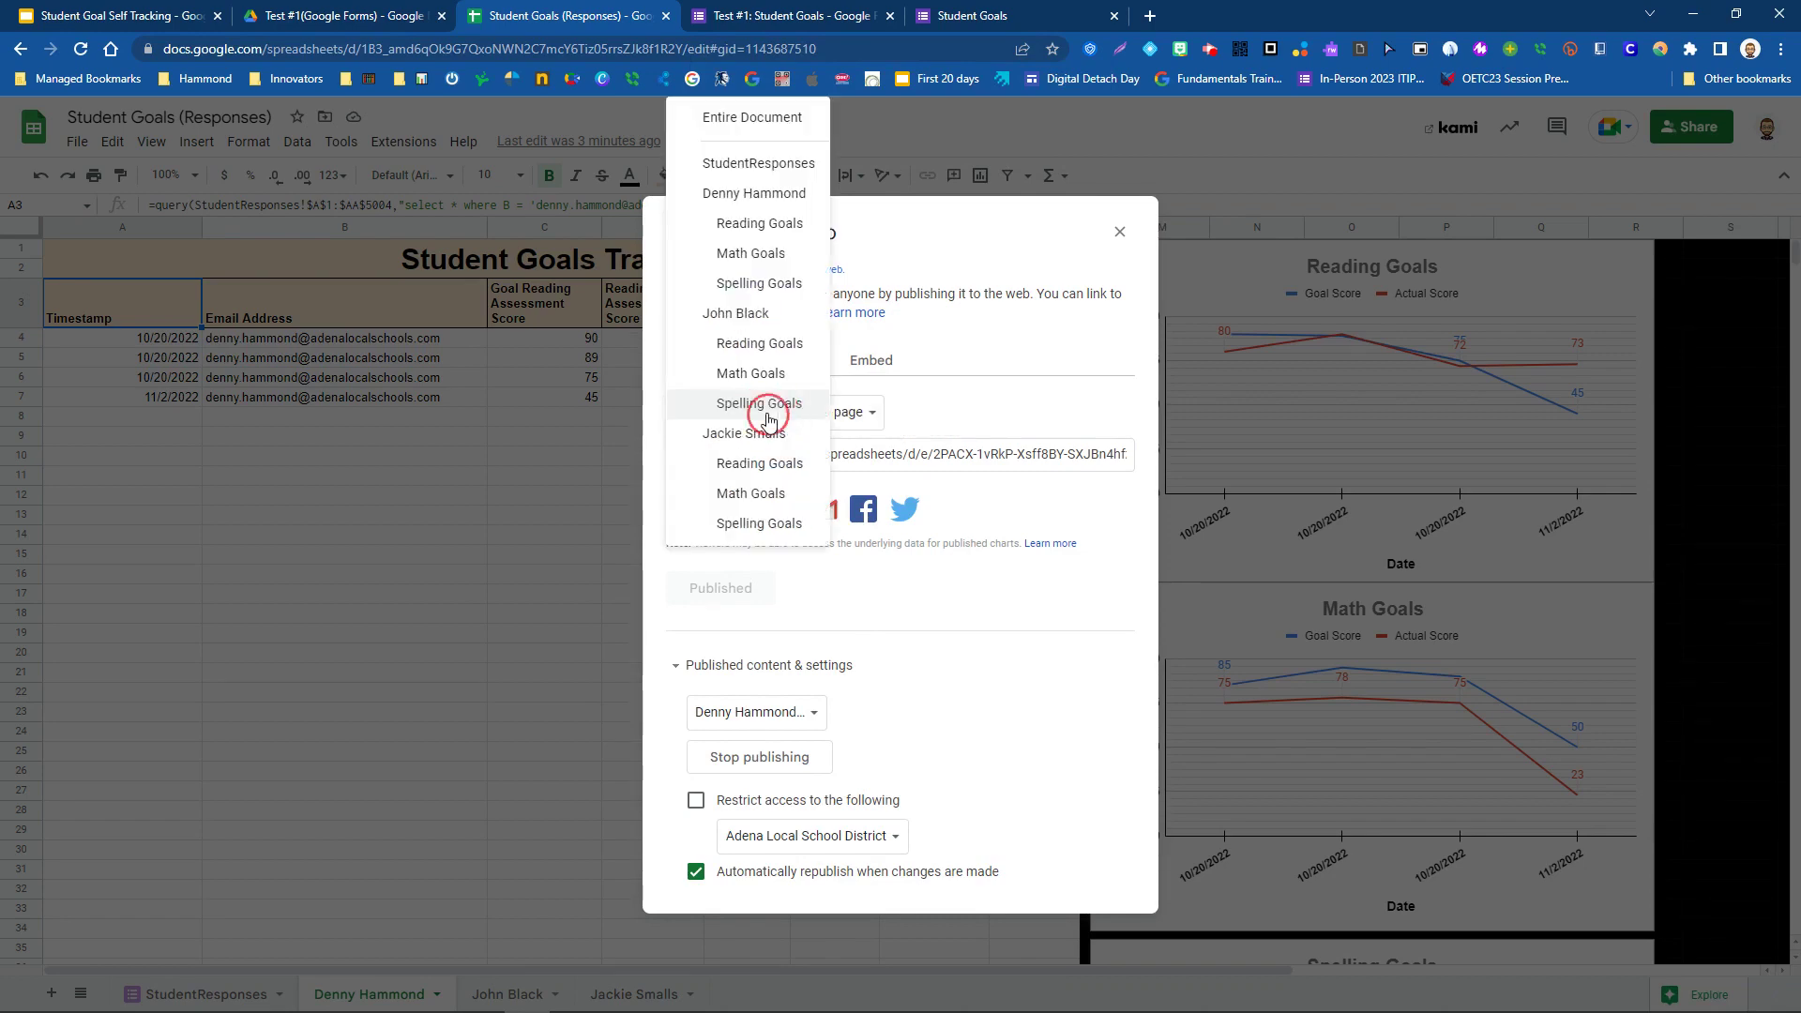
{"action": "left_click", "coordinate": [741, 195]}
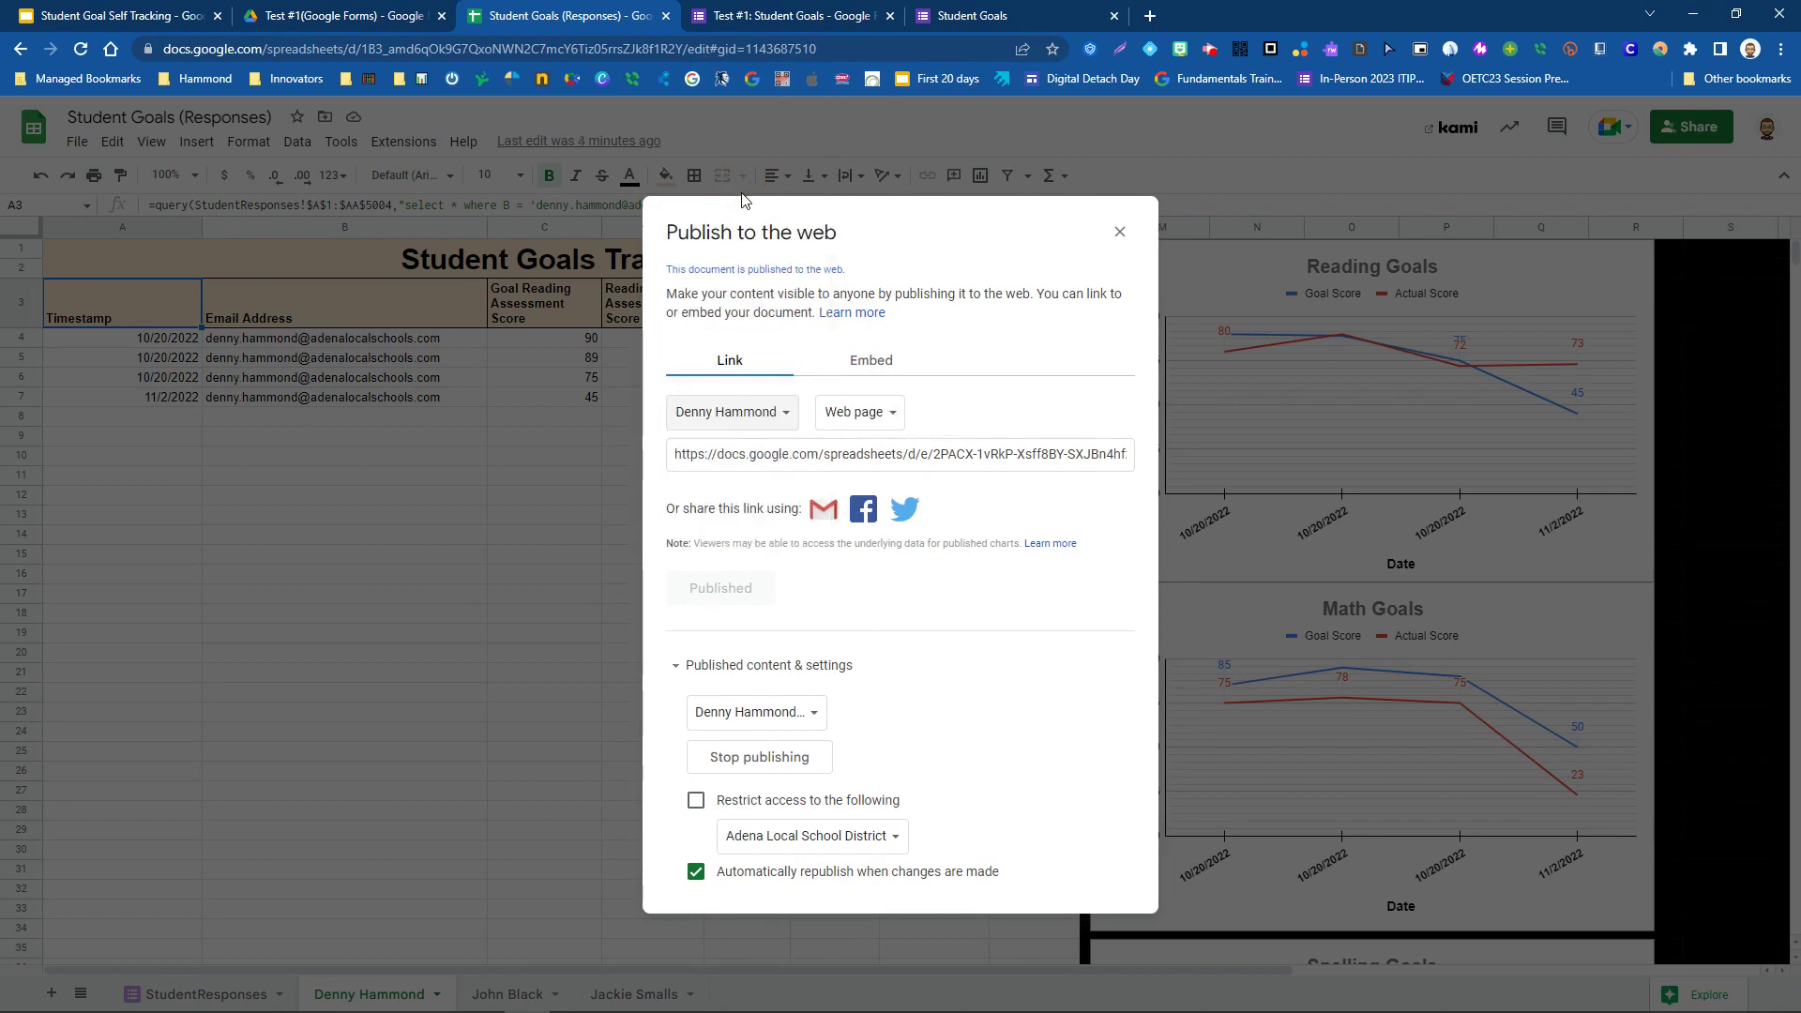
{"action": "left_click", "coordinate": [802, 454]}
{"action": "left_click_drag", "start_coordinate": [1116, 456], "coordinate": [945, 465]}
{"action": "left_click", "coordinate": [776, 419]}
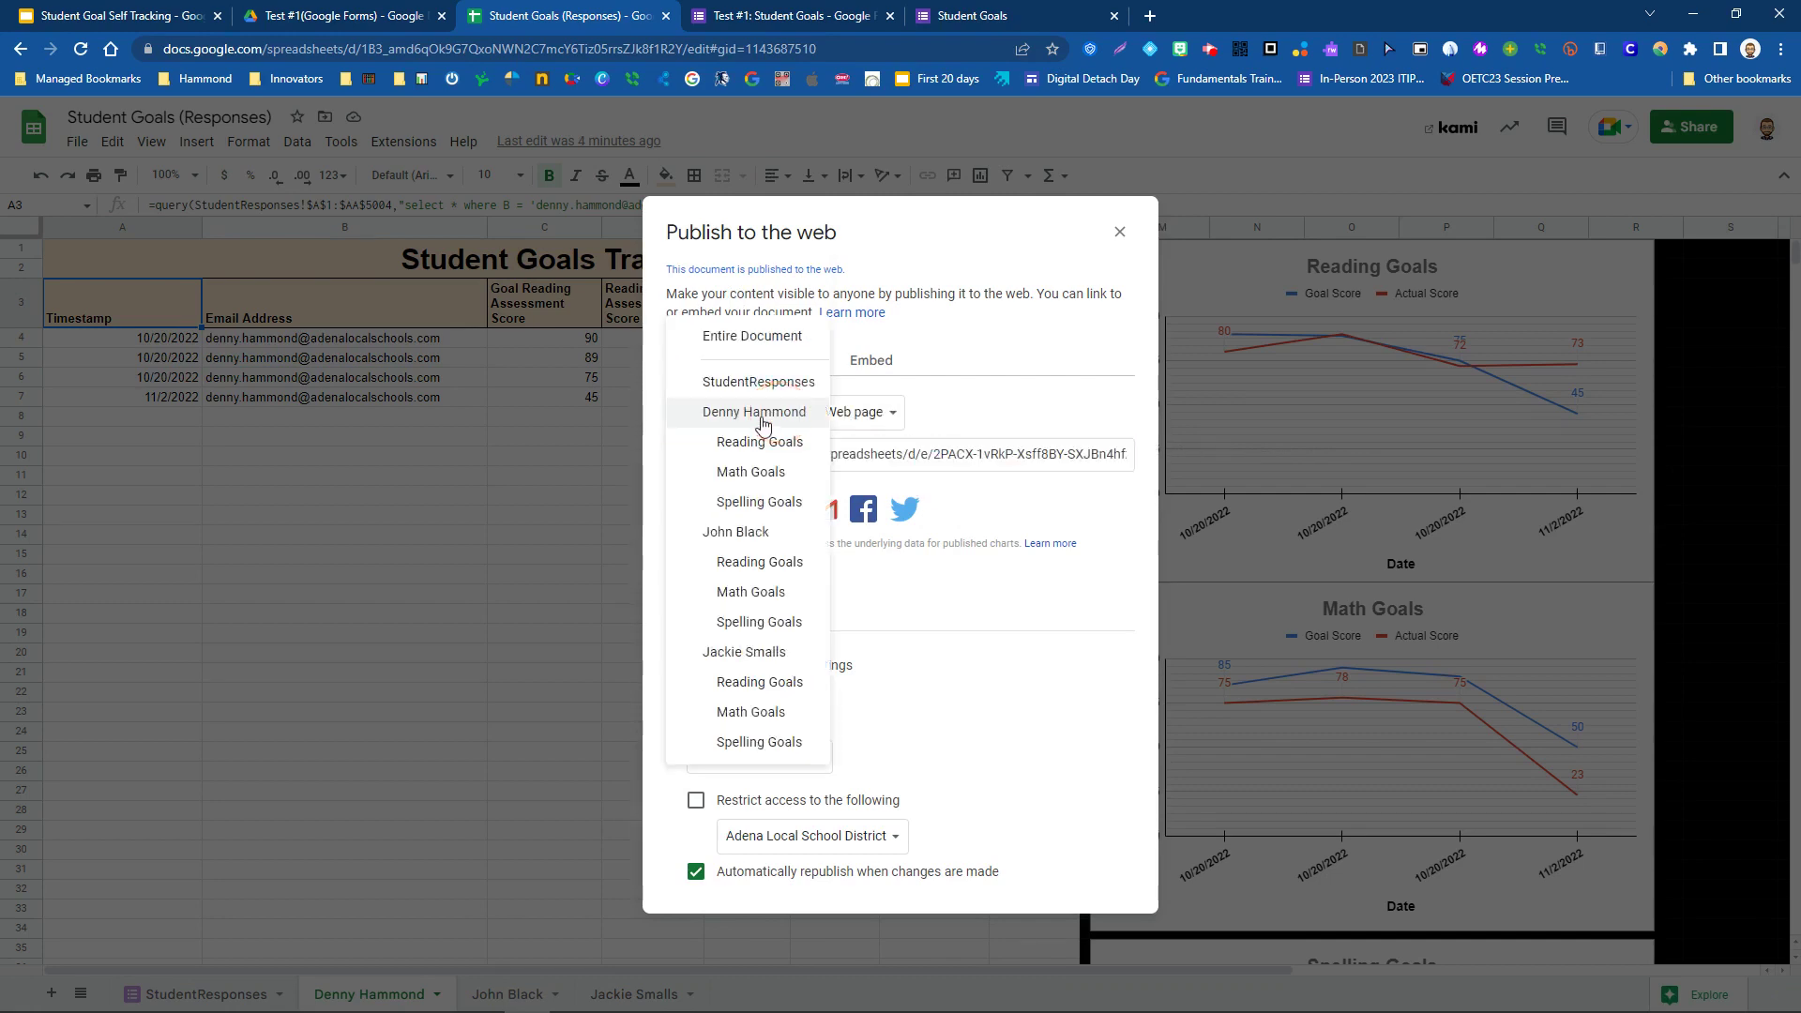
{"action": "left_click", "coordinate": [750, 527]}
{"action": "left_click", "coordinate": [755, 415]}
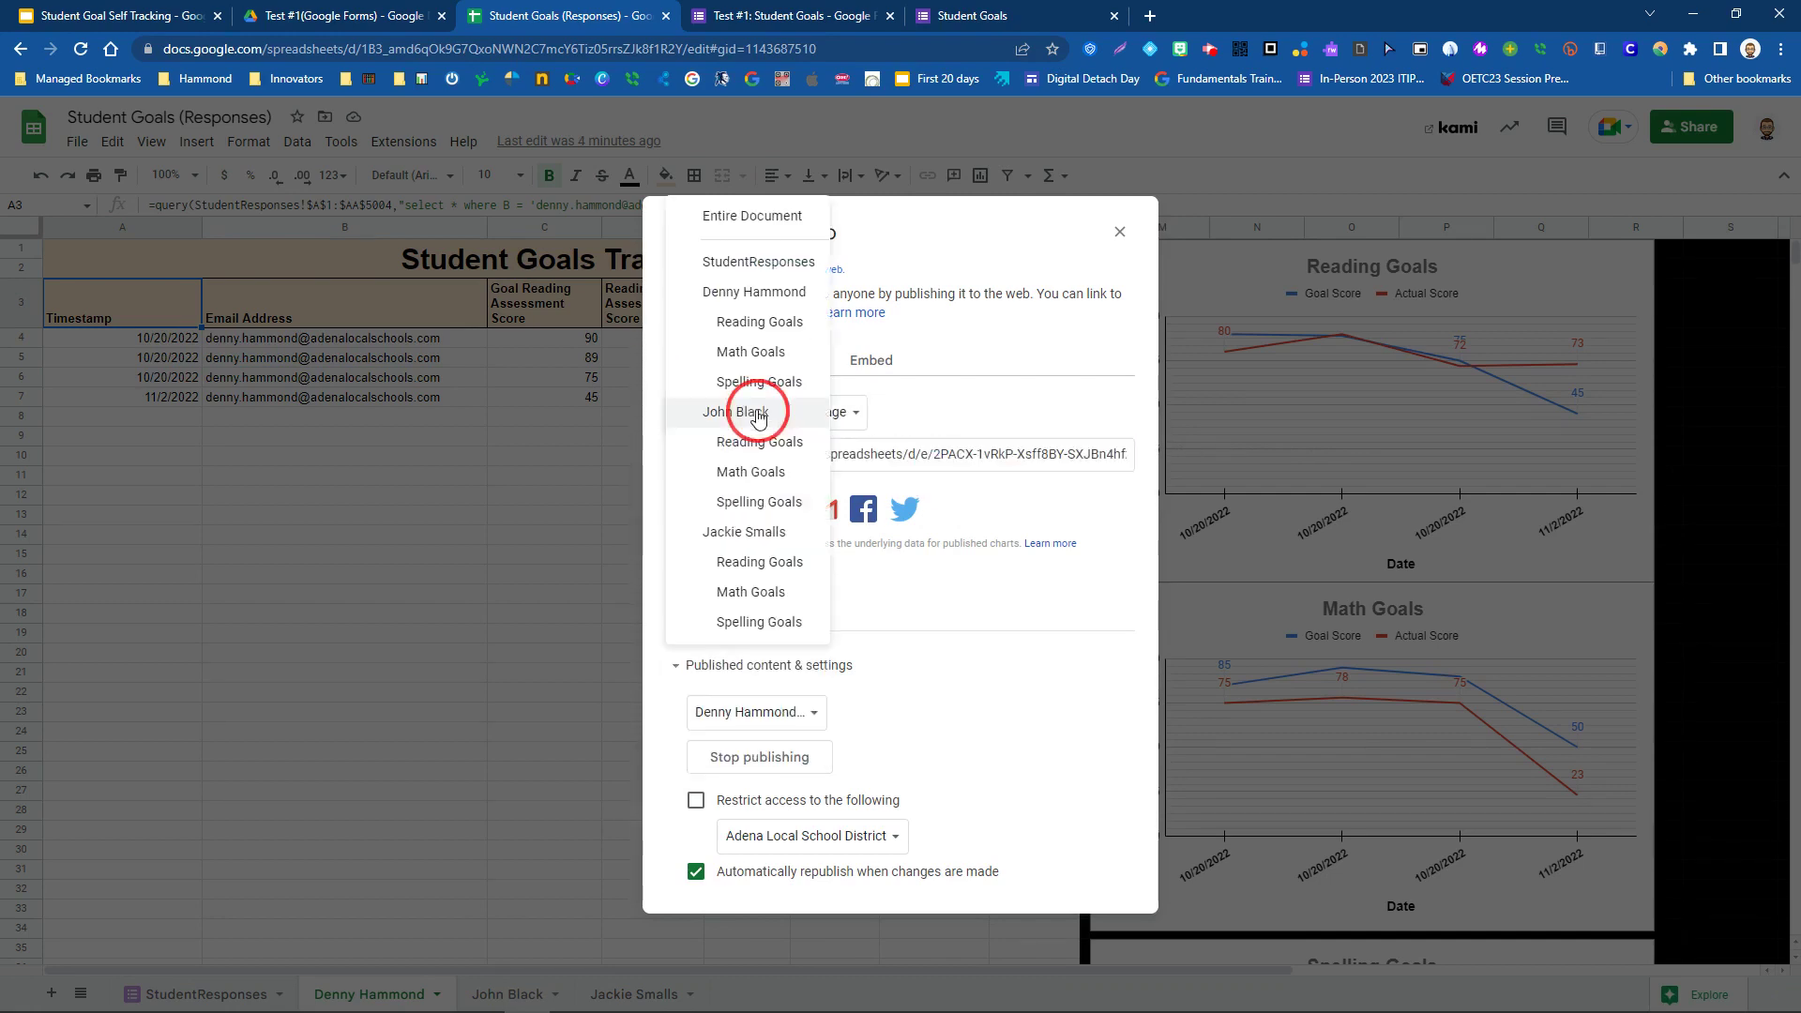
{"action": "left_click", "coordinate": [746, 530]}
{"action": "left_click", "coordinate": [996, 510]}
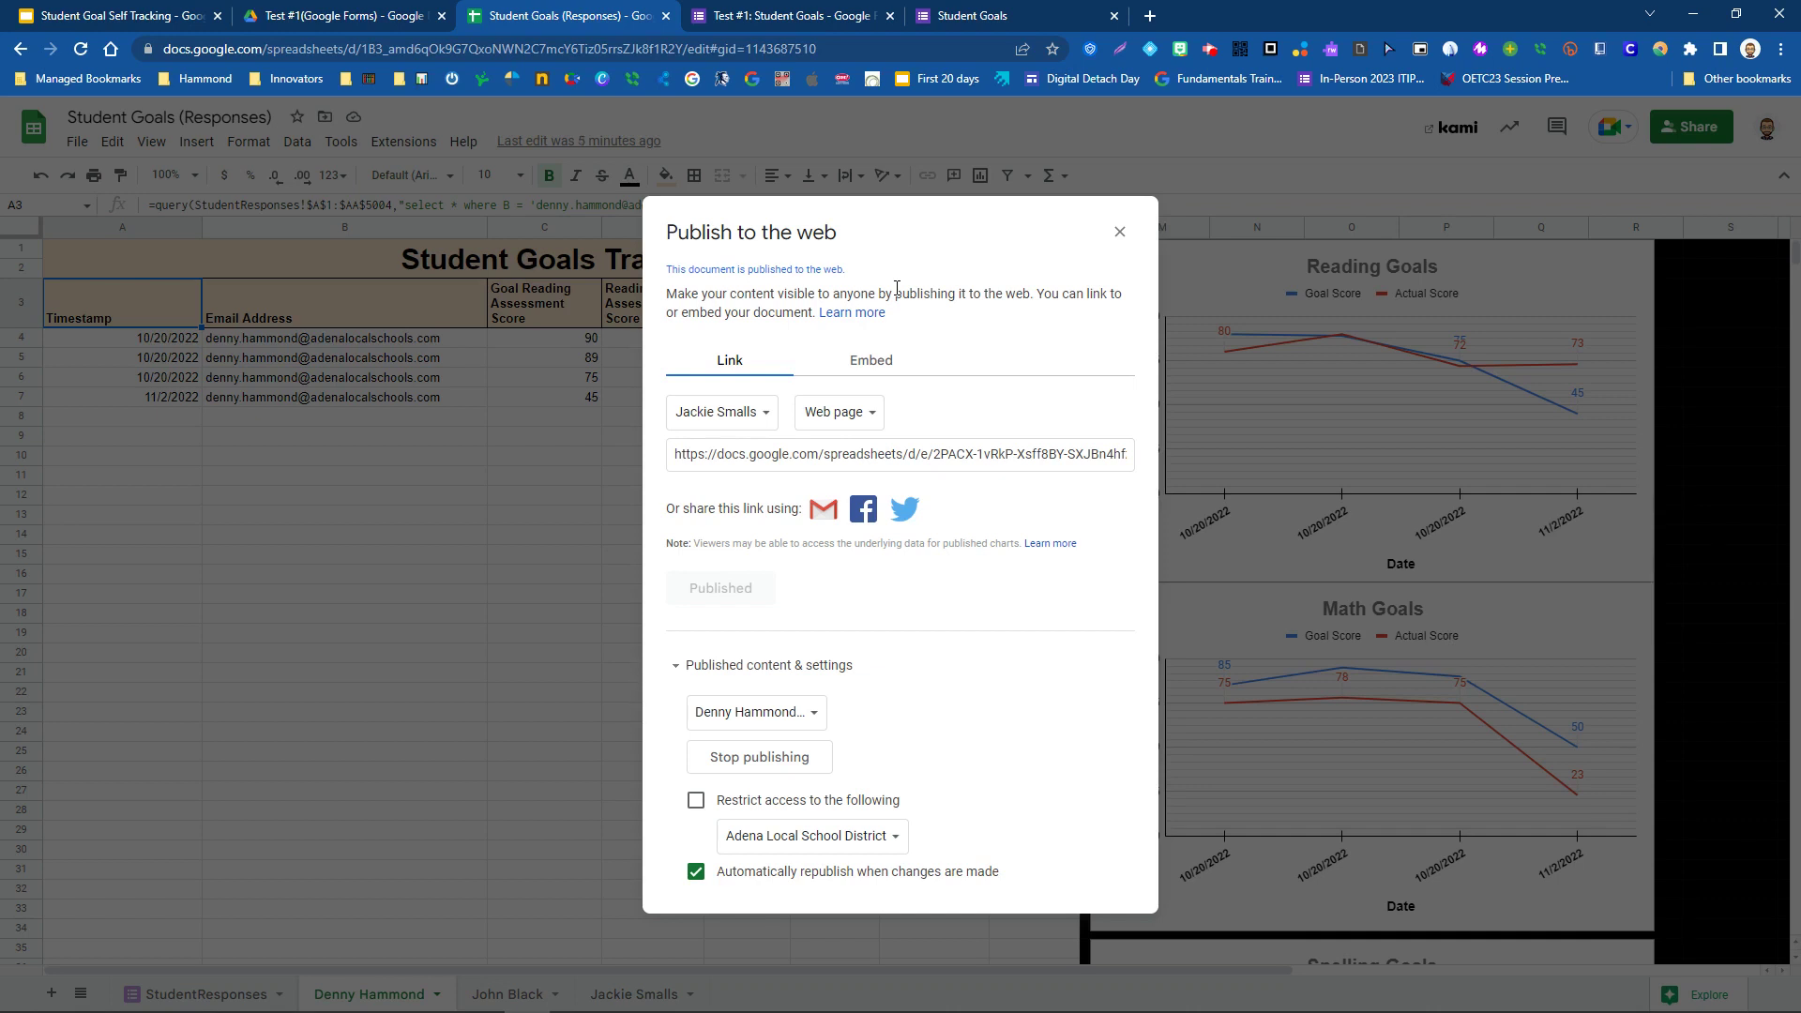
{"action": "left_click", "coordinate": [1119, 232]}
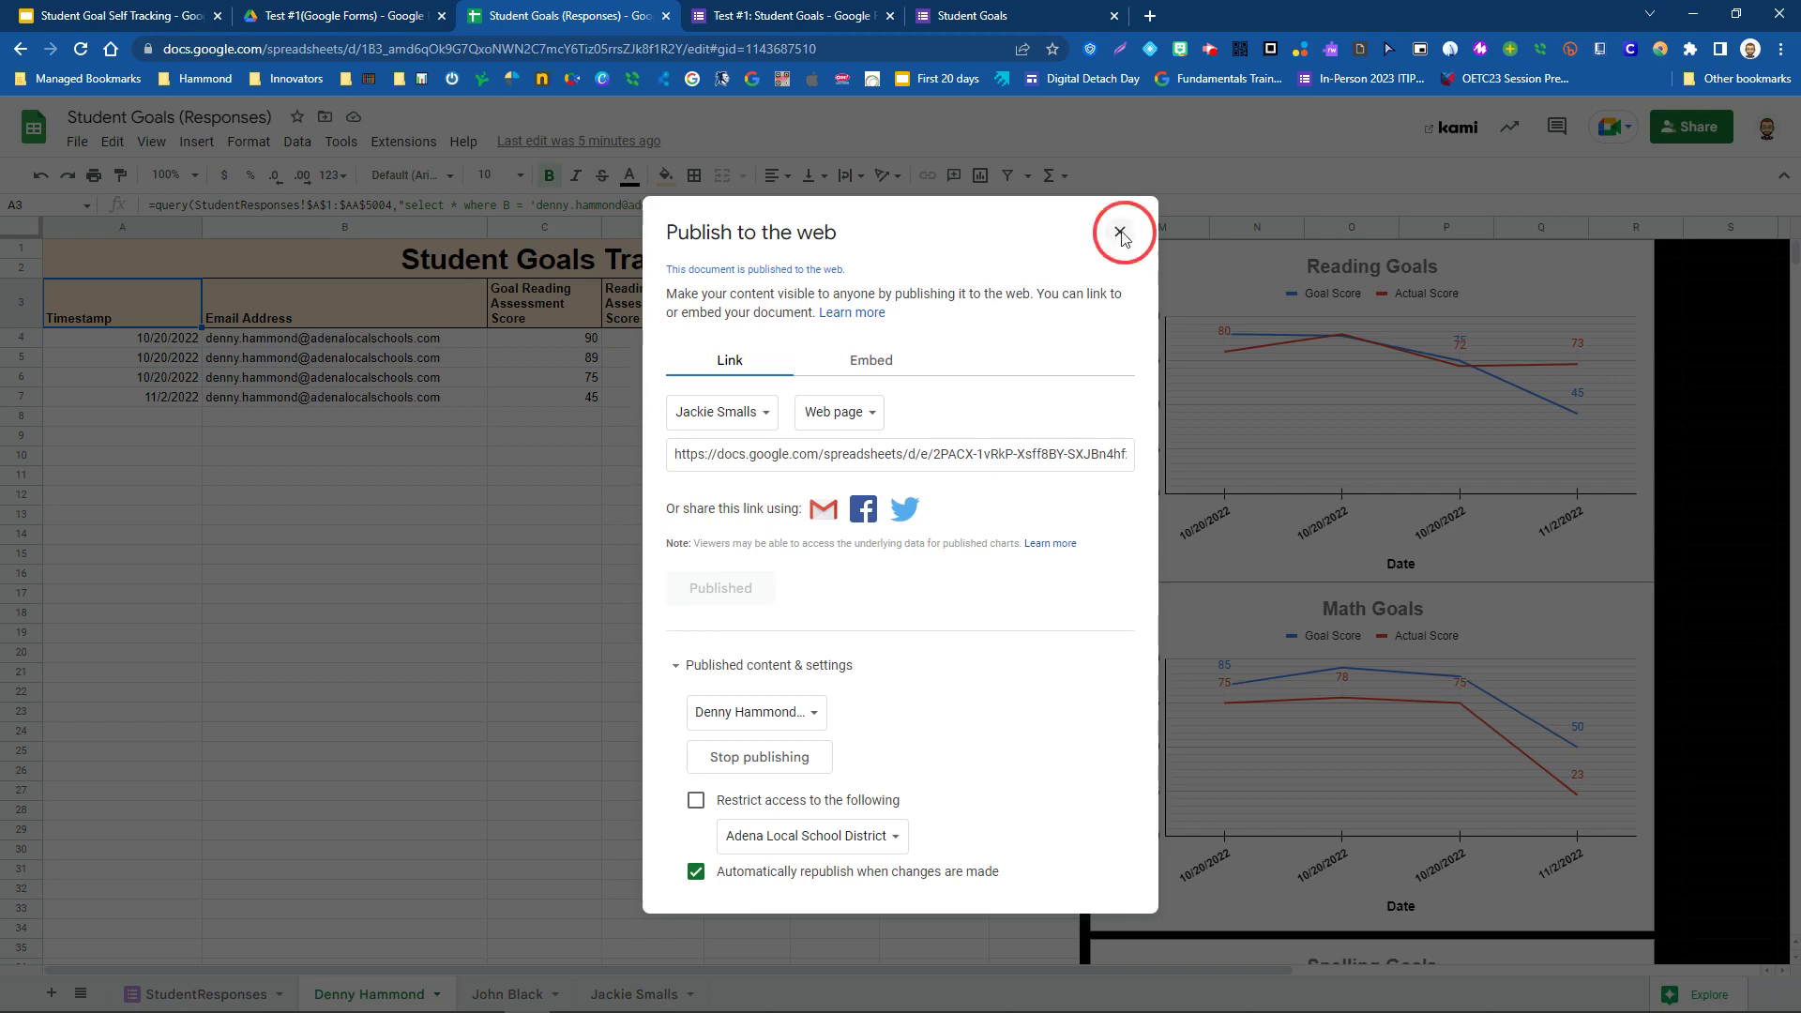
- In the Student Goal Self Tracking deck, move from slide 3 to the slide 4 Google Sheets slide
{"action": "left_click", "coordinate": [162, 11]}
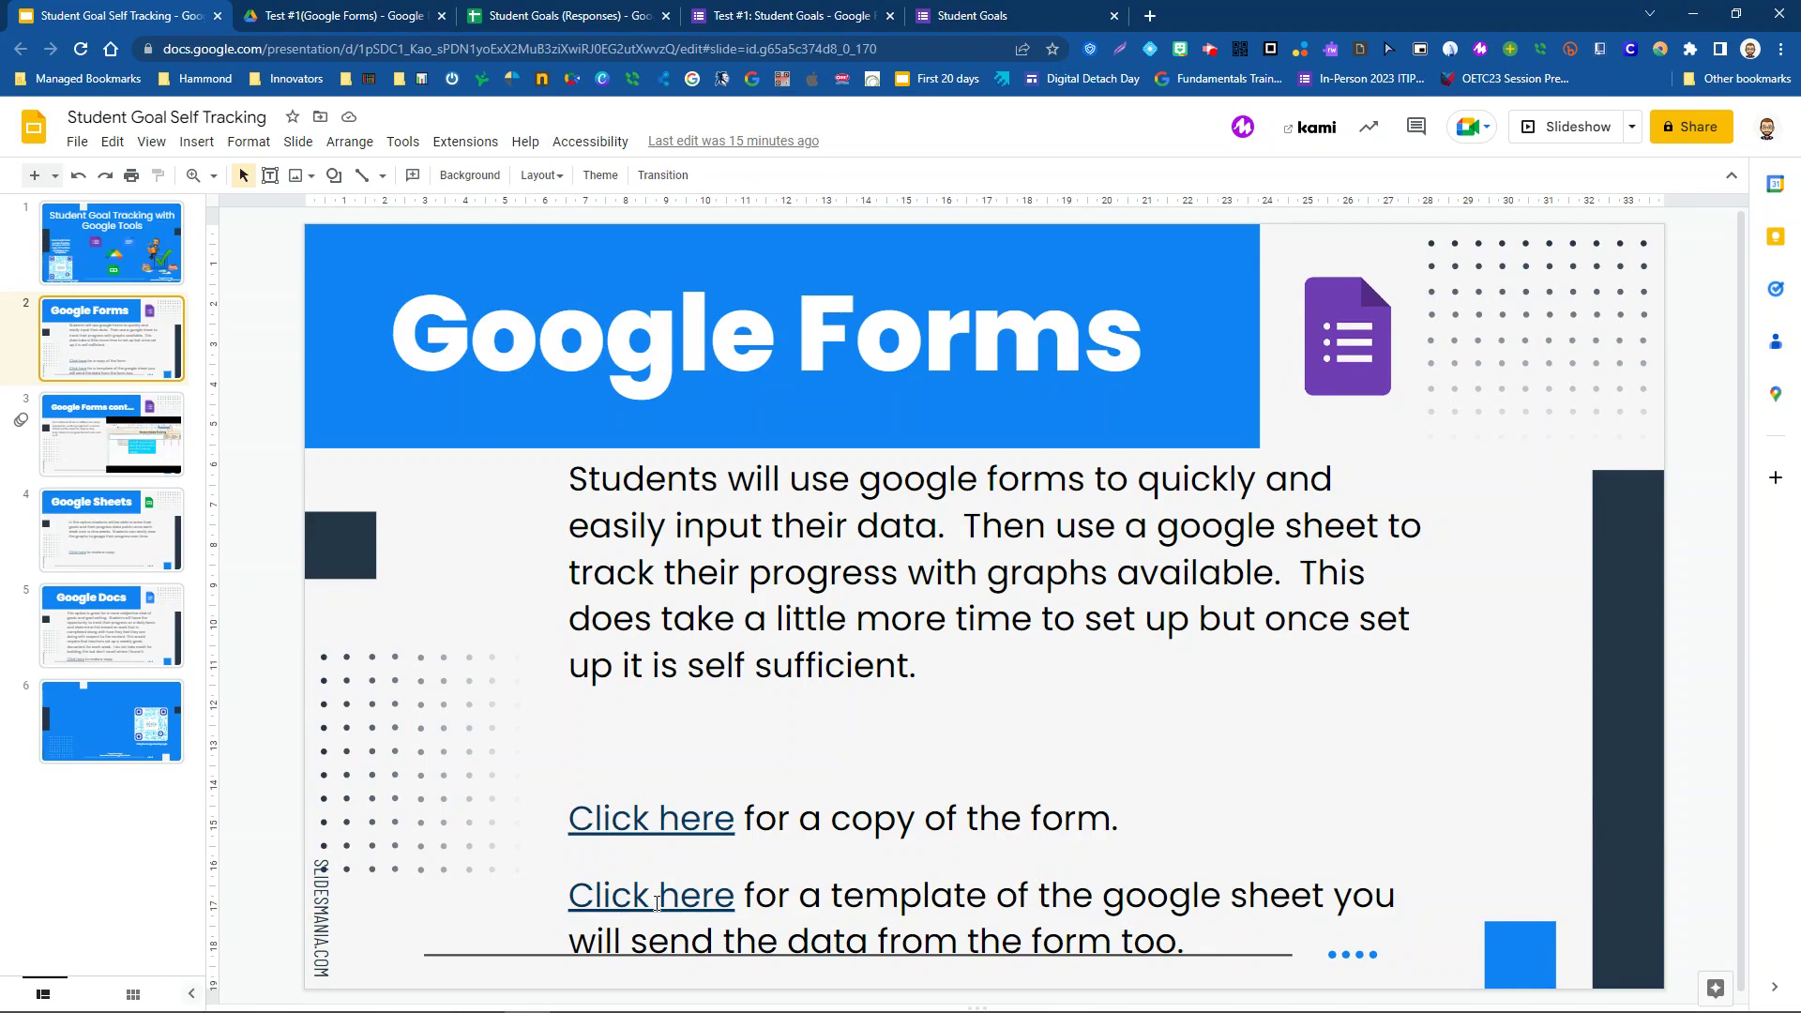
{"action": "left_click", "coordinate": [90, 420]}
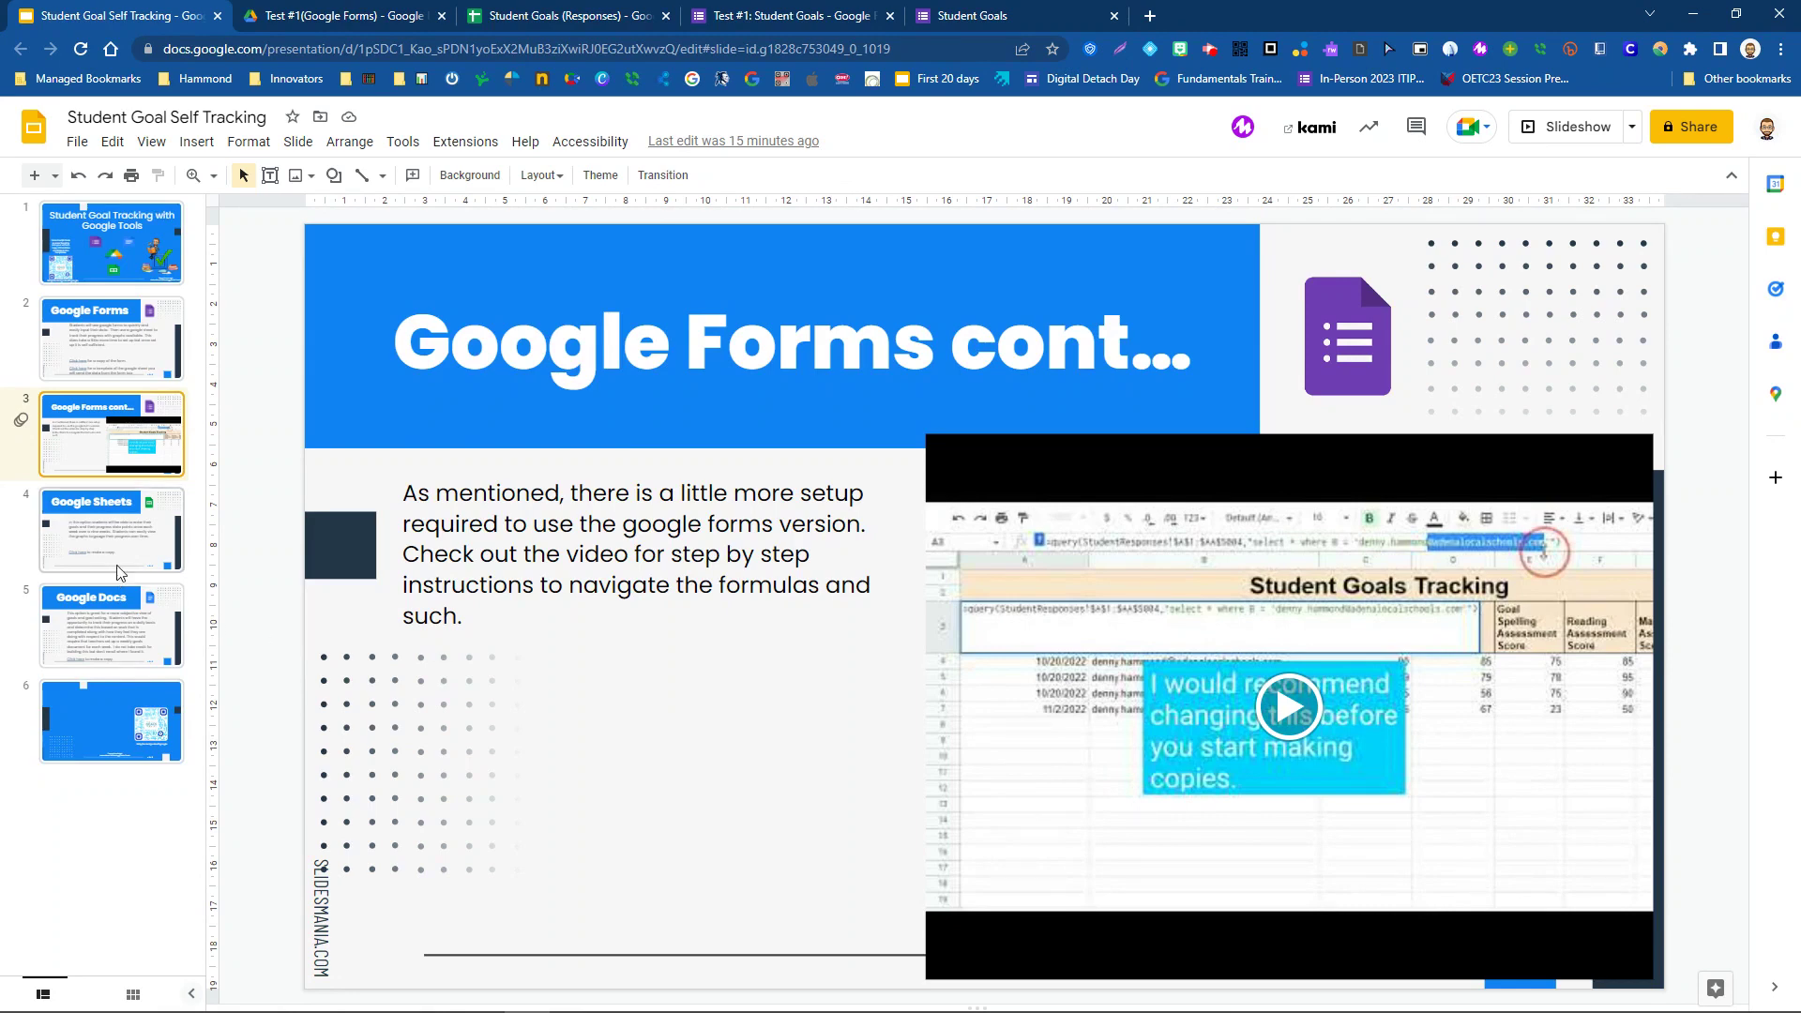
{"action": "left_click", "coordinate": [111, 533]}
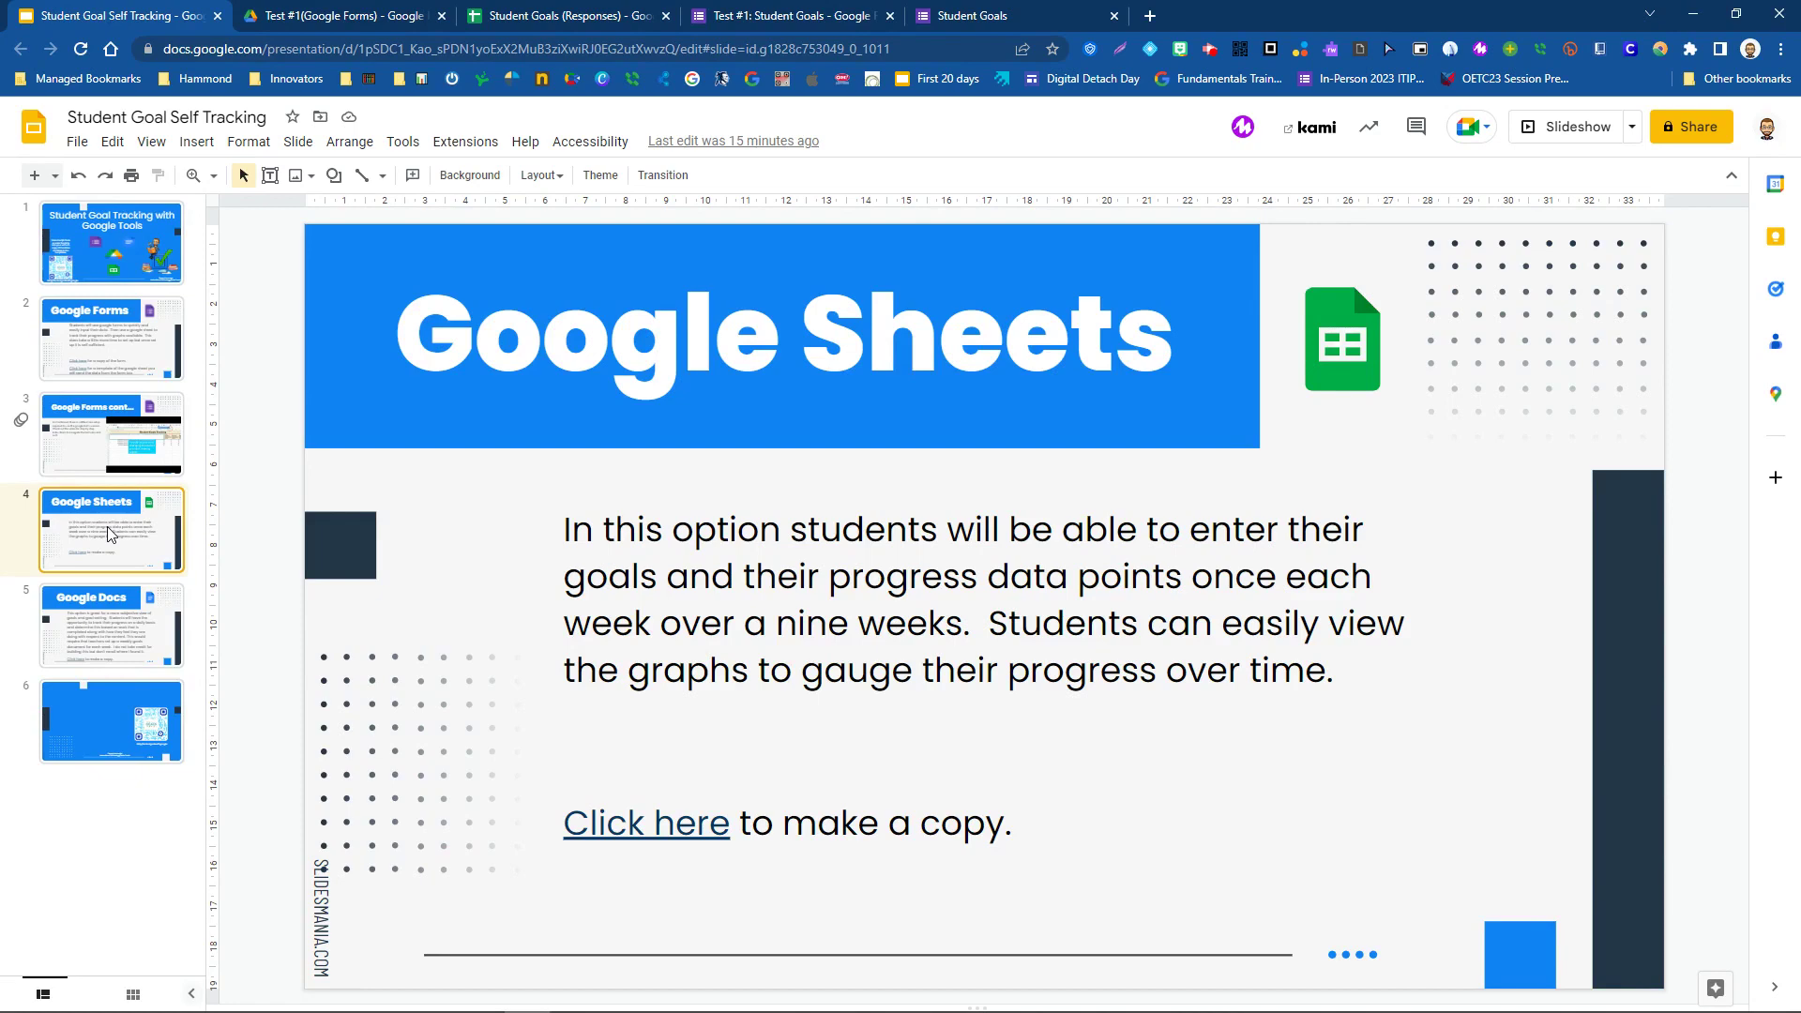
{"action": "left_click", "coordinate": [324, 18]}
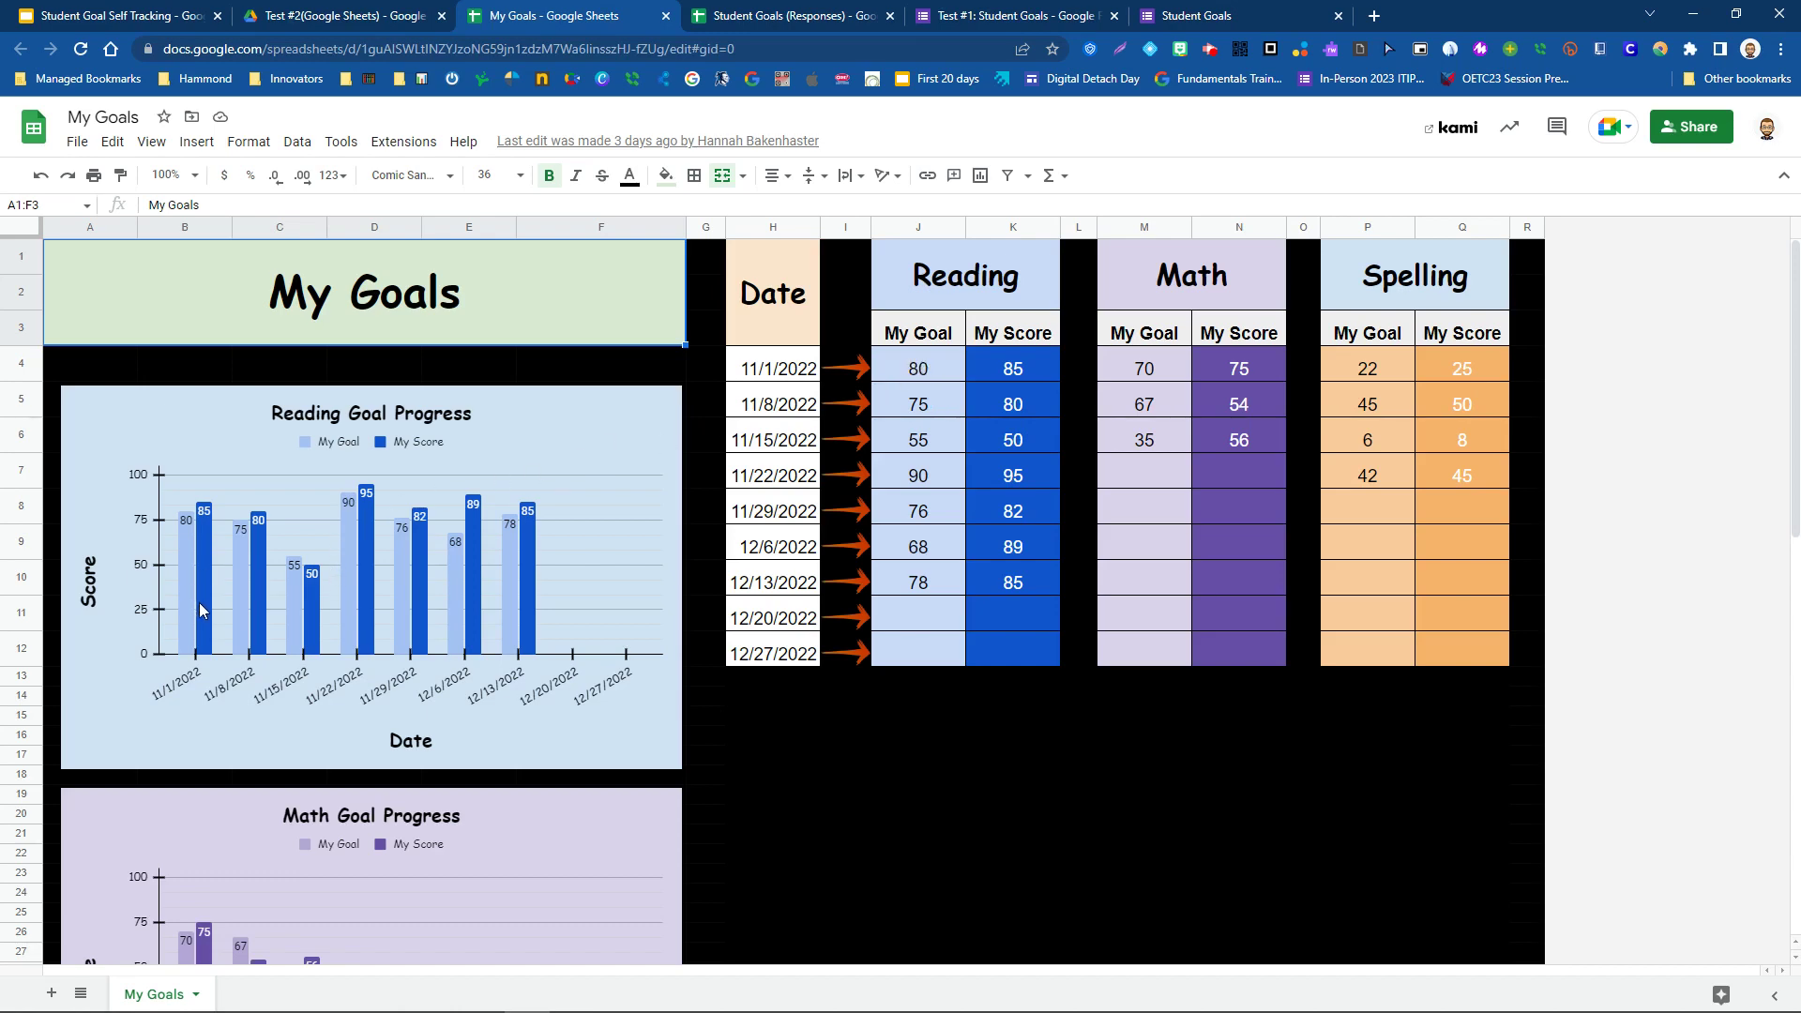
- Scroll down the My Goals spreadsheet to view its Reading, Math and Spelling tables
{"action": "scroll", "coordinate": [201, 608], "scroll_direction": "down", "scroll_amount": 3}
{"action": "scroll", "coordinate": [189, 611], "scroll_direction": "up", "scroll_amount": 3}
{"action": "scroll", "coordinate": [749, 754], "scroll_direction": "down", "scroll_amount": 3}
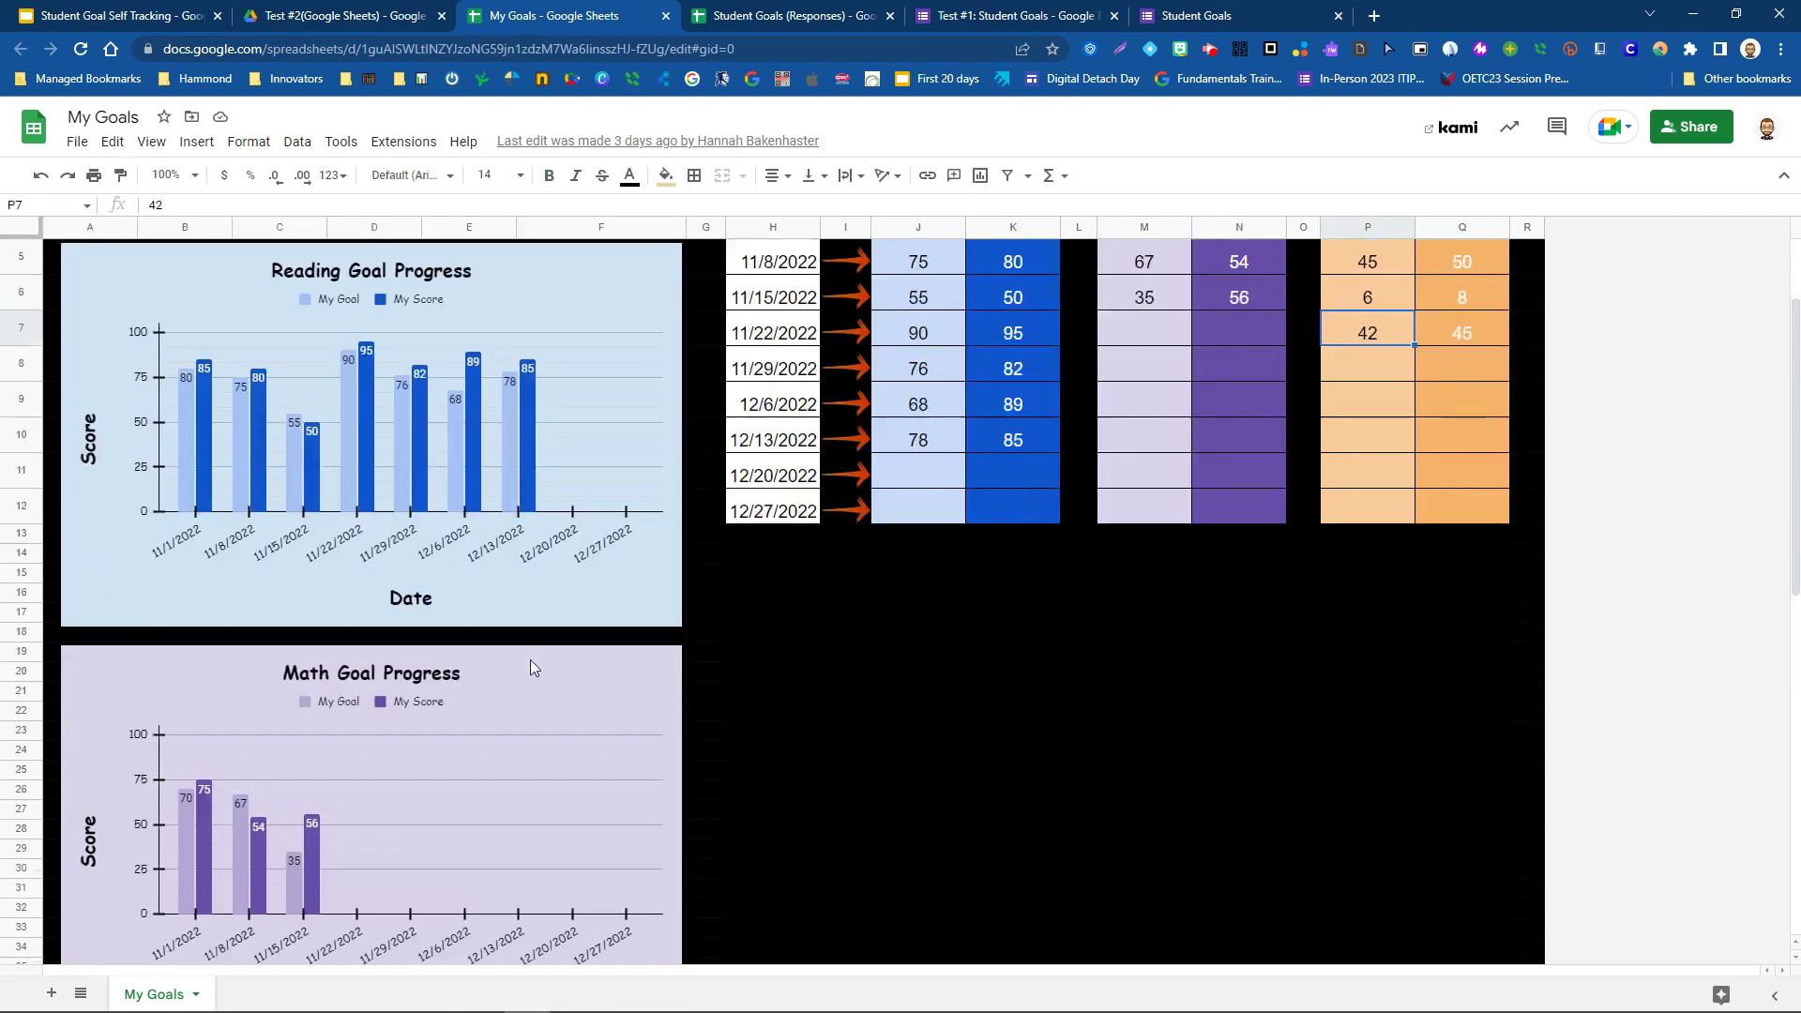
{"action": "scroll", "coordinate": [531, 661], "scroll_direction": "down", "scroll_amount": 4}
{"action": "scroll", "coordinate": [531, 667], "scroll_direction": "up", "scroll_amount": 6}
{"action": "left_click", "coordinate": [773, 372]}
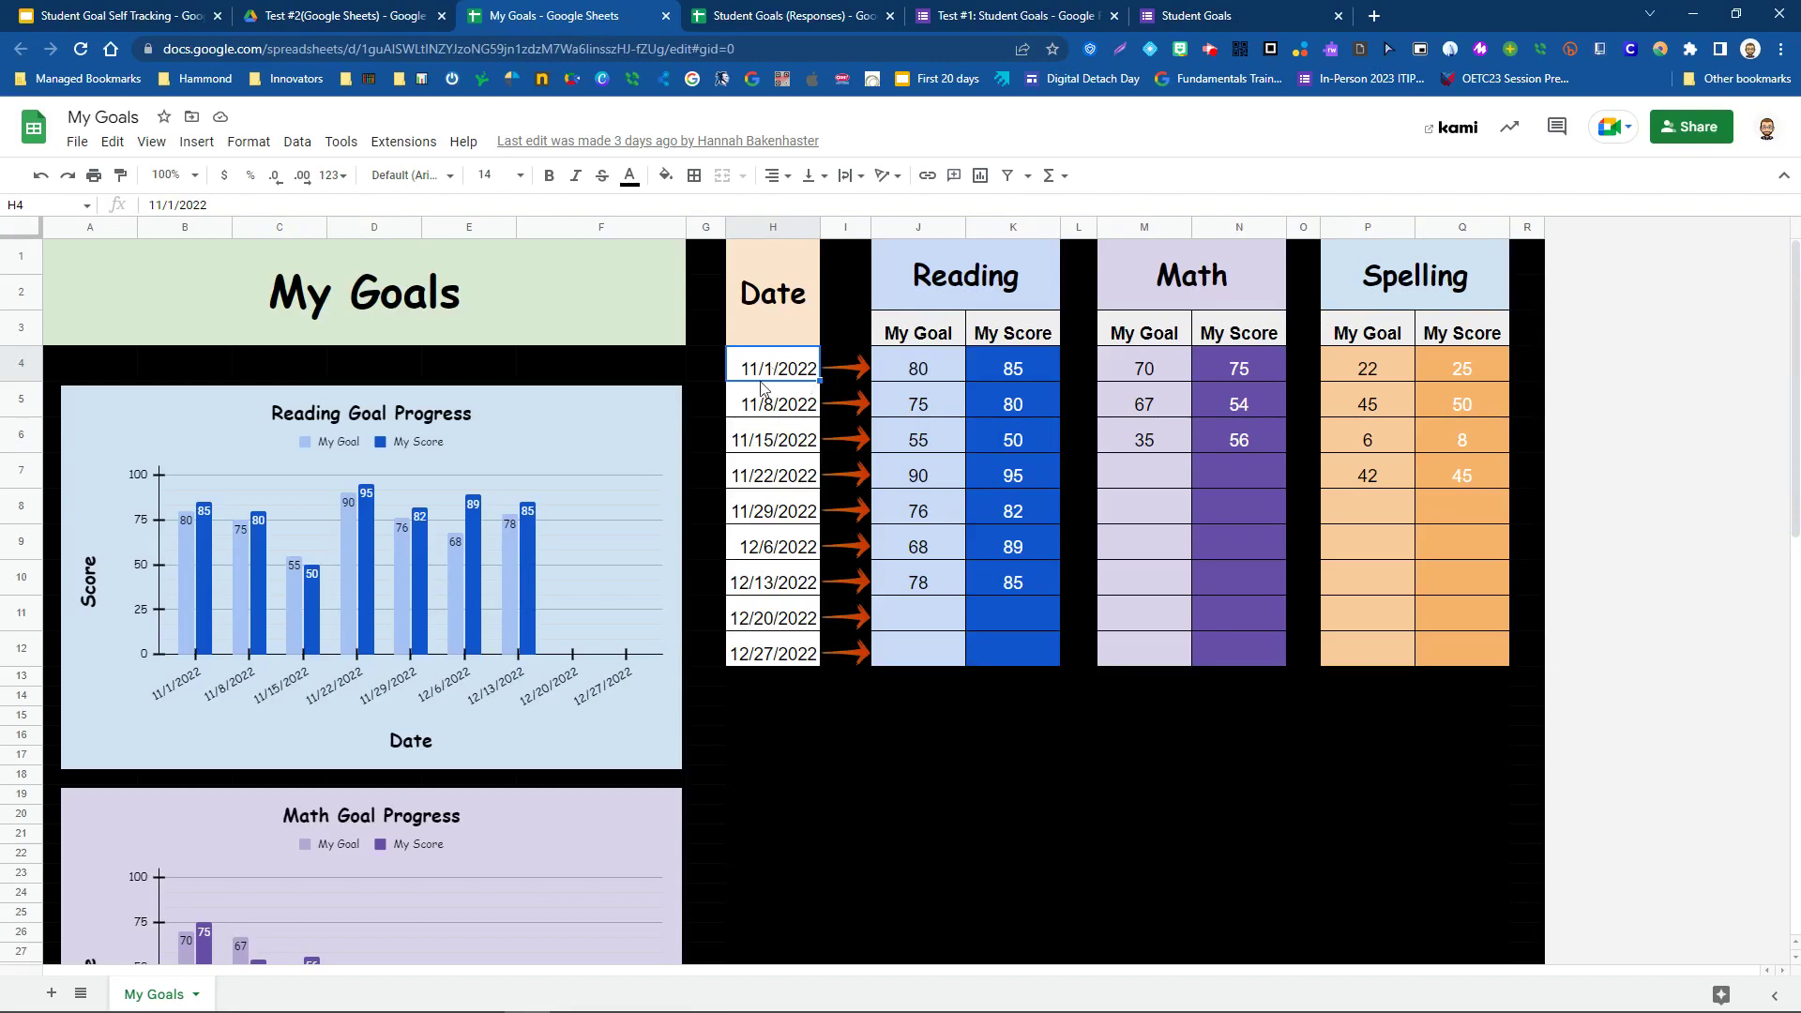
{"action": "left_click", "coordinate": [769, 406]}
{"action": "left_click", "coordinate": [766, 375]}
{"action": "left_click", "coordinate": [771, 413]}
{"action": "left_click", "coordinate": [778, 443]}
{"action": "left_click", "coordinate": [783, 478]}
{"action": "left_click", "coordinate": [778, 518]}
{"action": "left_click", "coordinate": [779, 550]}
{"action": "left_click", "coordinate": [773, 586]}
{"action": "left_click", "coordinate": [778, 619]}
{"action": "left_click", "coordinate": [782, 659]}
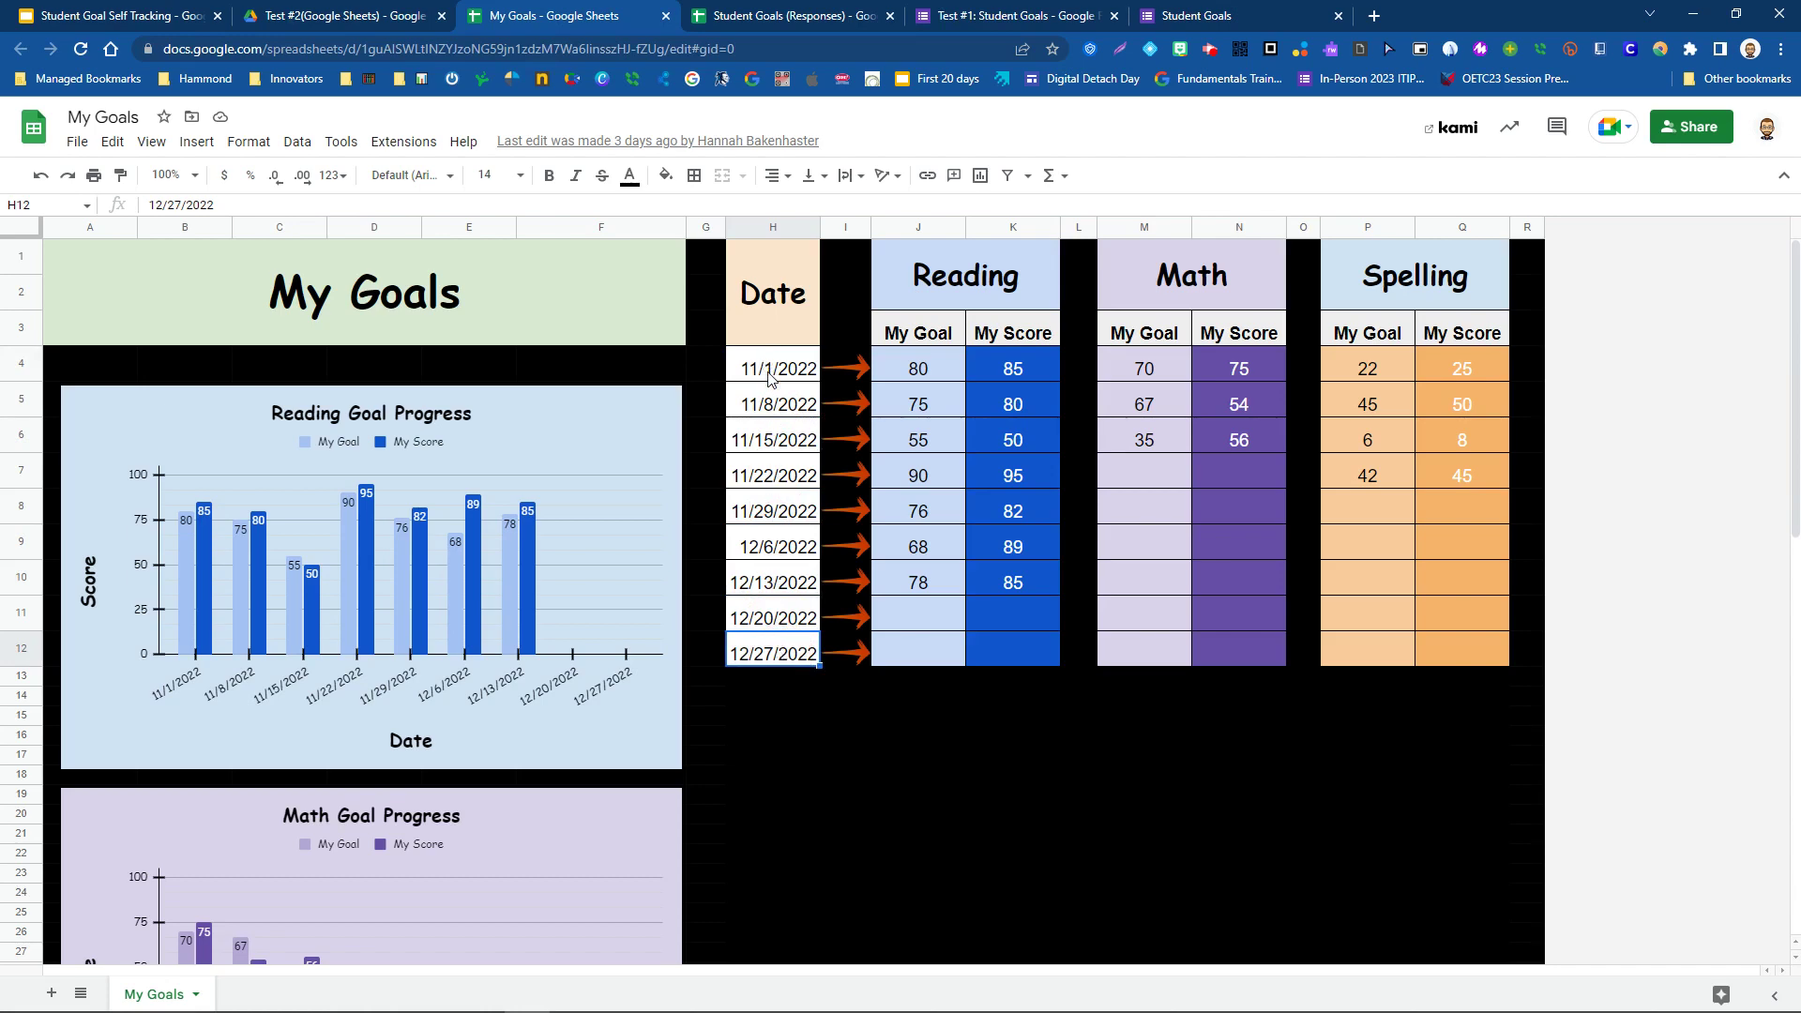
{"action": "left_click", "coordinate": [921, 380]}
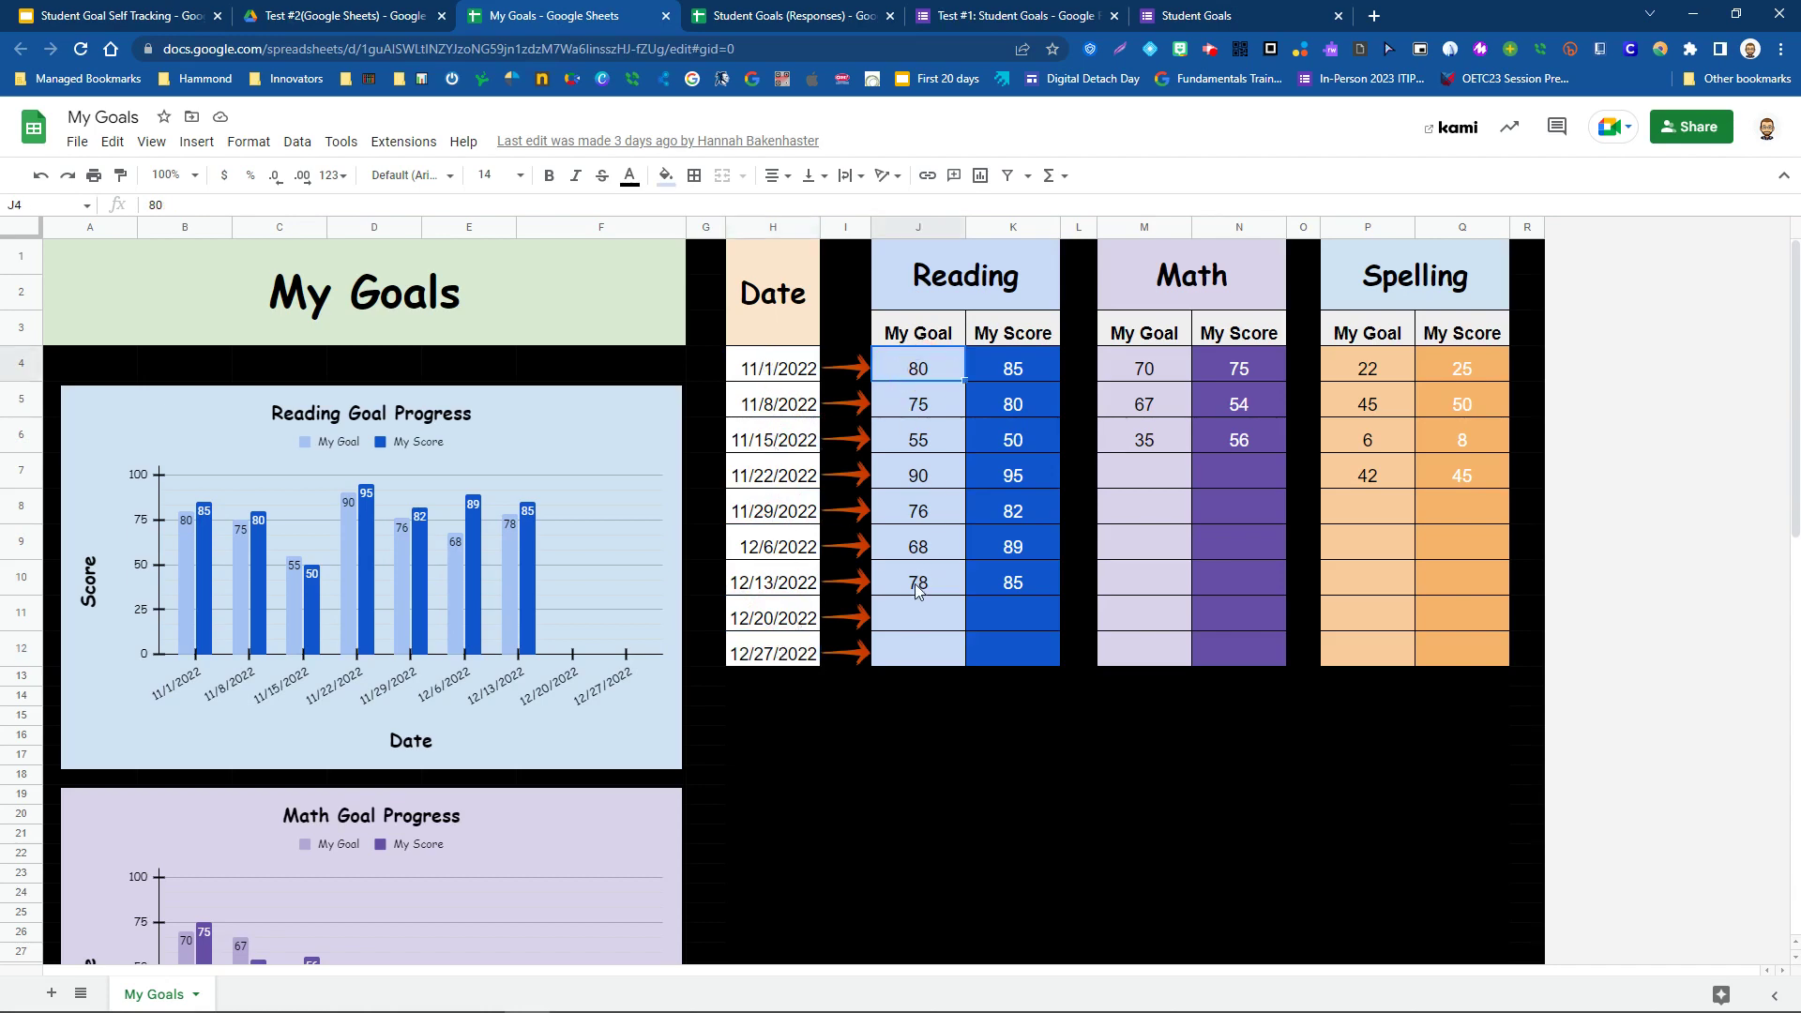
{"action": "left_click_drag", "start_coordinate": [919, 368], "coordinate": [1011, 582]}
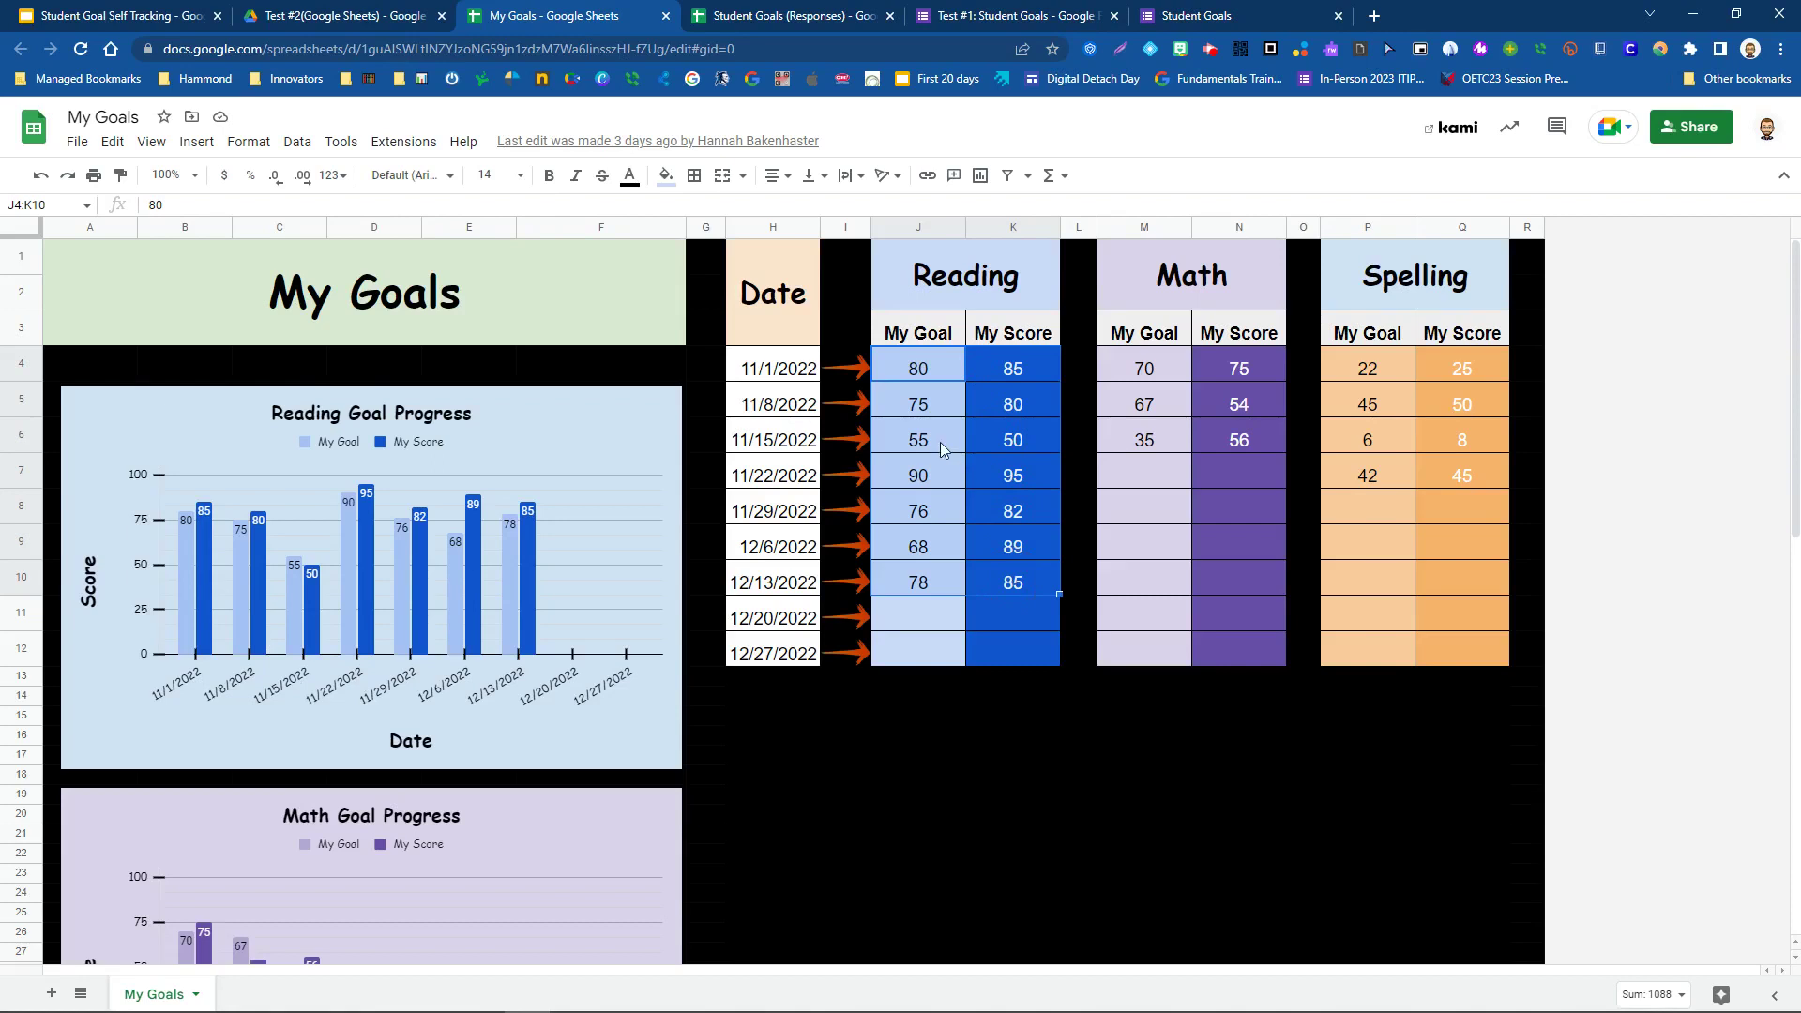
{"action": "left_click_drag", "start_coordinate": [925, 370], "coordinate": [1021, 588]}
{"action": "double_click", "coordinate": [1021, 587]}
{"action": "key", "text": "Escape"}
{"action": "key", "text": "Delete"}
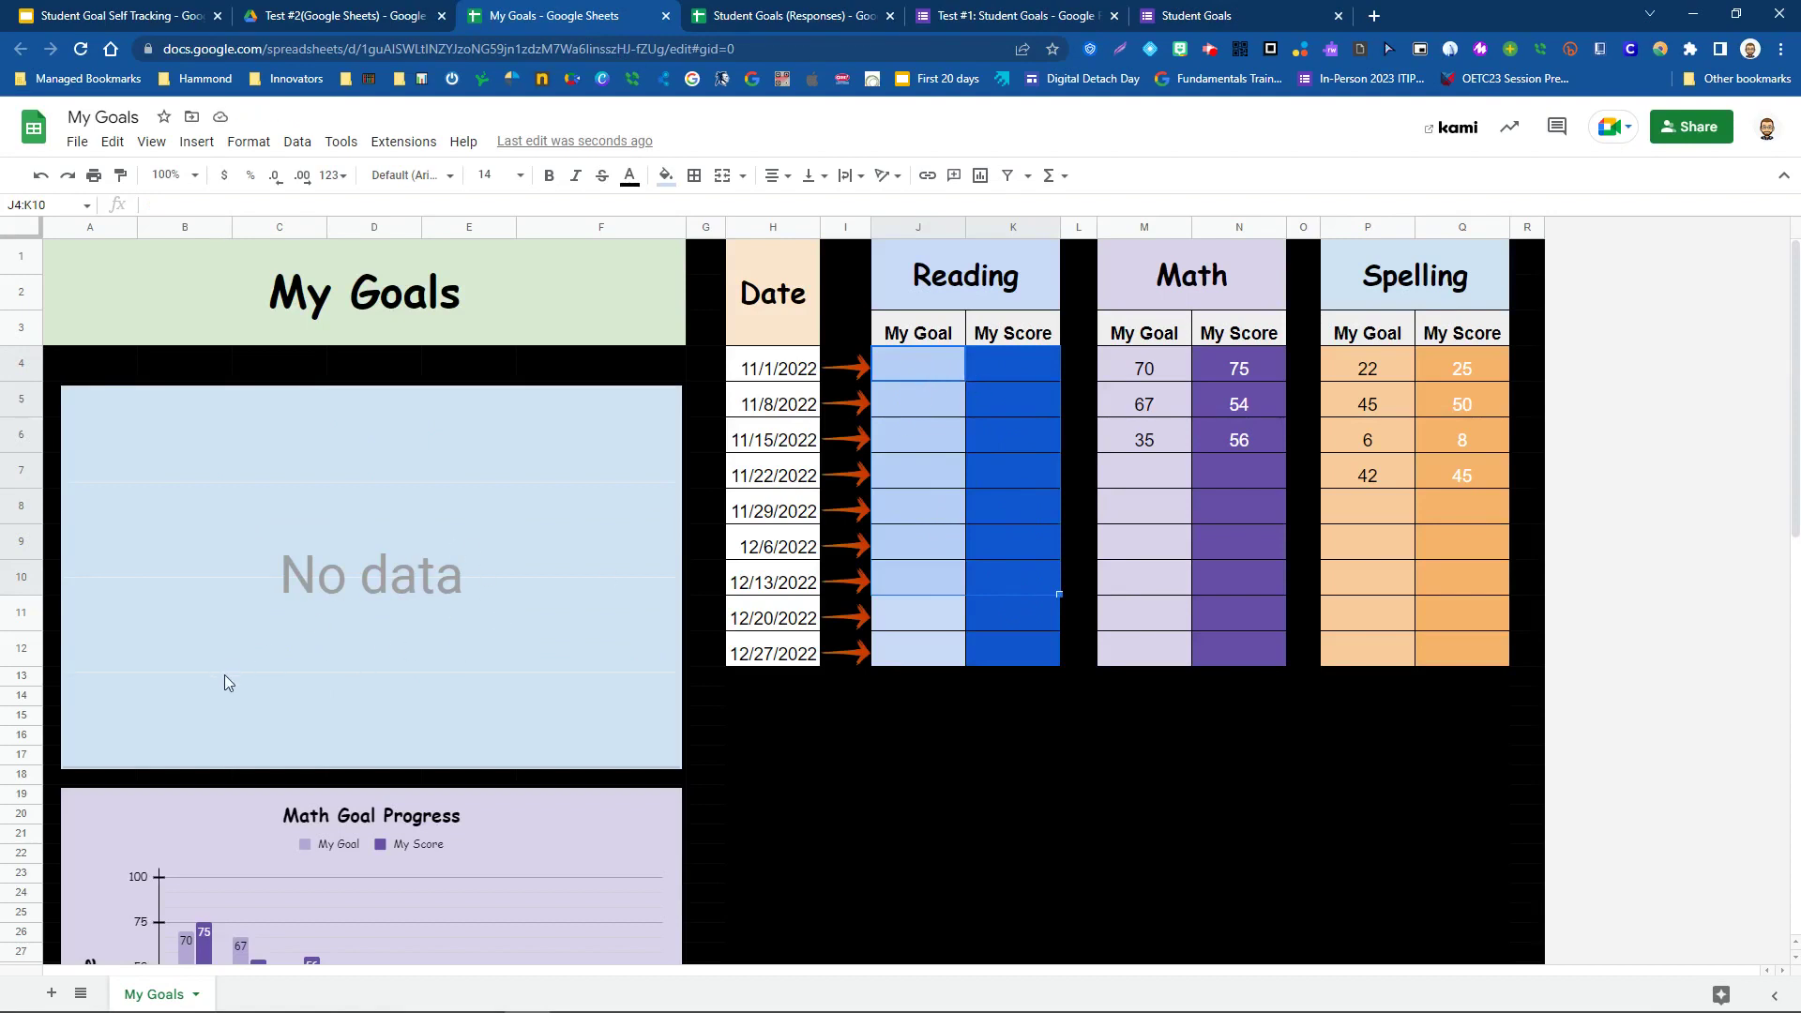
{"action": "left_click", "coordinate": [41, 175]}
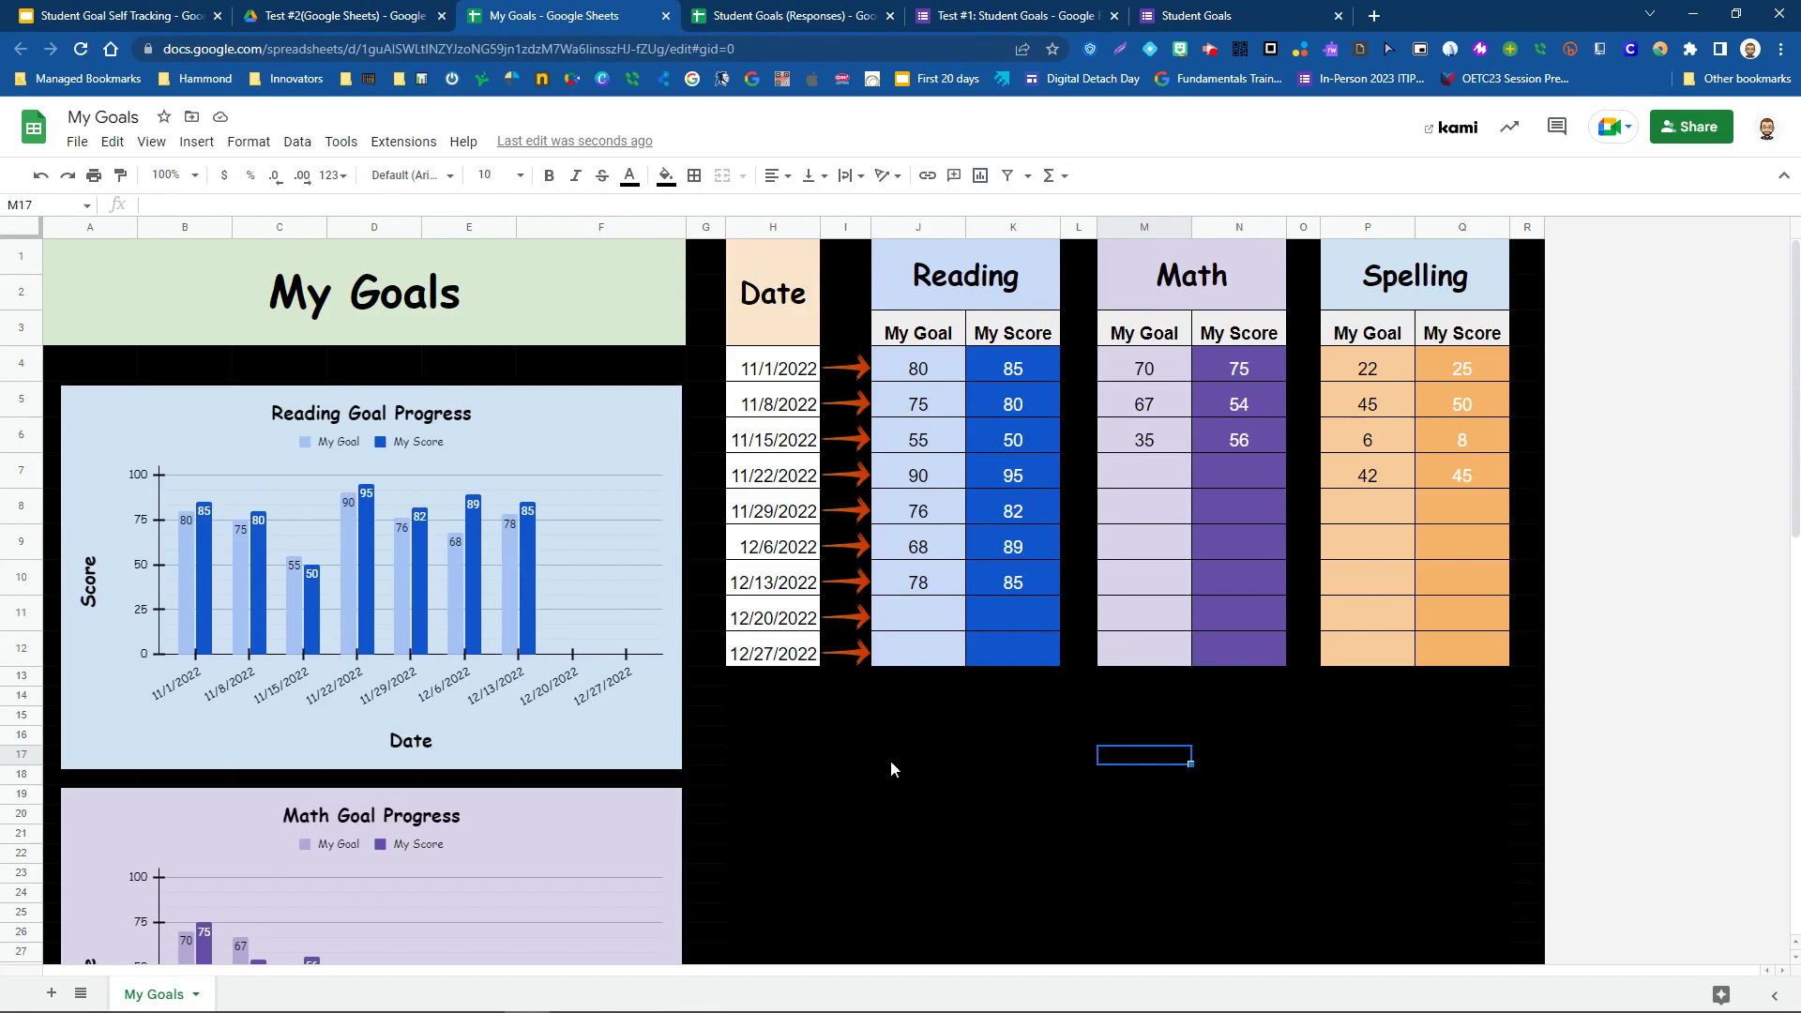
- Open the Student Daily Goal Tracking document from the Test #3(Google Doc) folder in Drive
{"action": "left_click", "coordinate": [313, 17]}
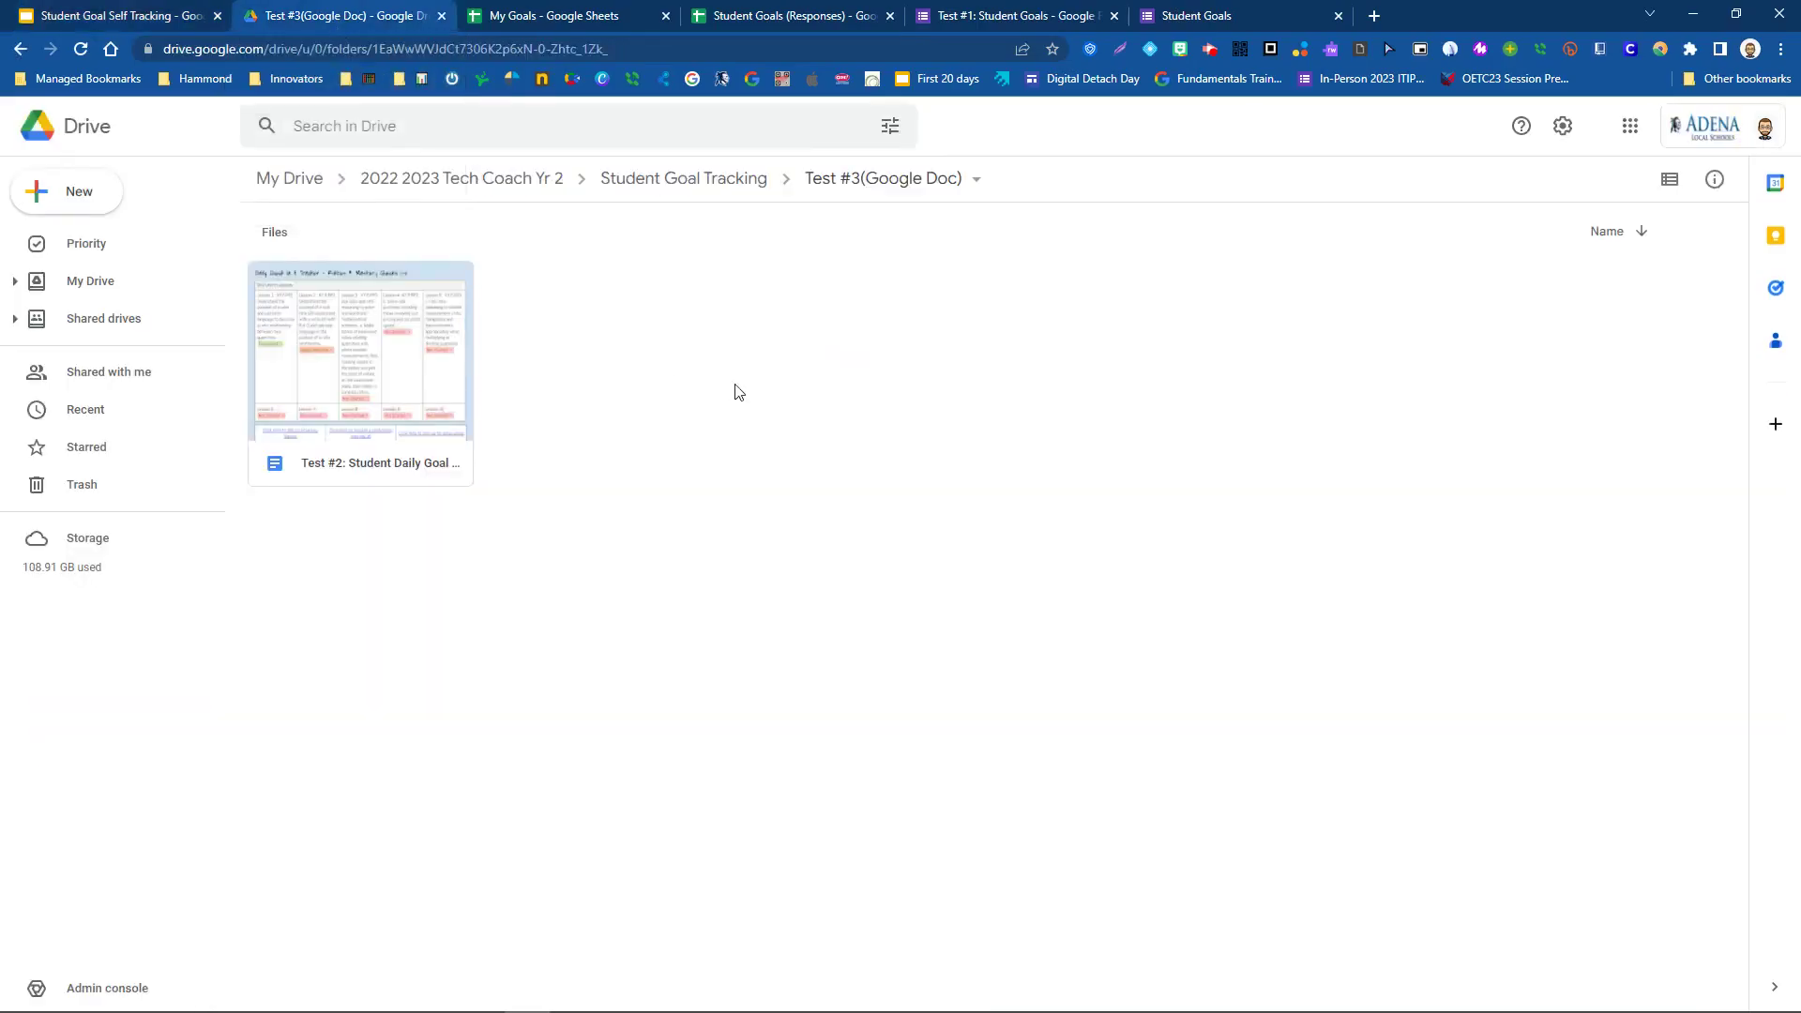
{"action": "double_click", "coordinate": [376, 459]}
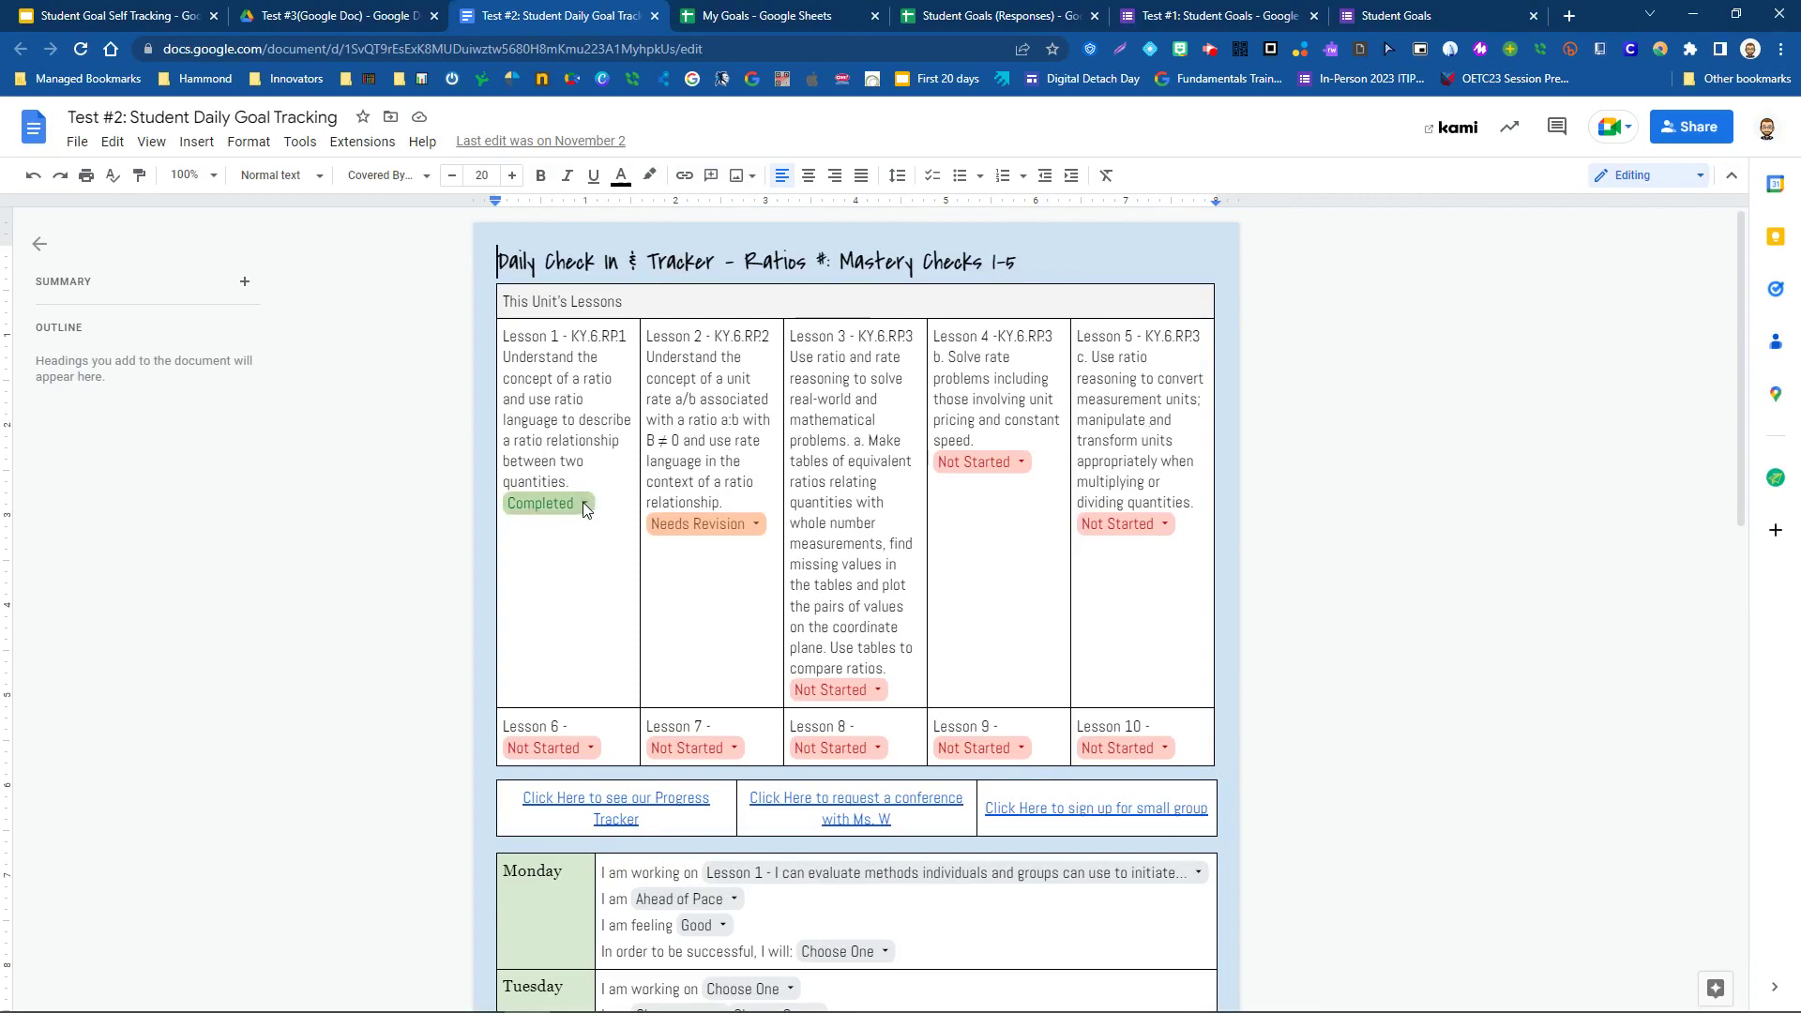
- Inspect the status options on the Lesson 1 and Lesson 2 chips, leaving both unchanged
{"action": "left_click", "coordinate": [584, 507]}
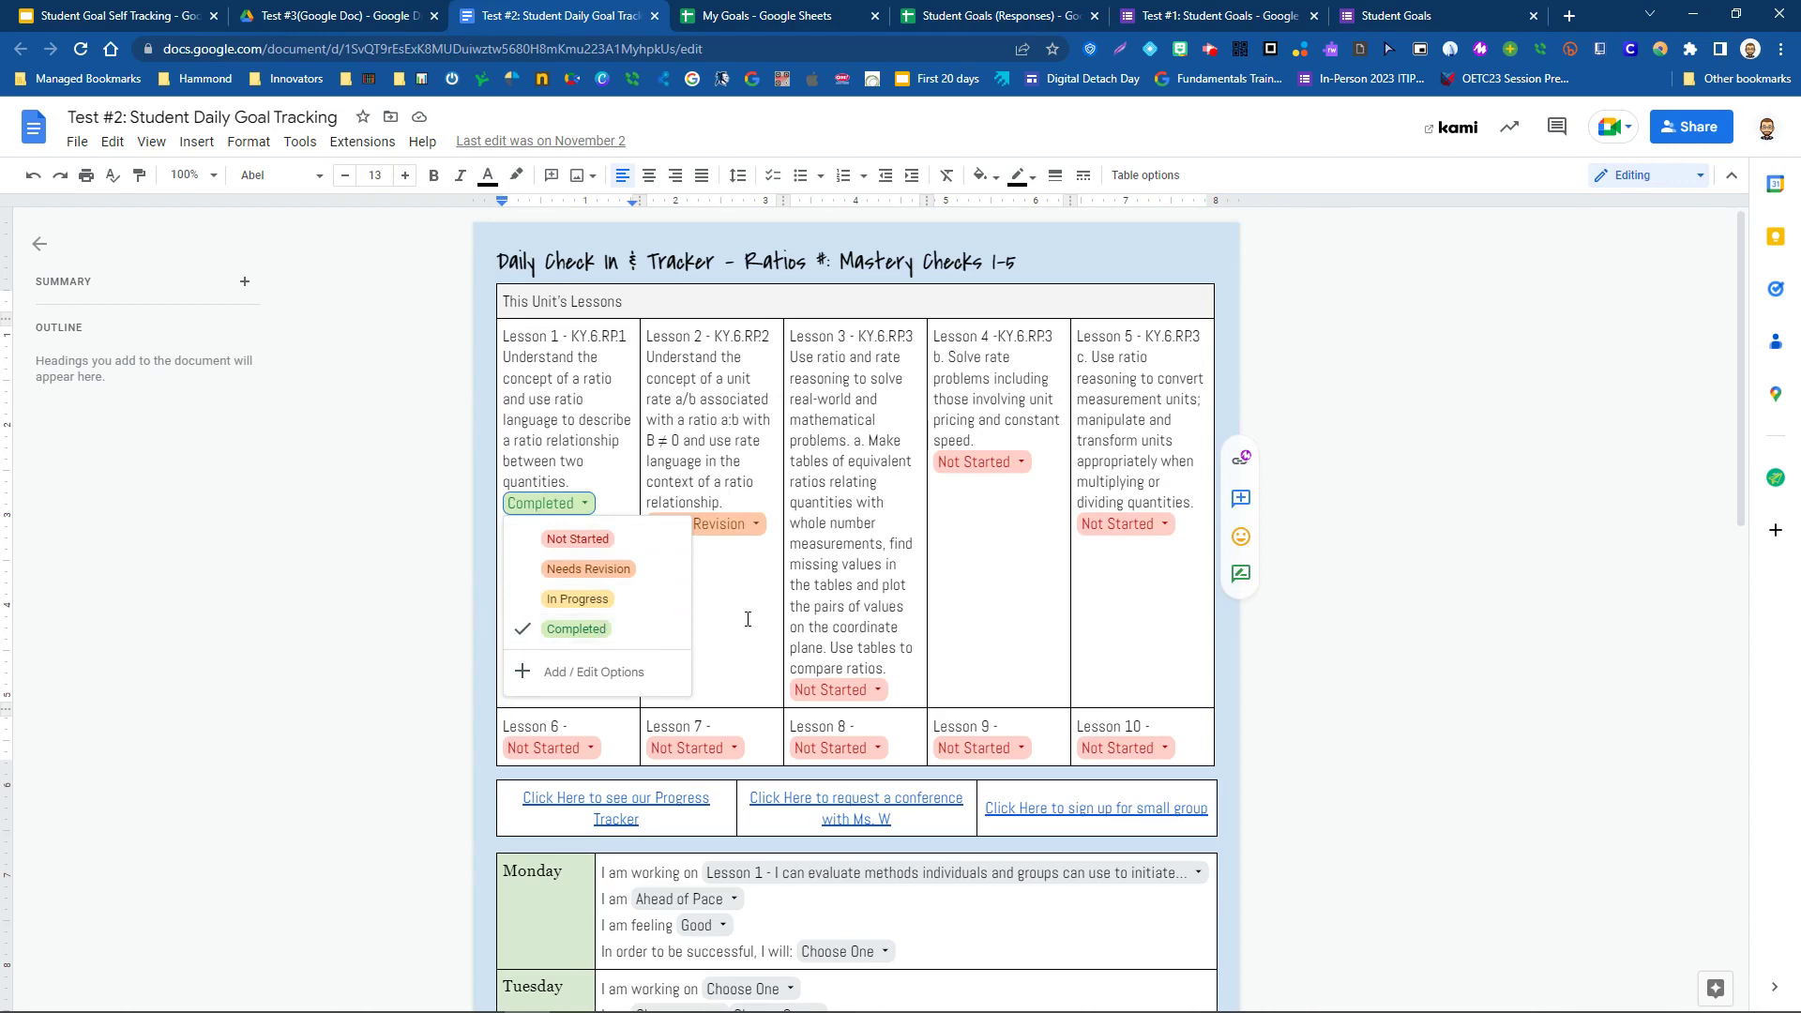
{"action": "left_click", "coordinate": [755, 523]}
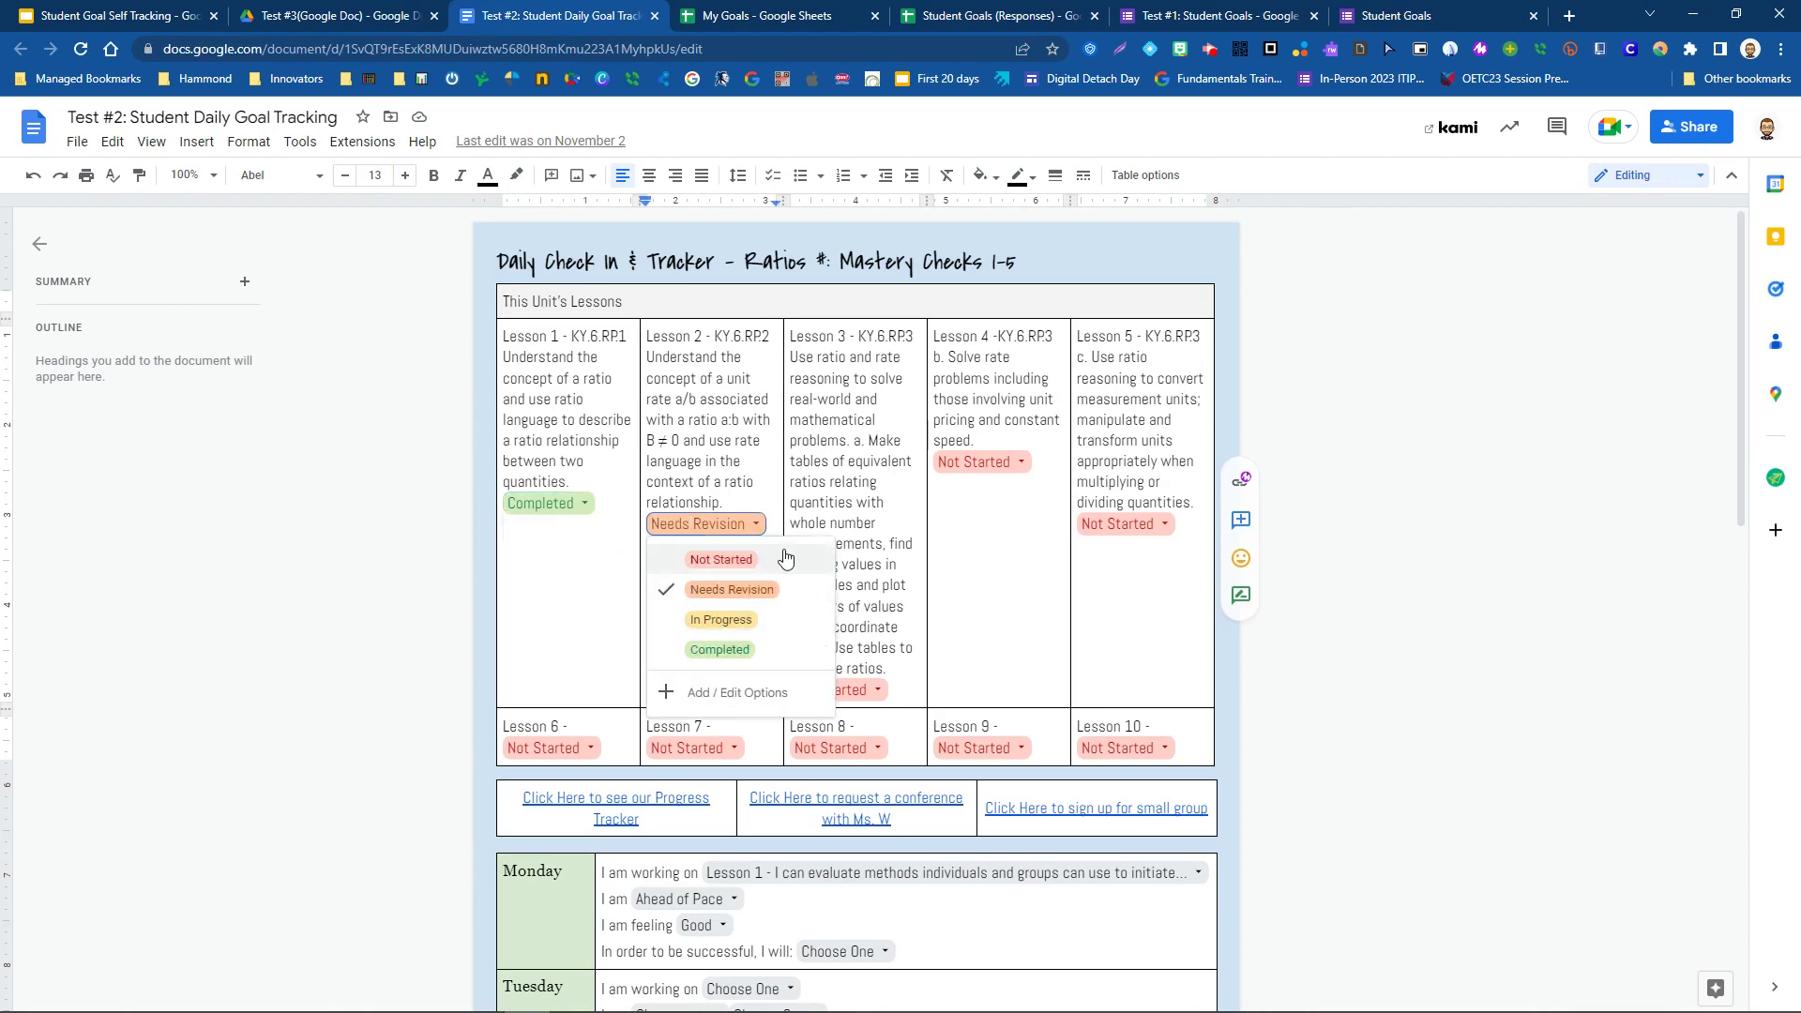
{"action": "left_click", "coordinate": [864, 460]}
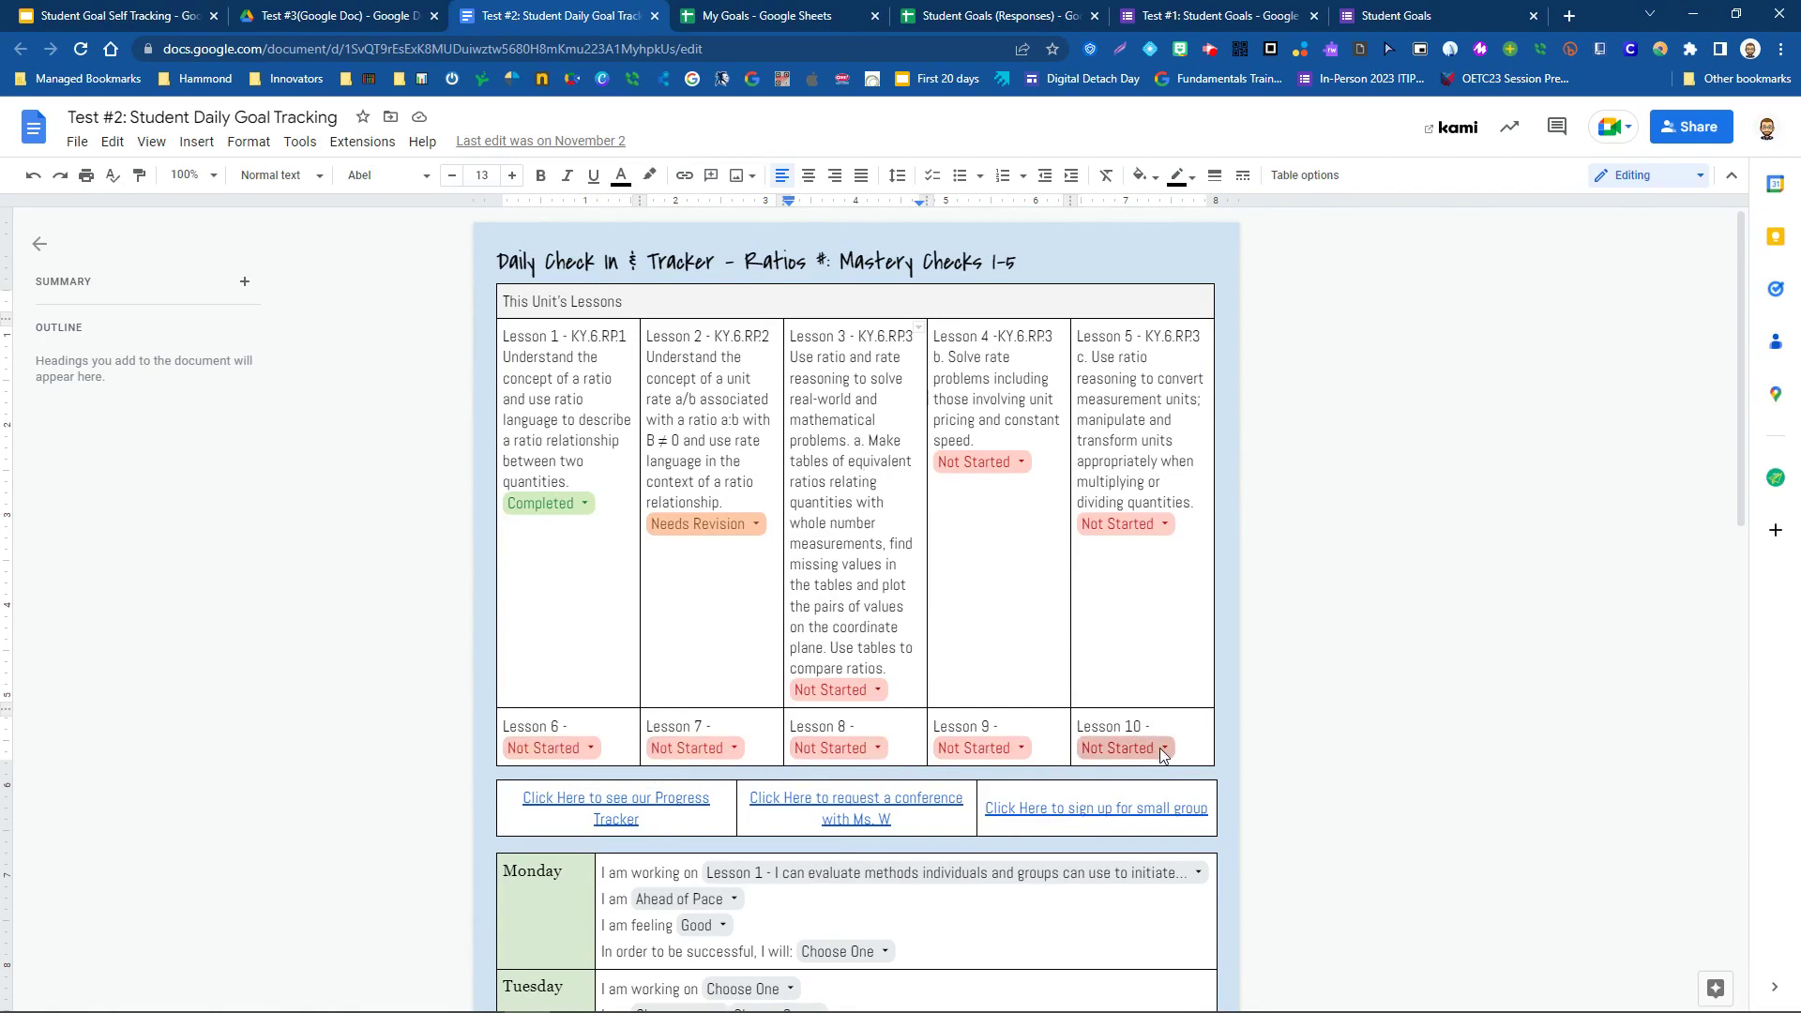
{"action": "scroll", "coordinate": [610, 648], "scroll_direction": "down", "scroll_amount": 3}
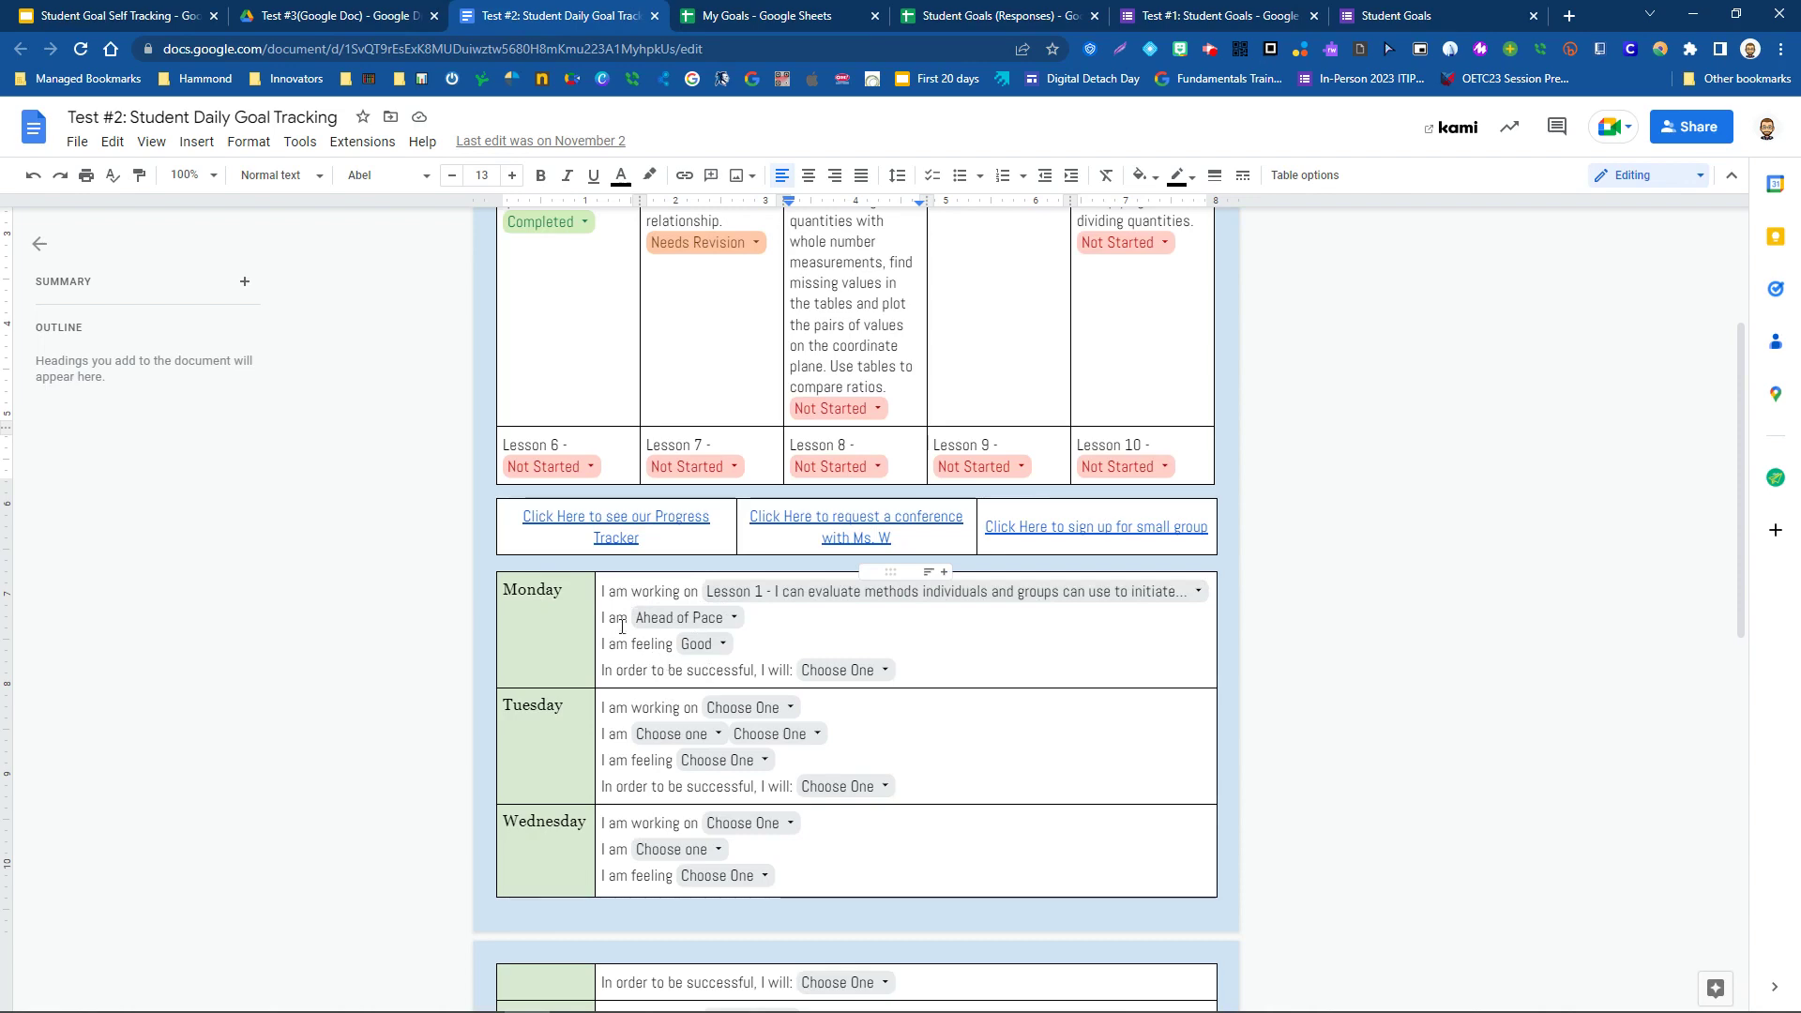
- Change Monday's pace chip from Ahead of Pace to On Pace, then to Catching Up
{"action": "left_click", "coordinate": [733, 618]}
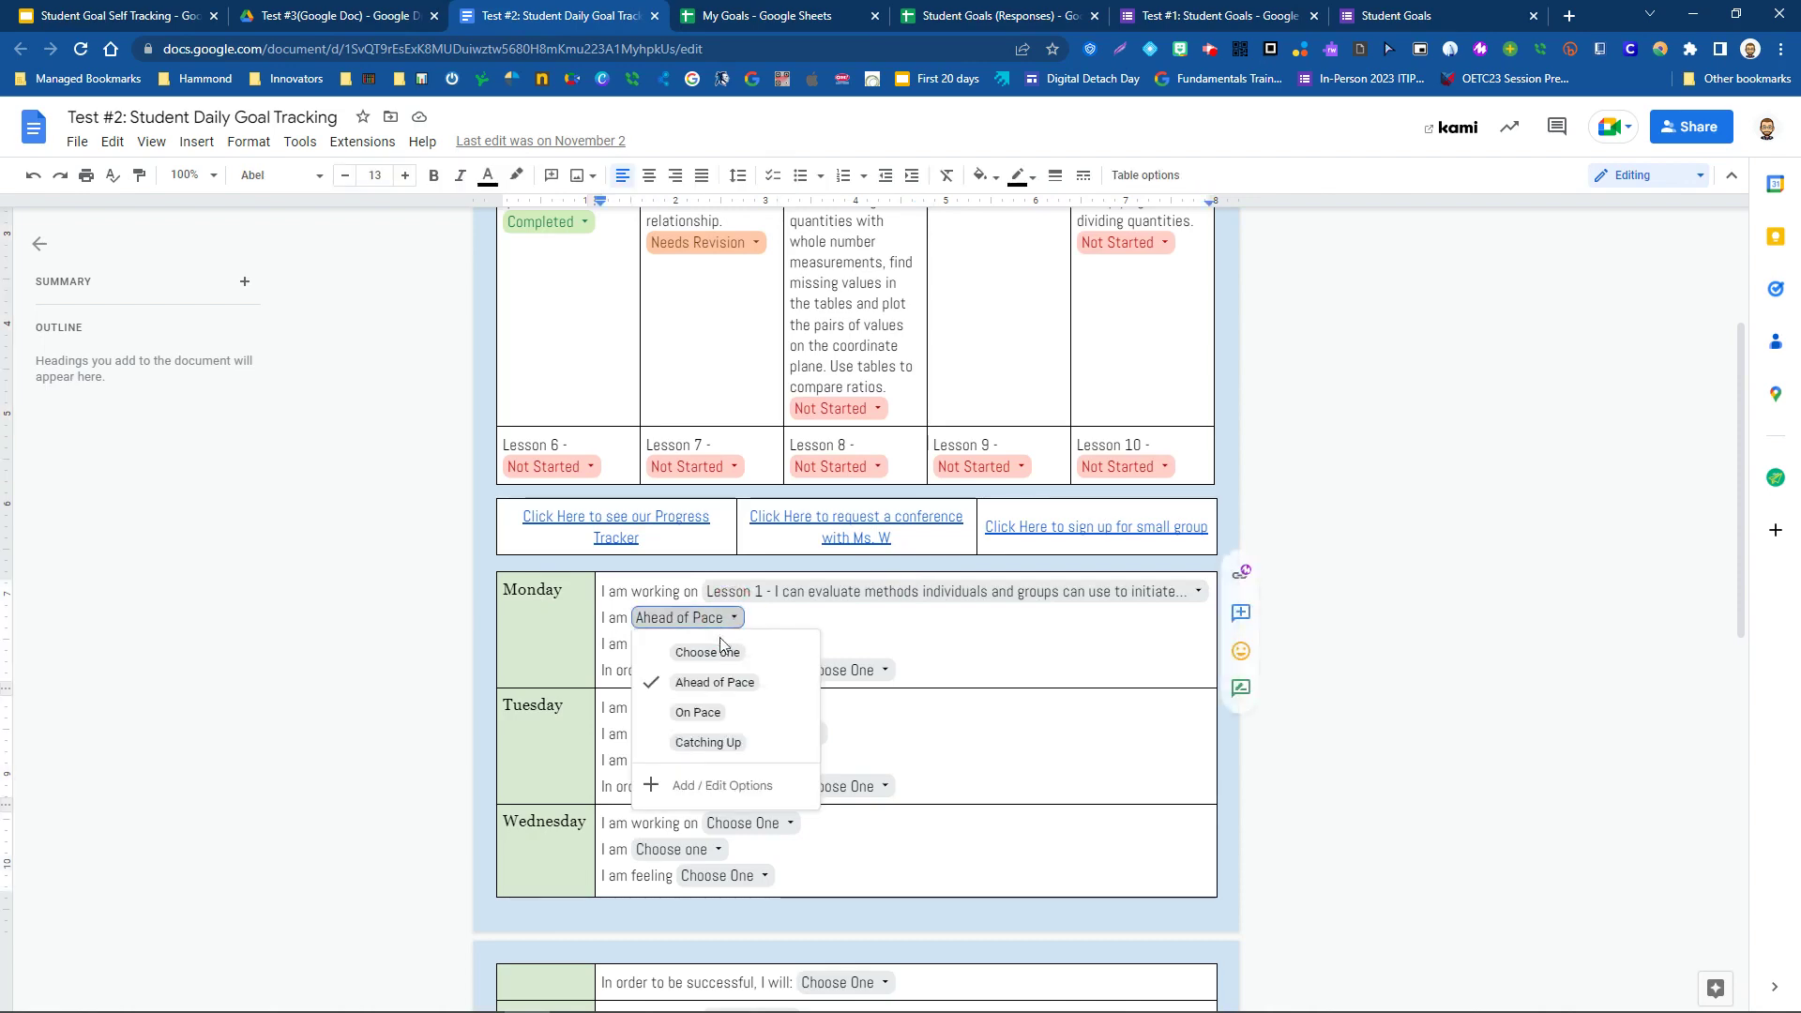
{"action": "left_click", "coordinate": [720, 713]}
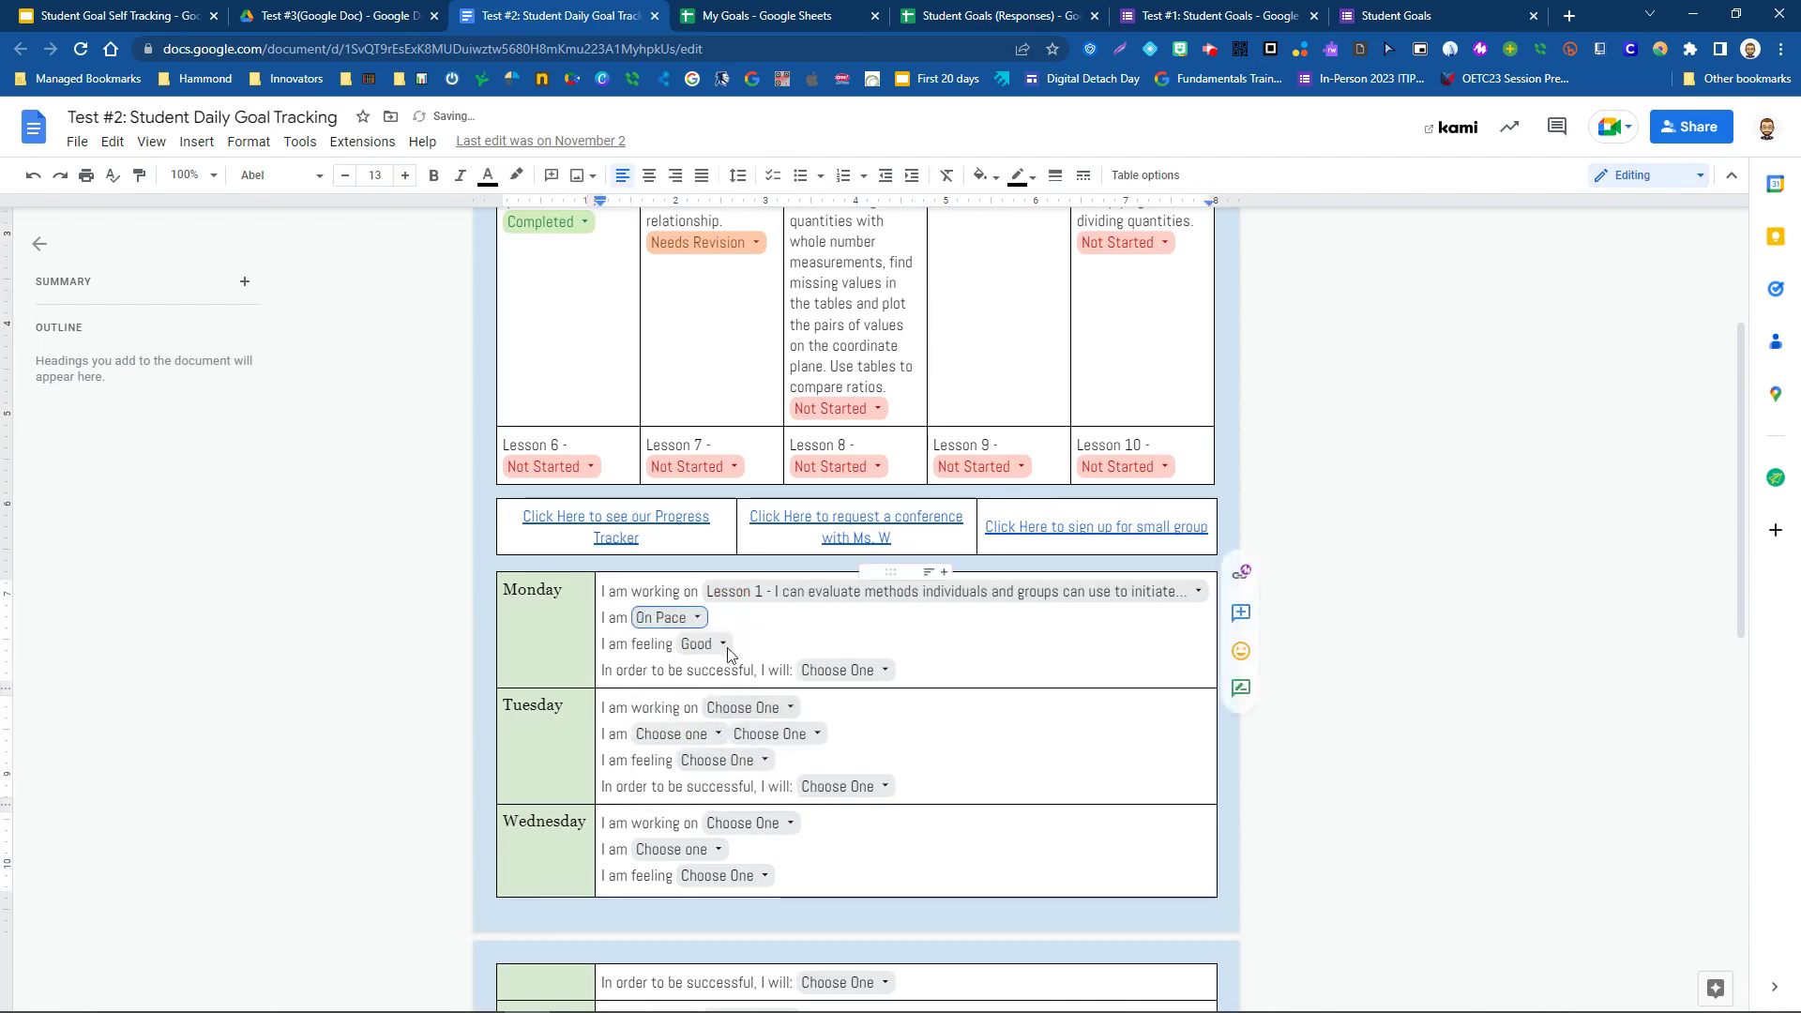
{"action": "left_click", "coordinate": [697, 619]}
{"action": "left_click", "coordinate": [709, 742]}
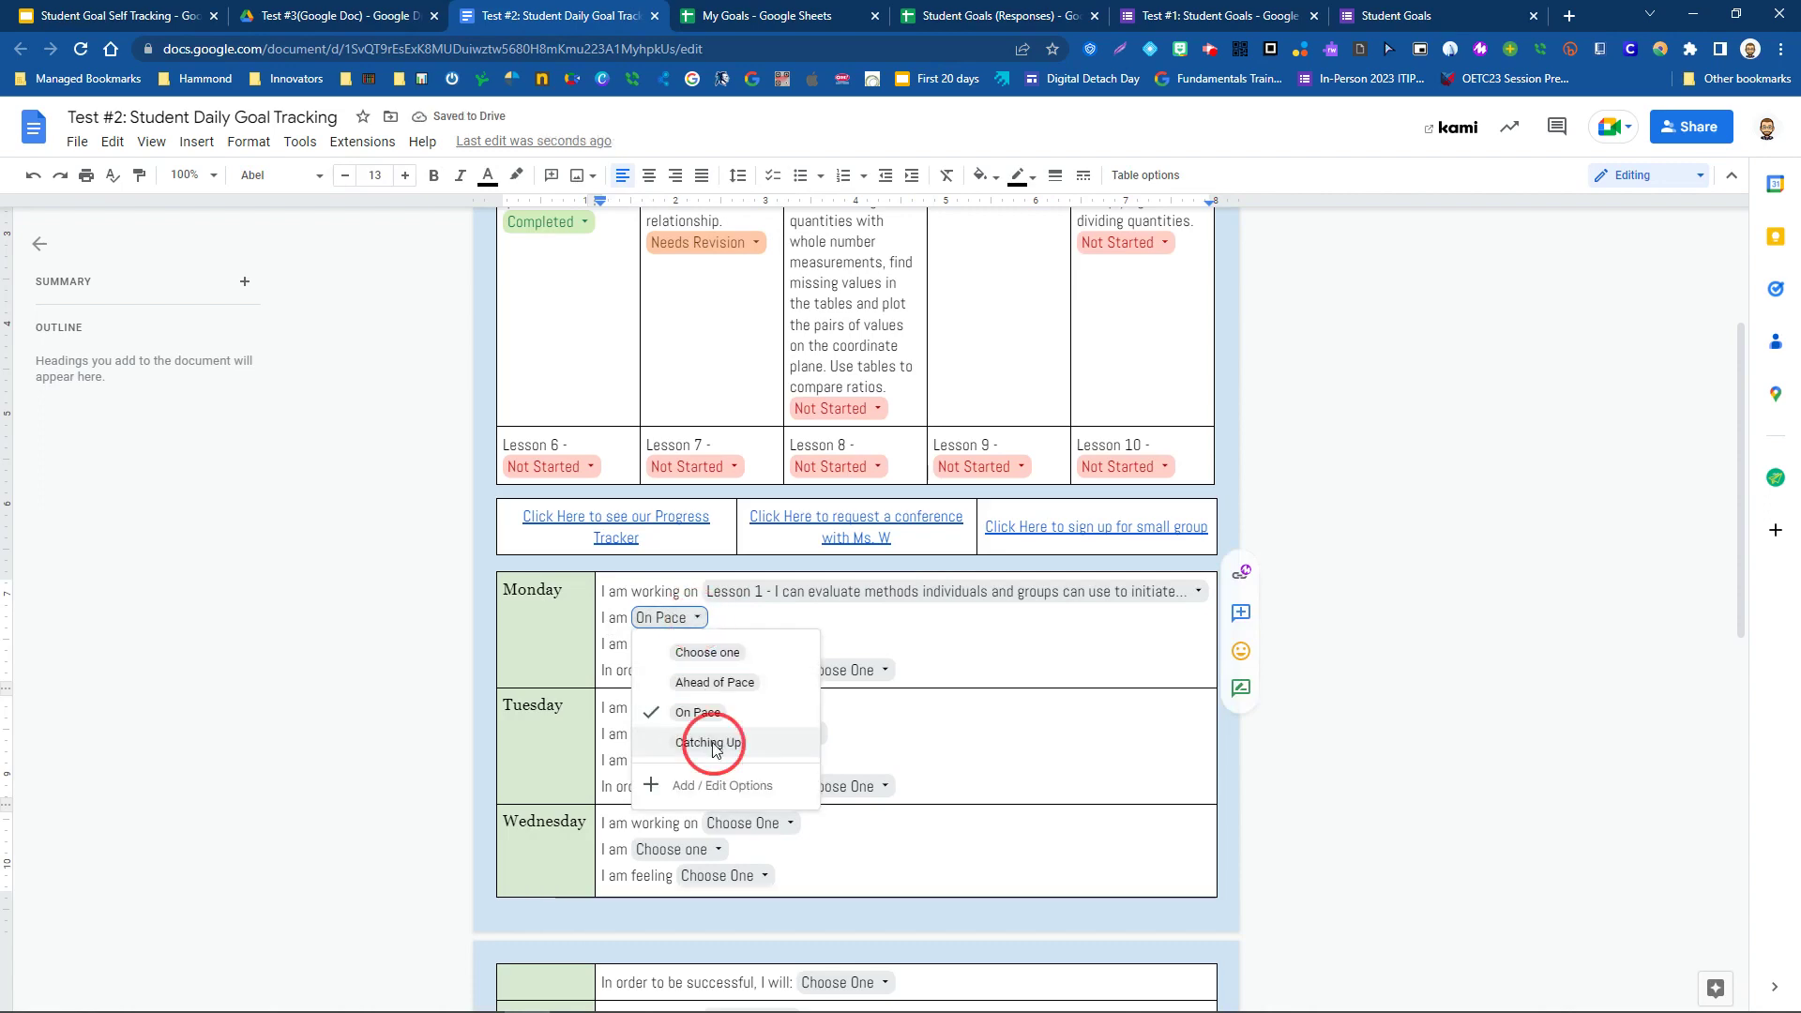
{"action": "left_click", "coordinate": [730, 627]}
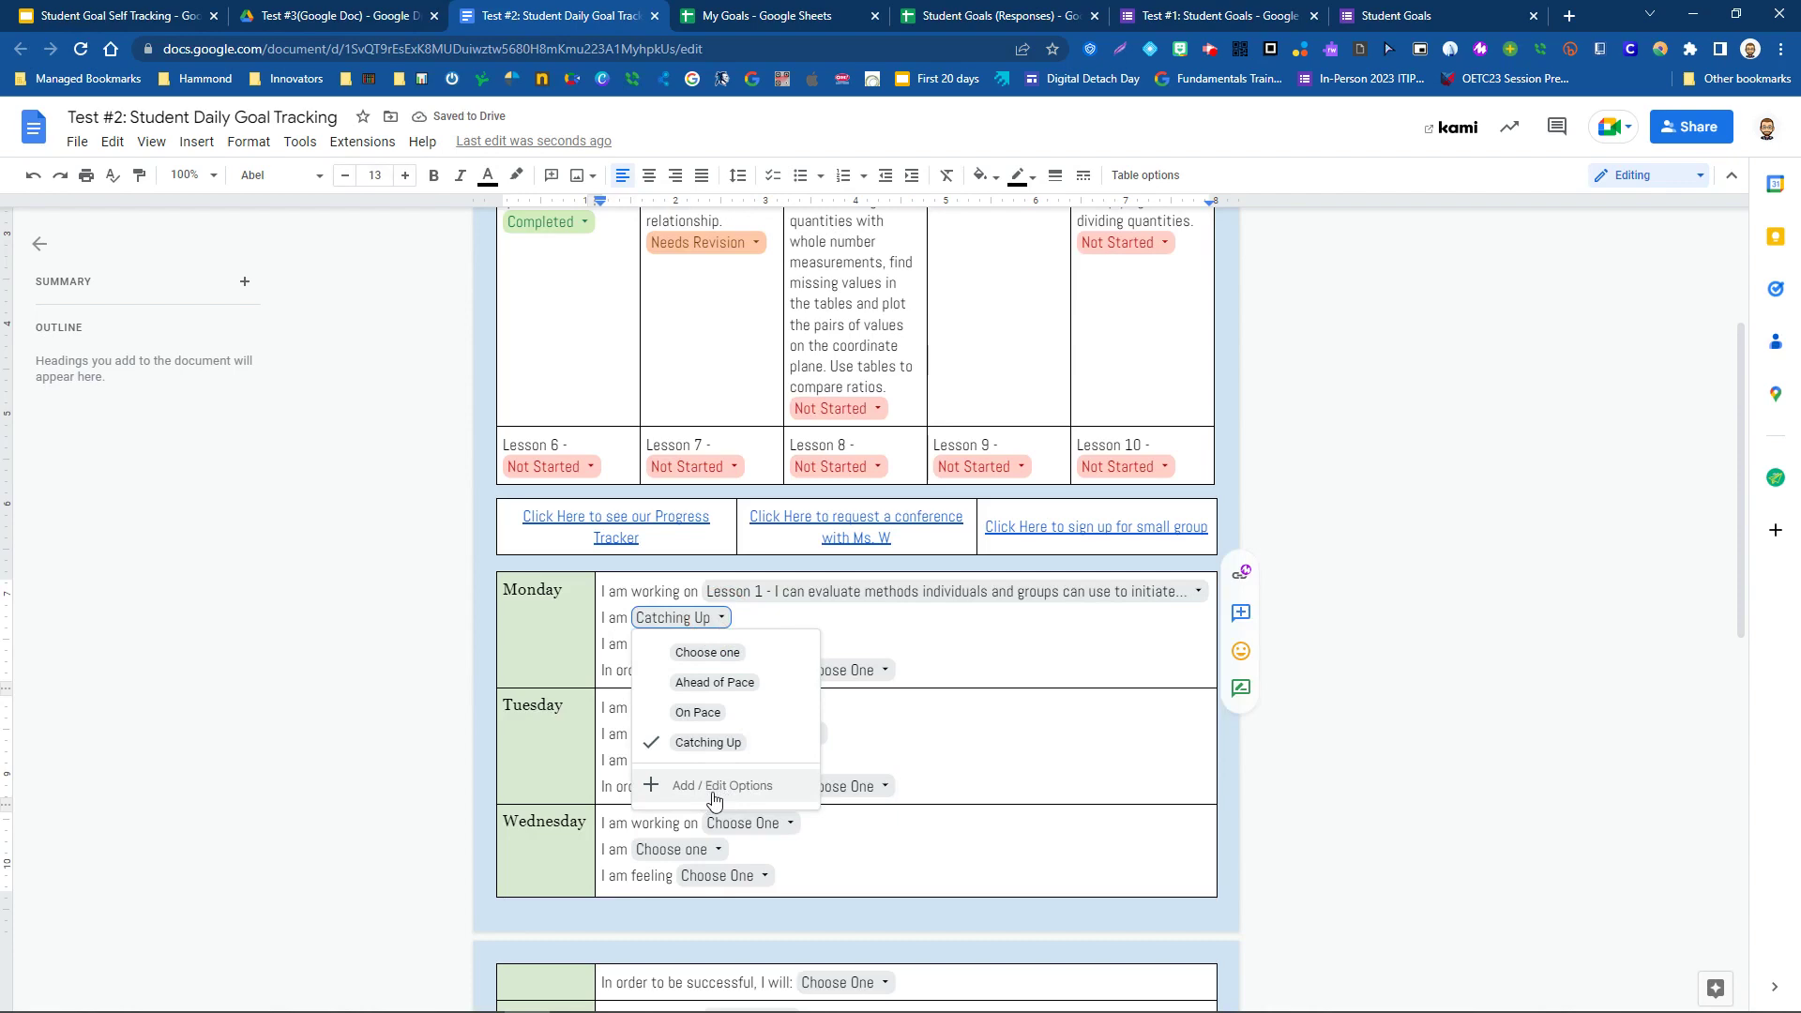
{"action": "left_click", "coordinate": [610, 646]}
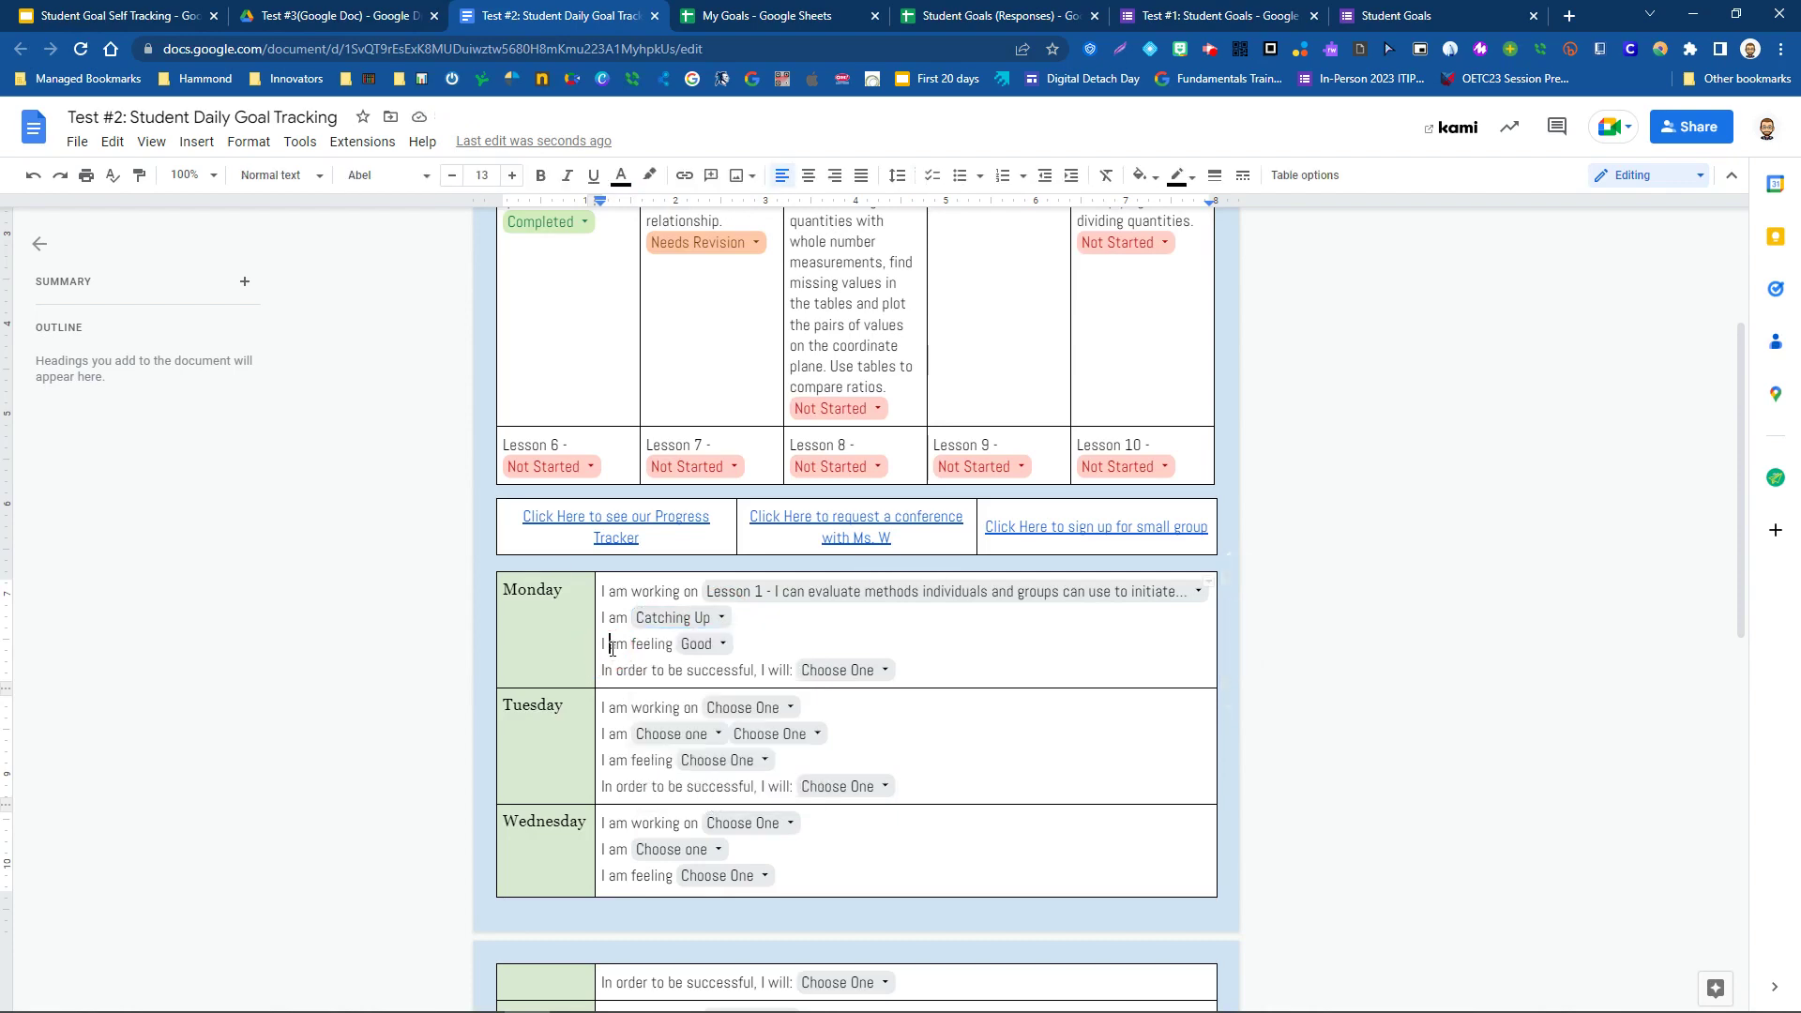
- Leave Monday's feeling chip at Good and open the Class Progress Tracker link
{"action": "left_click", "coordinate": [722, 645]}
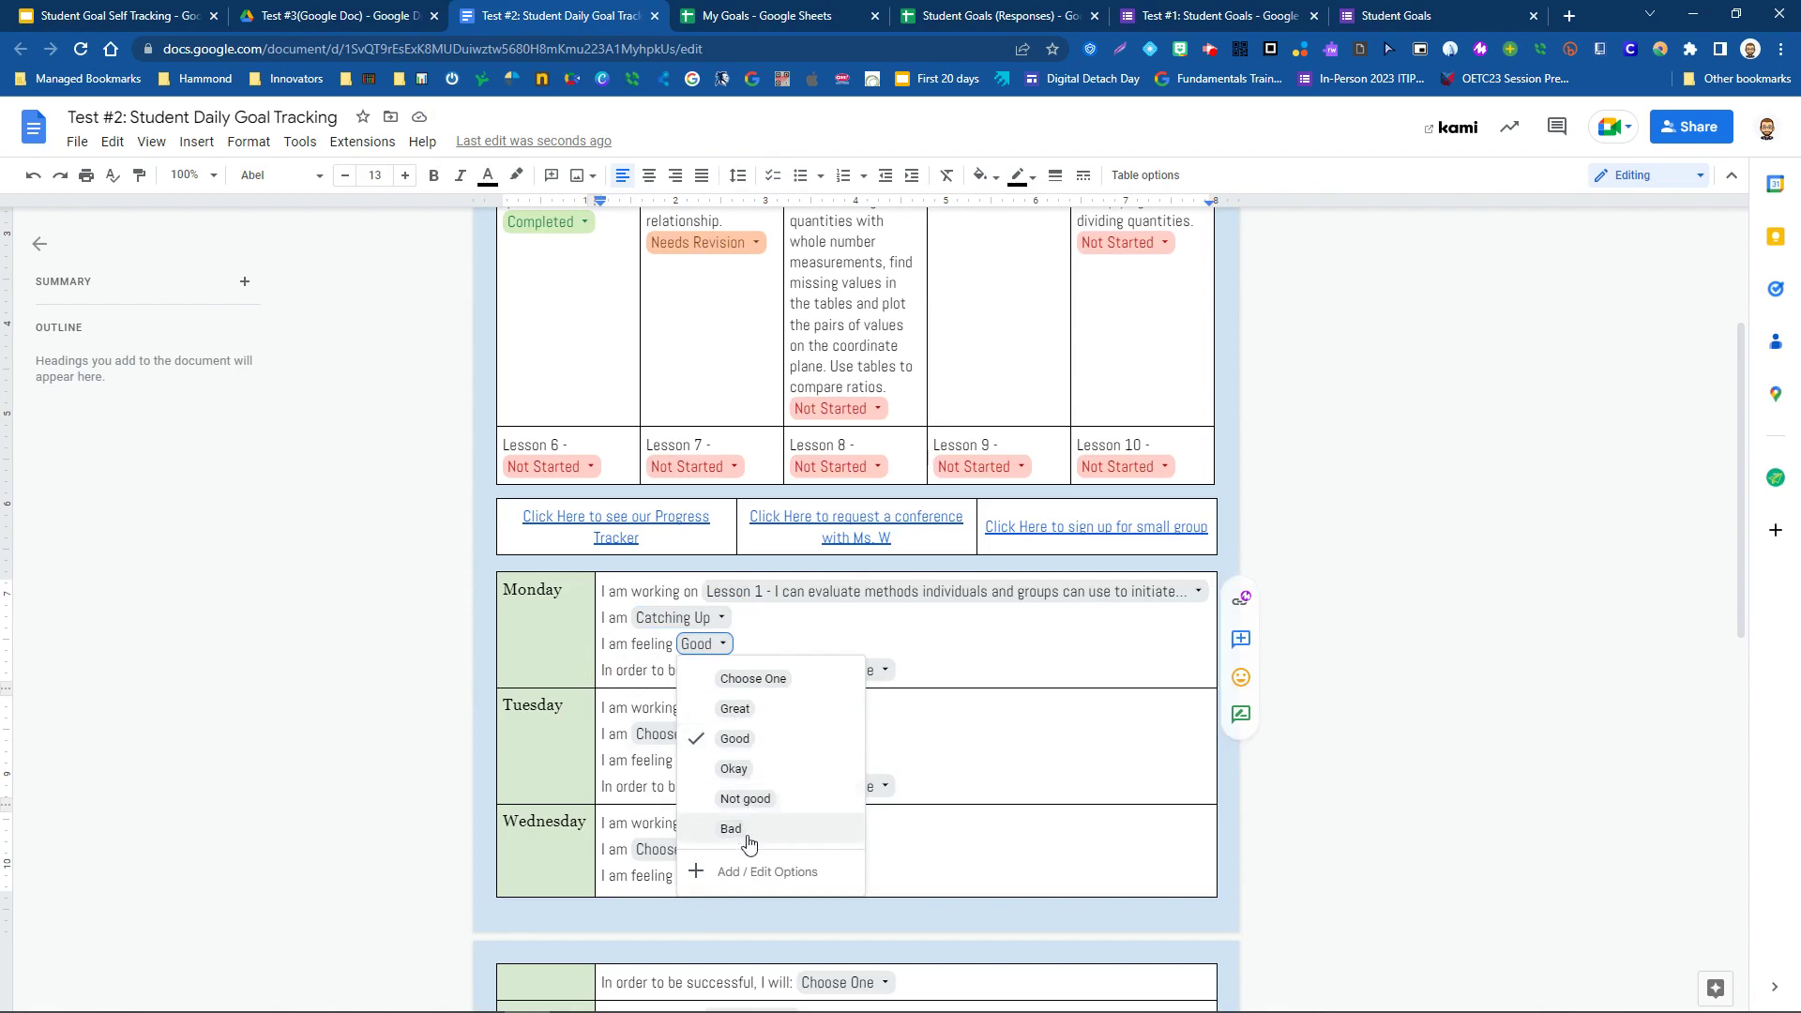
{"action": "double_click", "coordinate": [622, 654]}
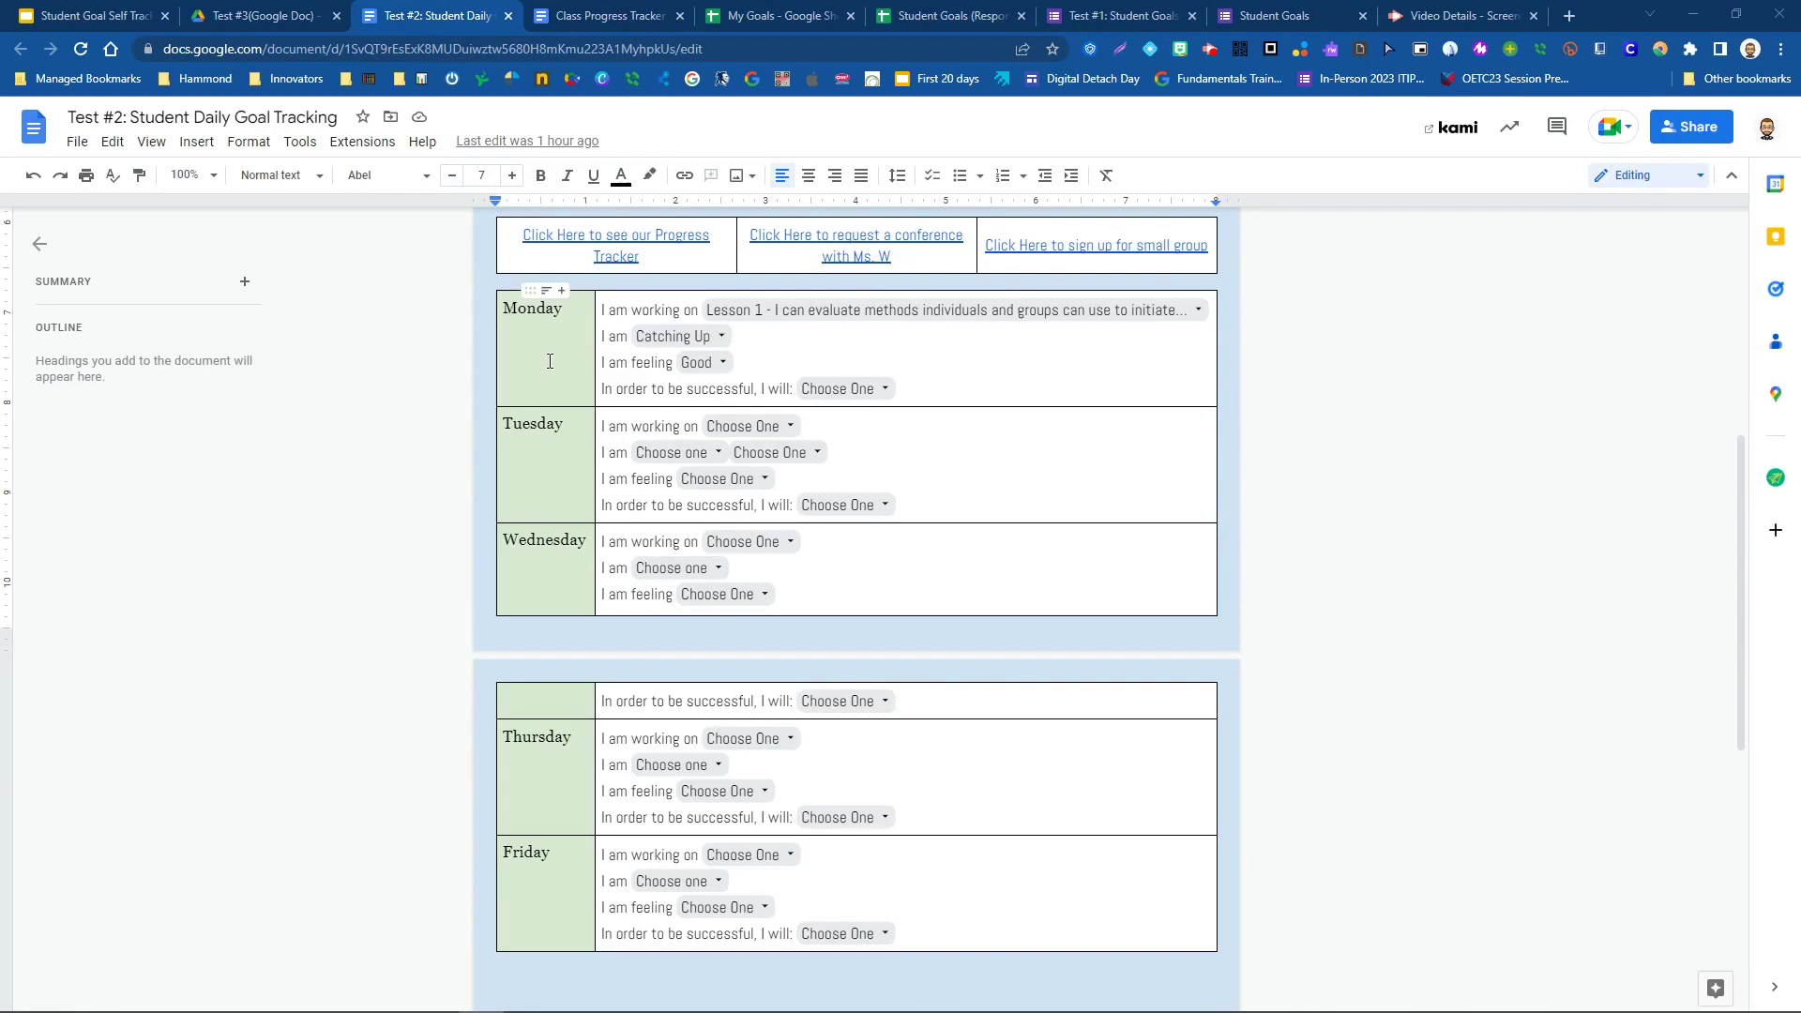
{"action": "left_click", "coordinate": [674, 240], "text": "ctrl"}
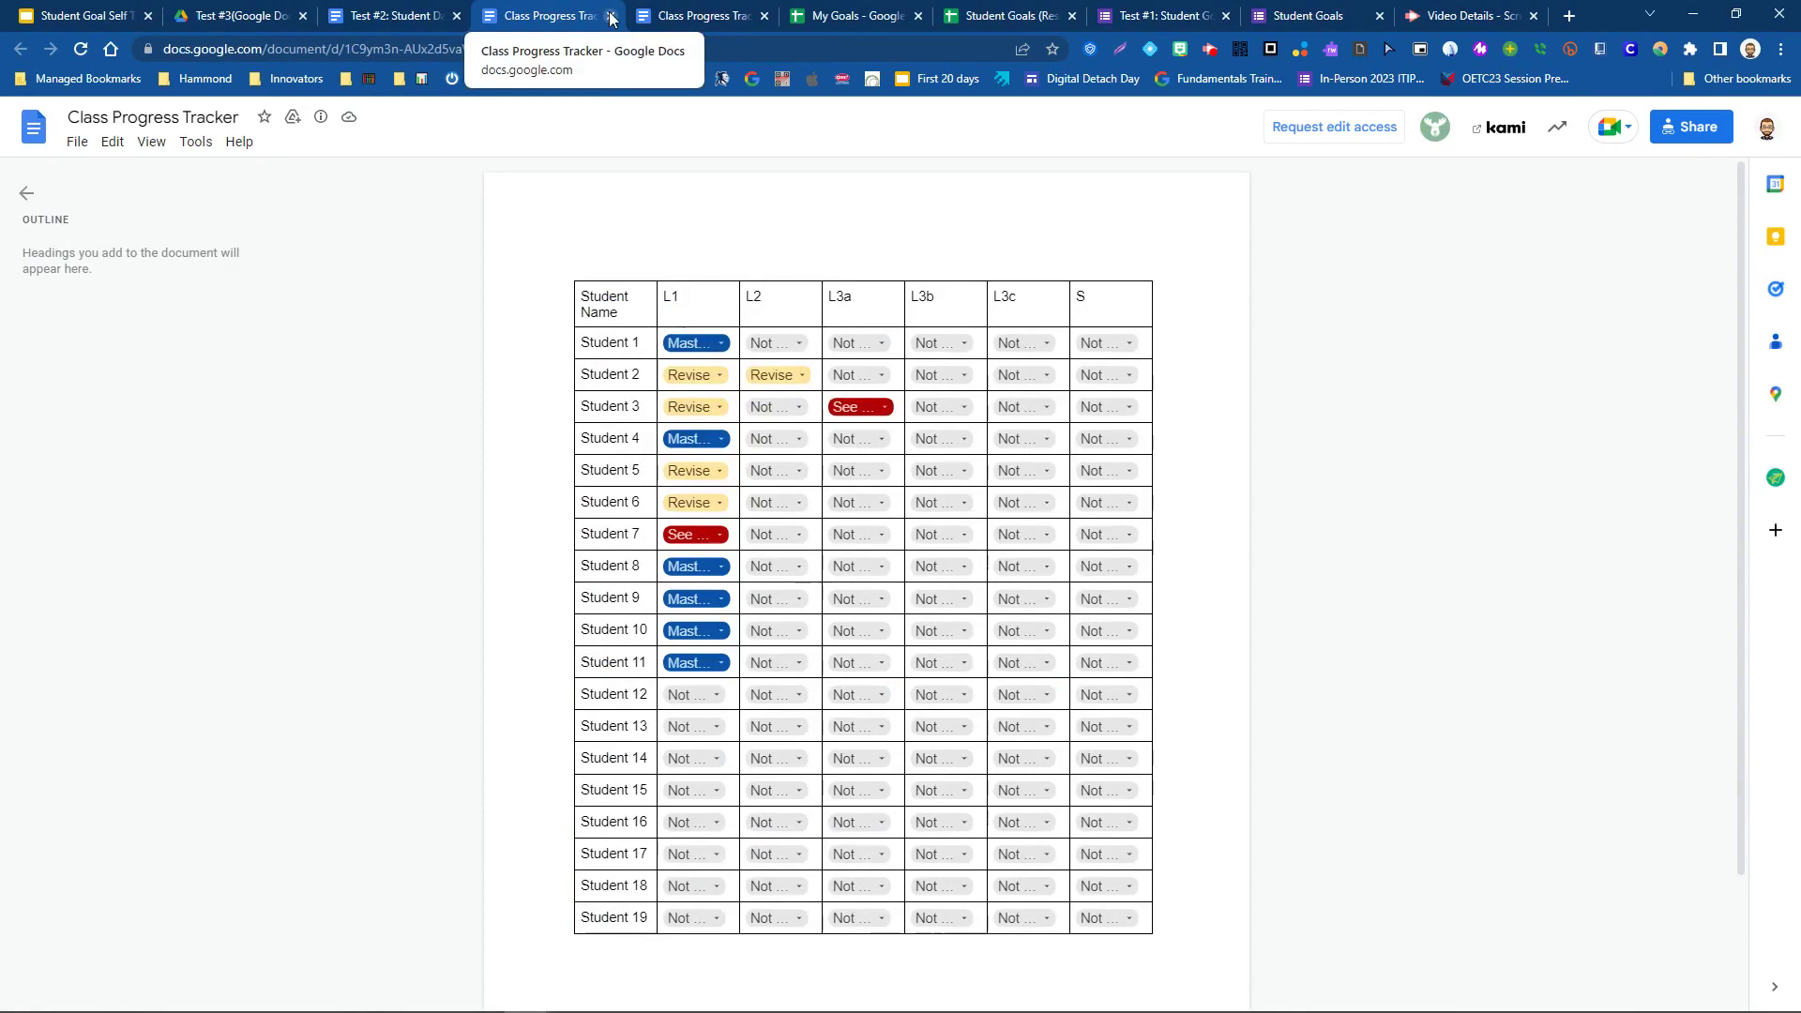
{"action": "left_click", "coordinate": [399, 16]}
{"action": "left_click", "coordinate": [342, 692]}
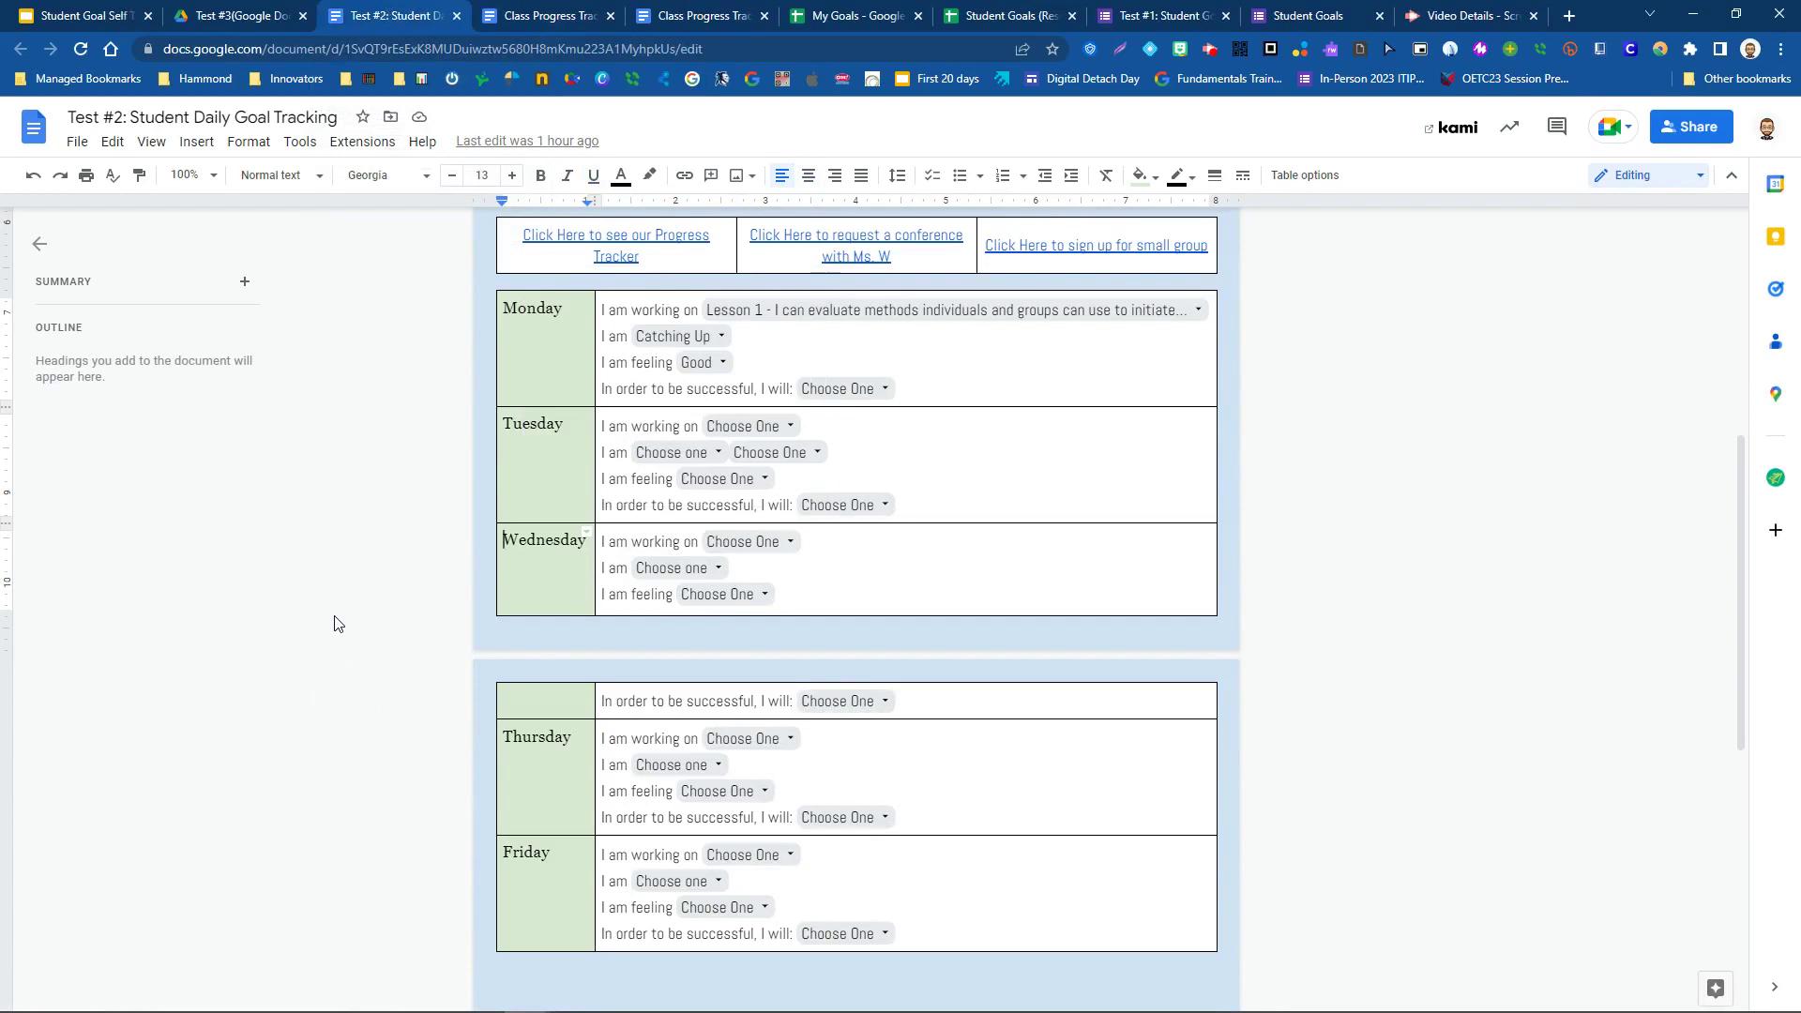
{"action": "left_click", "coordinate": [384, 541]}
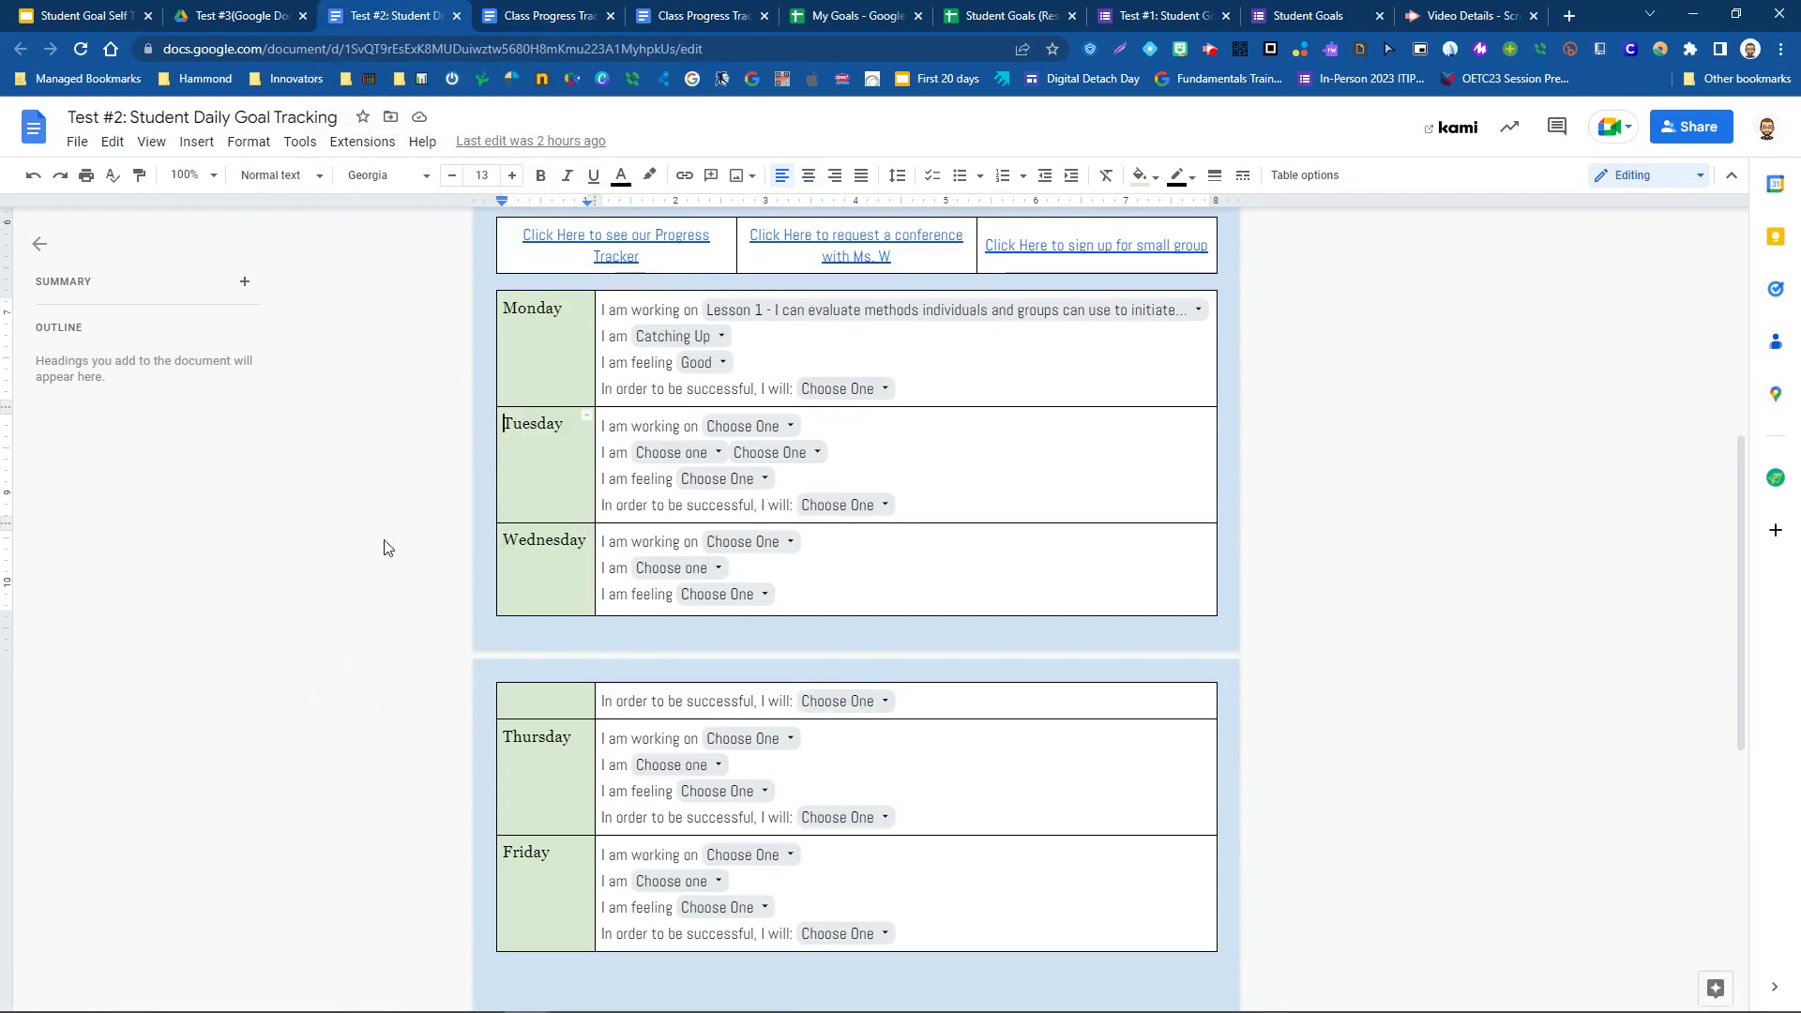